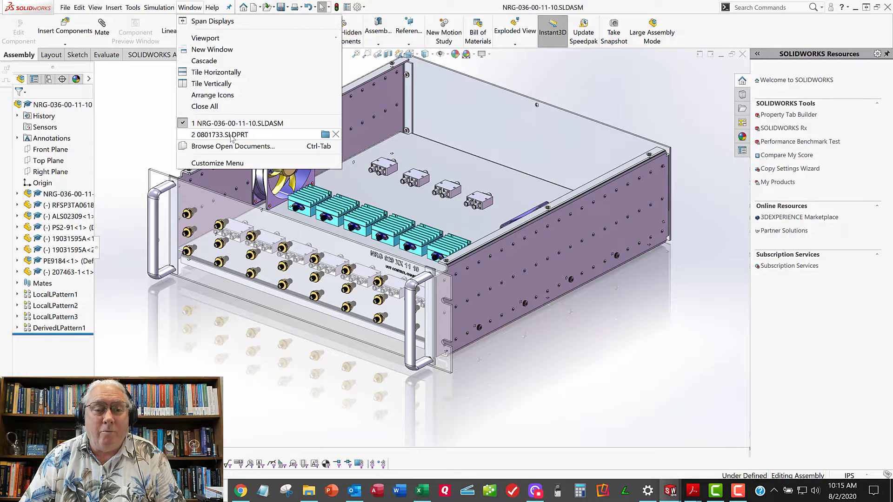
Bring up the open part 0801733 and create a new assembly from the inch-based TSU assembly template
click(231, 136)
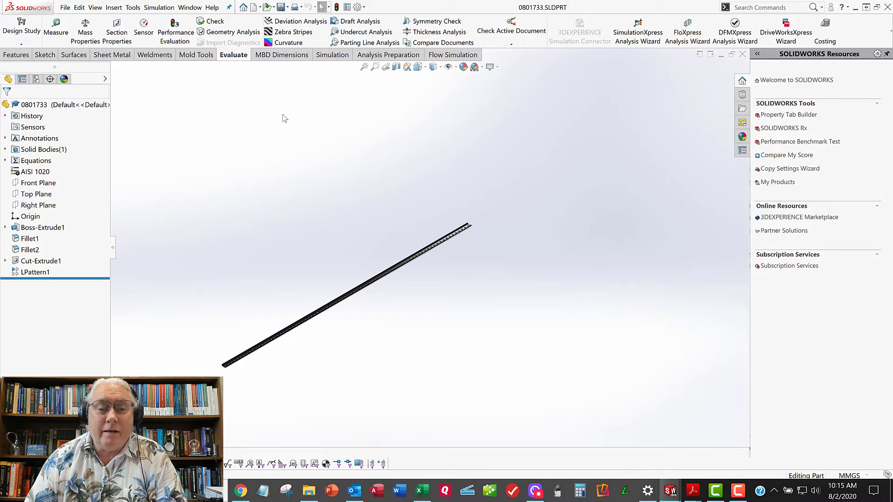
scroll(285, 327, down, 2)
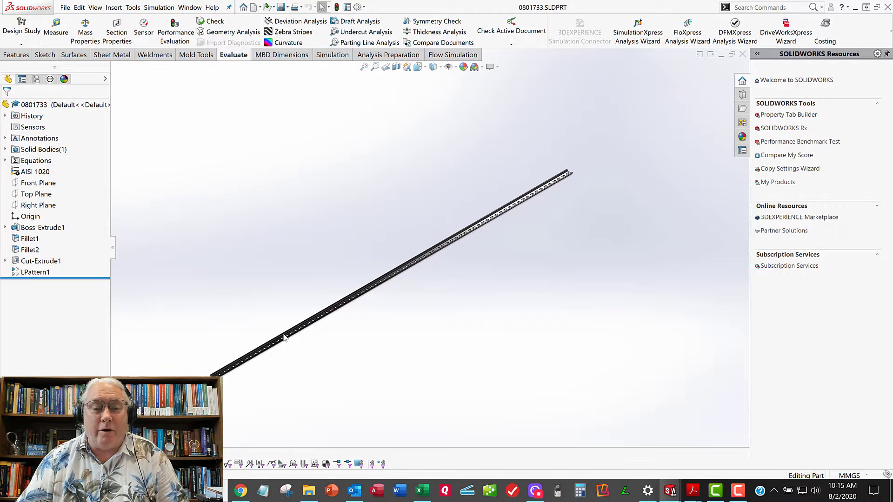
click(64, 7)
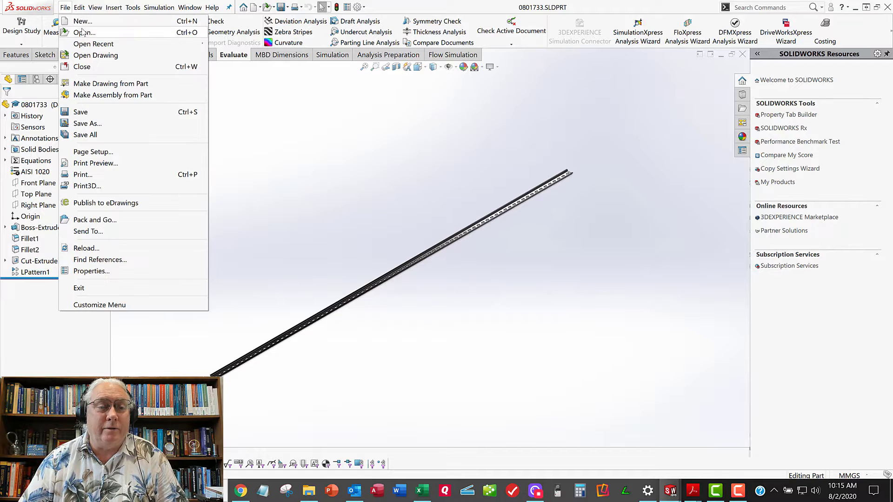
click(292, 139)
key(ctrl+n)
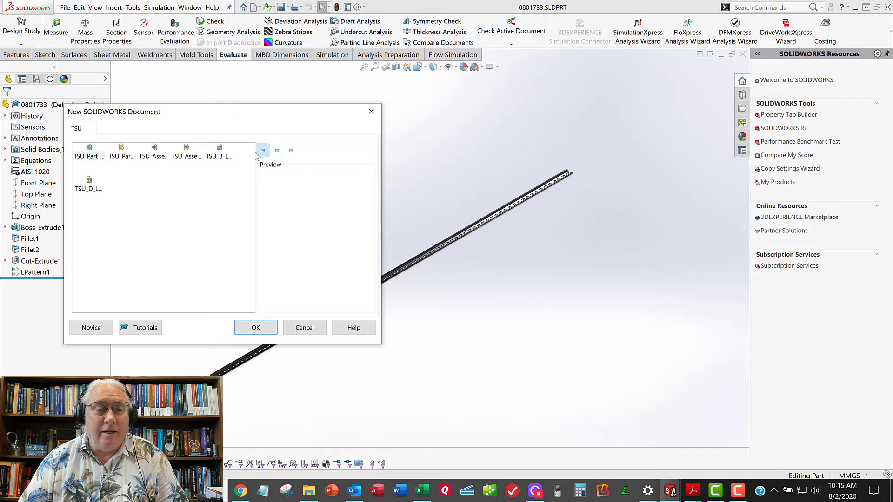
click(154, 150)
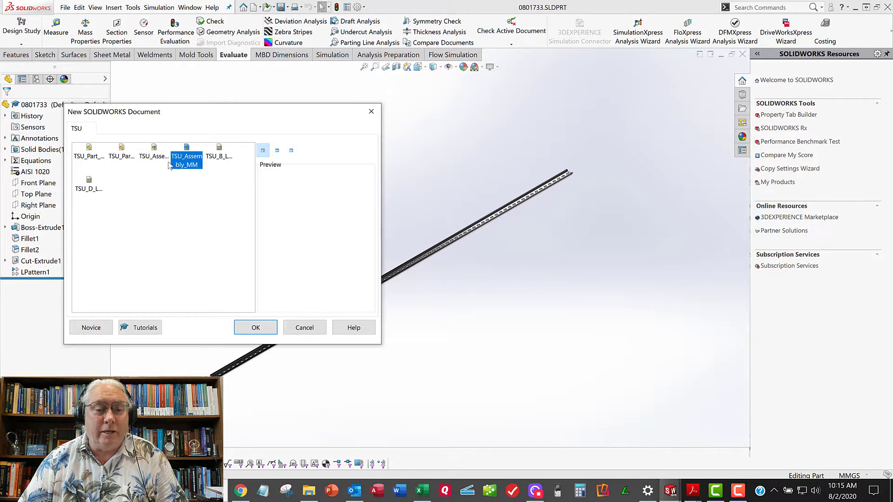
click(269, 329)
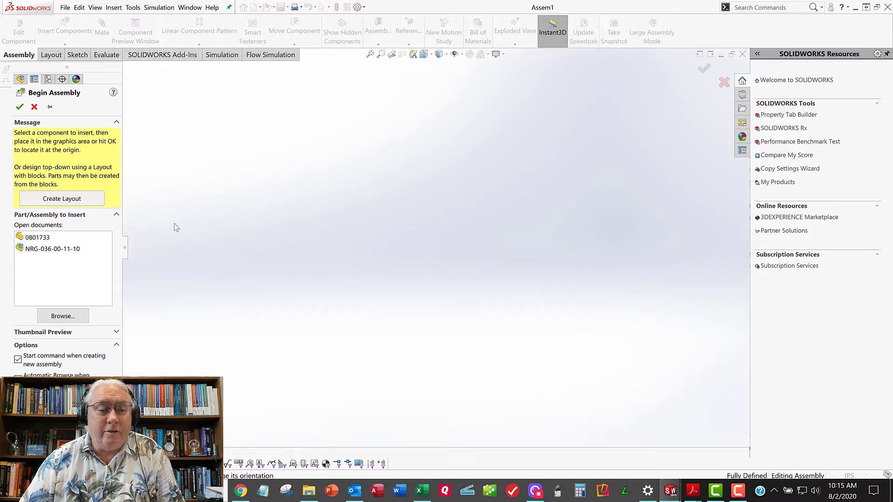
Insert part 0801733 into the new assembly and float it so it is no longer fixed
click(42, 238)
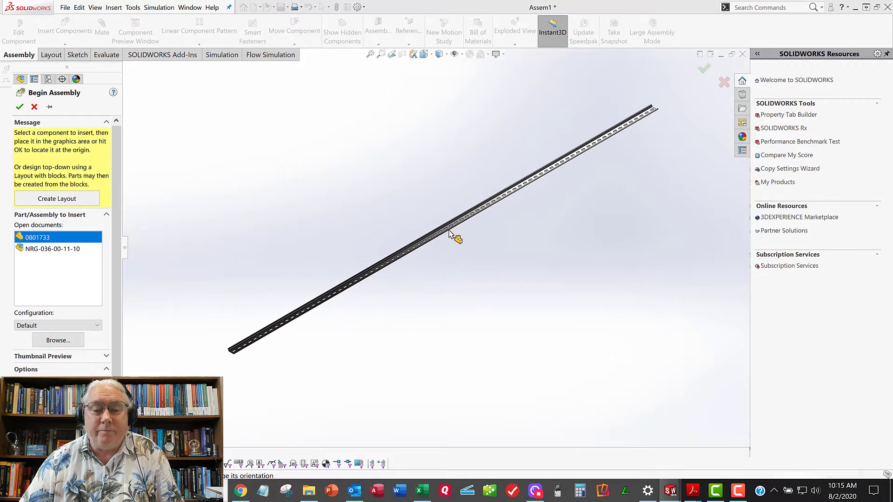
click(446, 302)
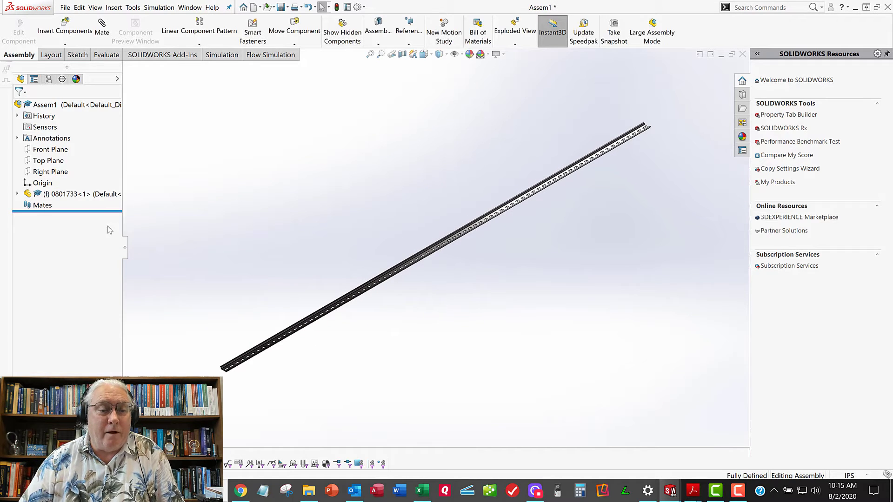
right_click(79, 199)
click(104, 296)
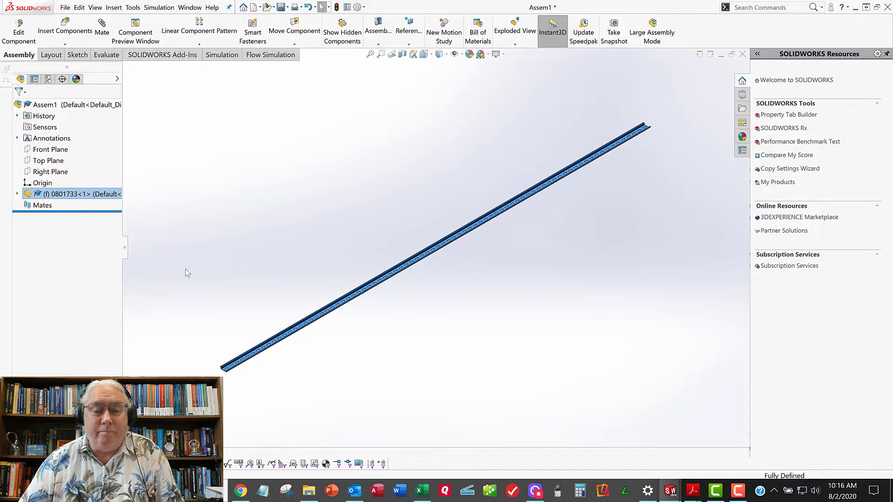
Mate the assembly's Front Plane coincident with the Front Plane of part 0801733
click(17, 194)
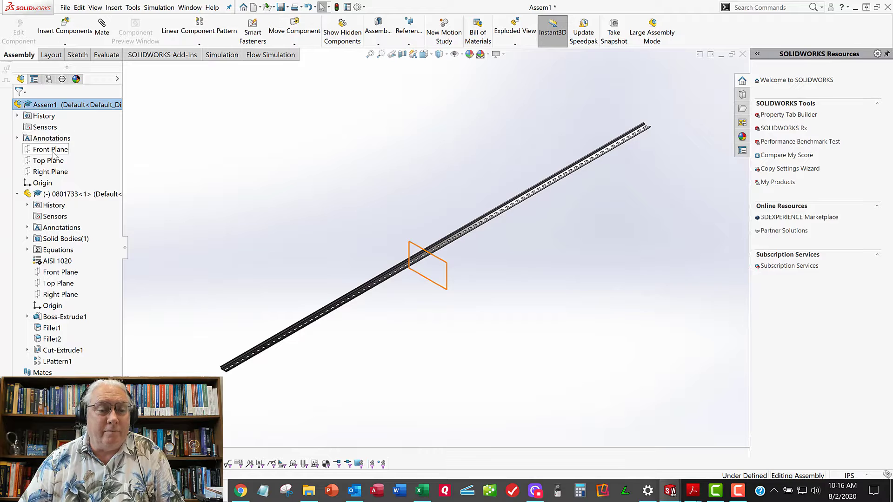
click(50, 150)
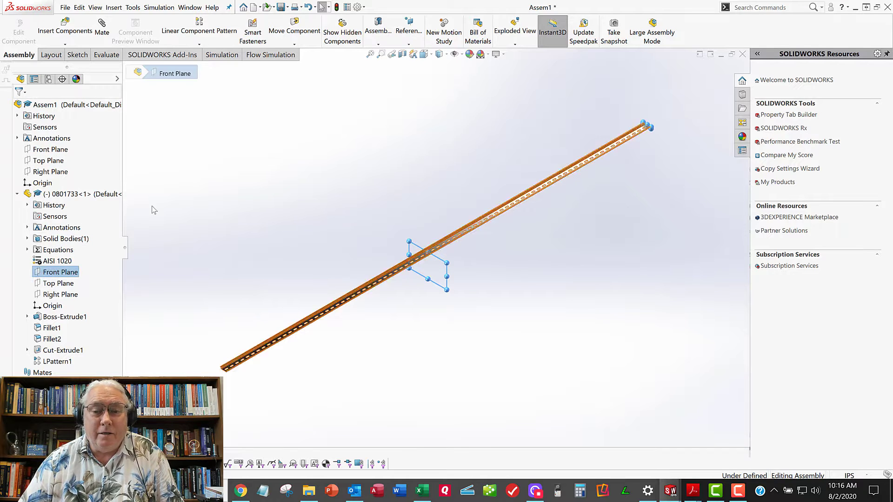
ctrl+click(60, 272)
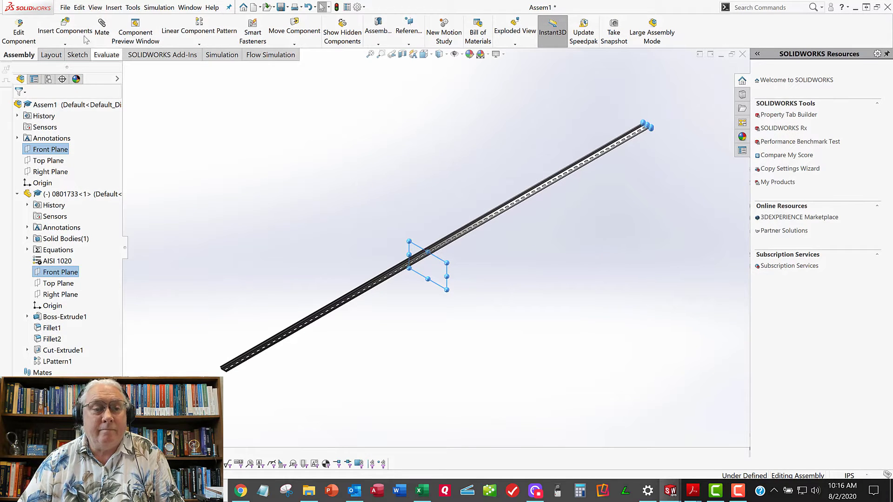
click(102, 26)
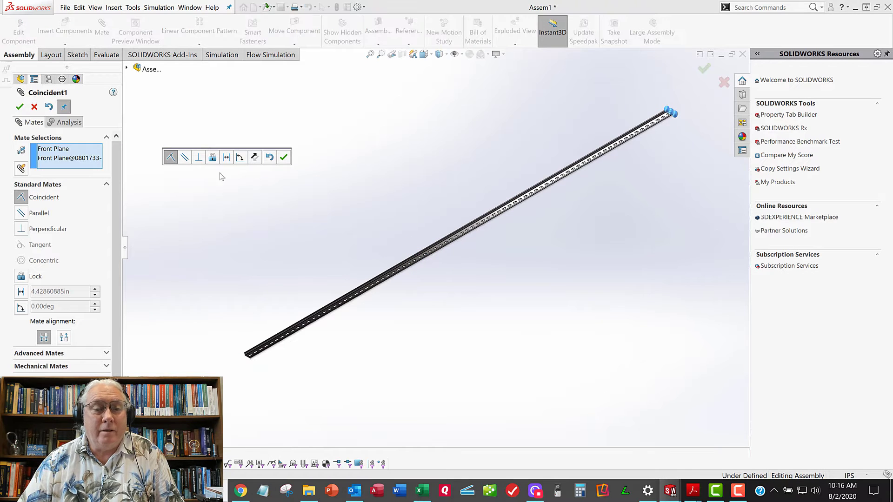
click(284, 157)
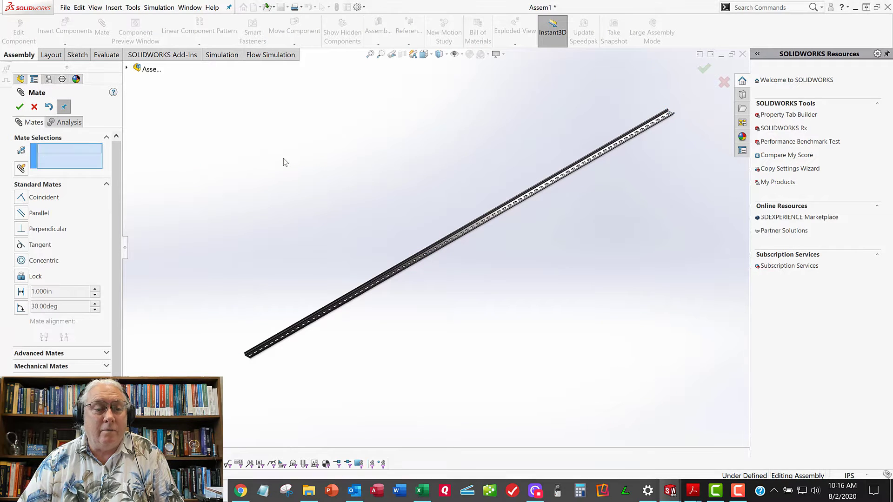
click(20, 106)
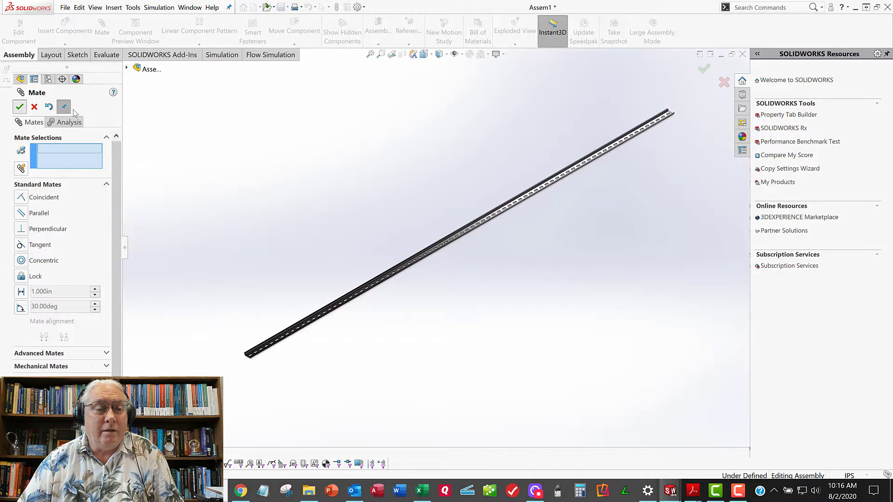
Mate the assembly's Top Plane coincident with the Top Plane of part 0801733
click(57, 160)
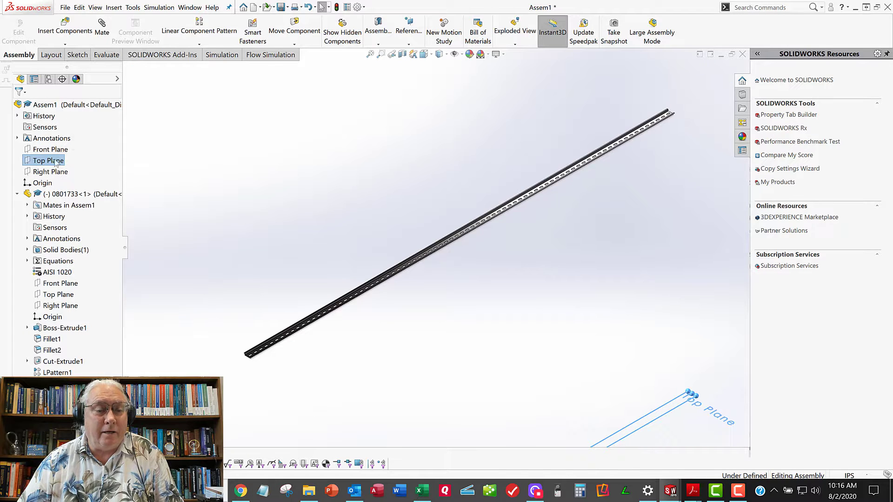
ctrl+click(56, 297)
click(102, 28)
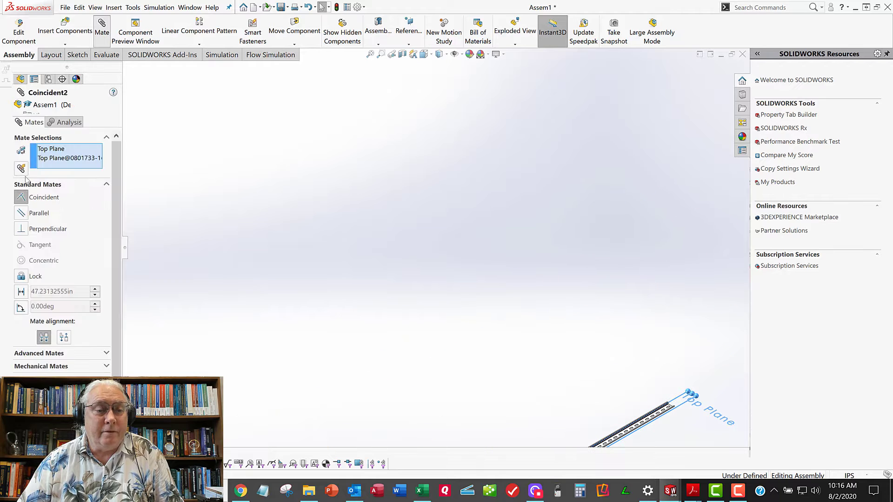
click(21, 107)
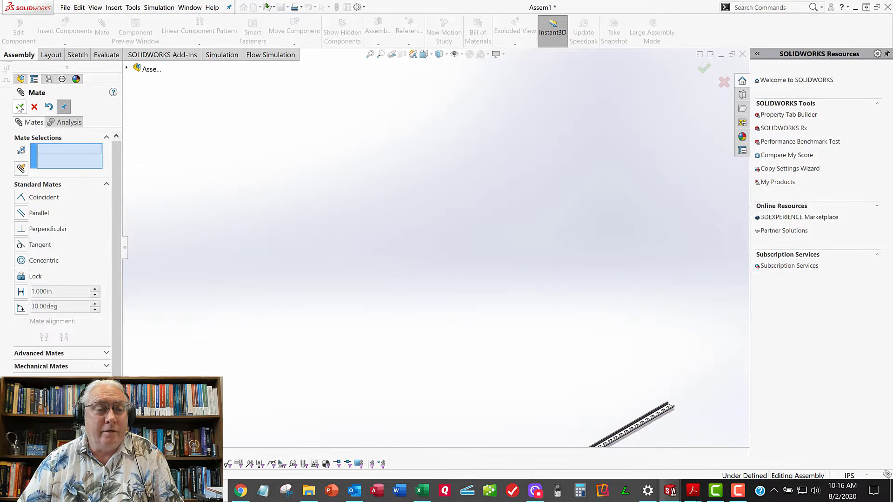
click(33, 107)
Mate the assembly's Right Plane coincident with the Right Plane of part 0801733
click(50, 172)
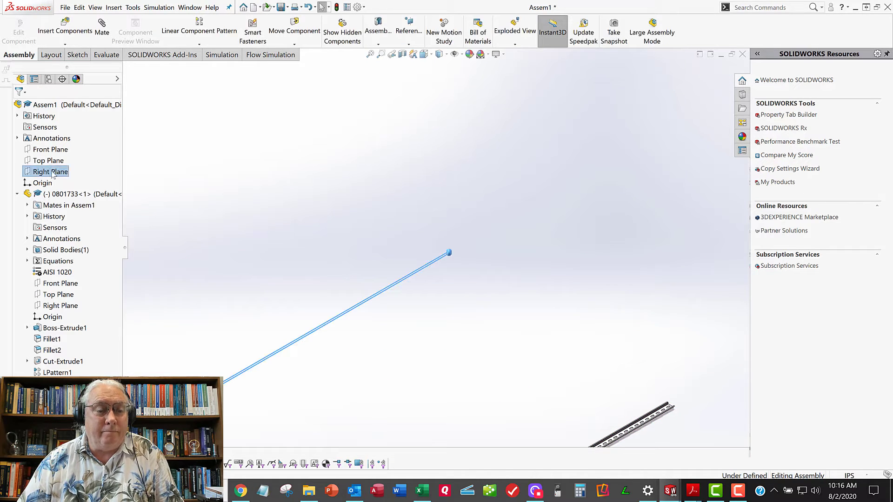
ctrl+click(59, 305)
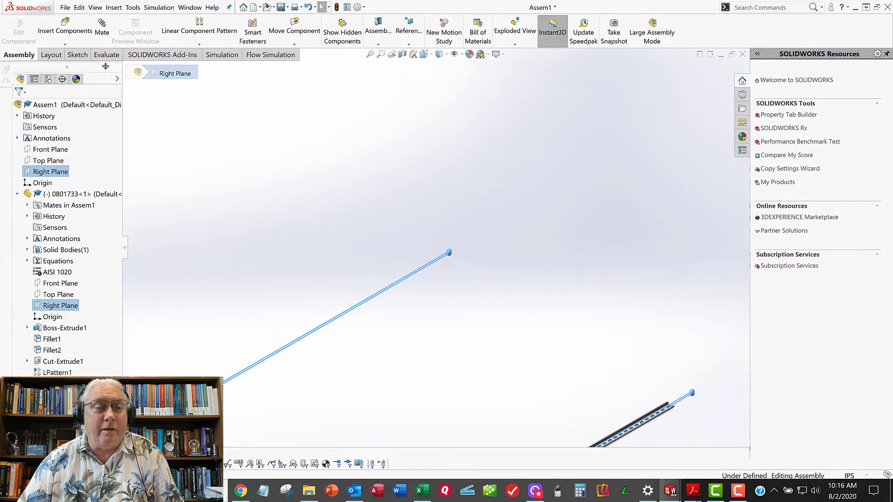
click(103, 36)
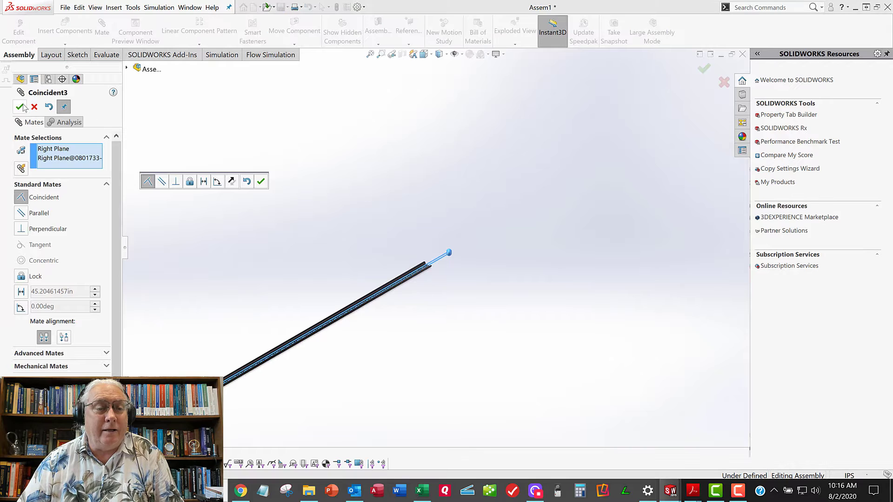
click(17, 108)
click(19, 107)
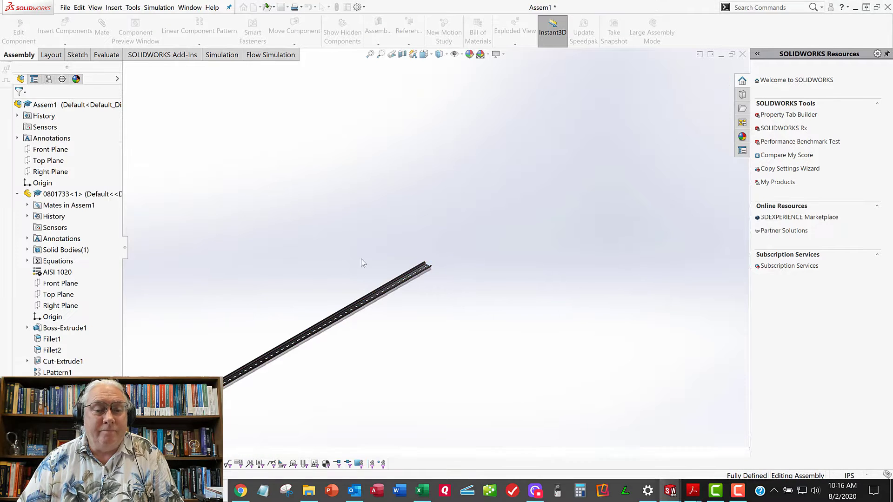
scroll(428, 265, down, 3)
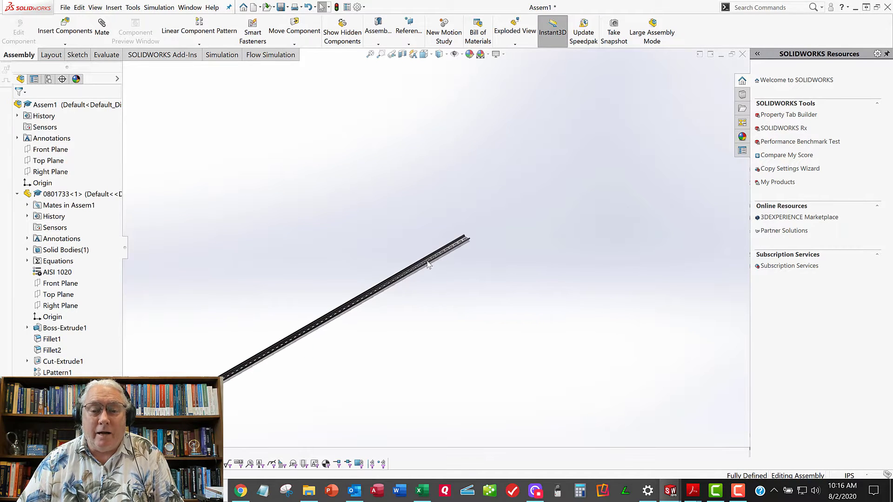
scroll(428, 265, down, 2)
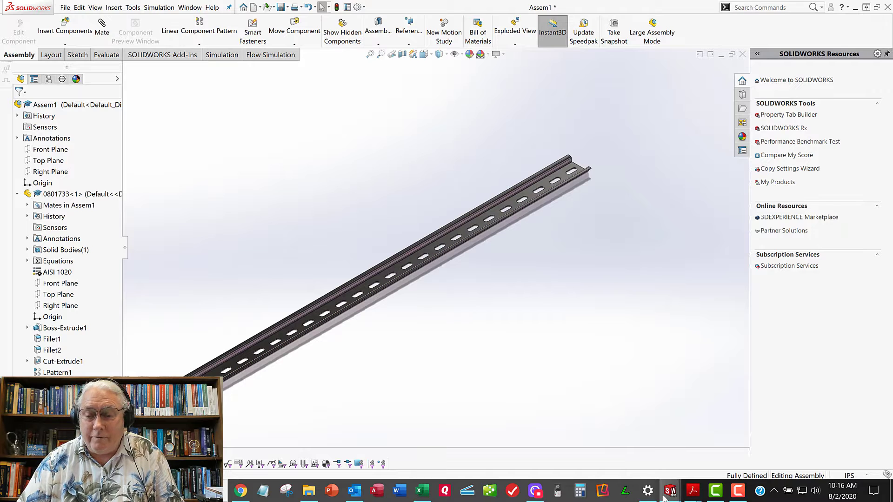
Switch to Adobe Acrobat Reader, examine the interconnect diagram in NRG-036-00-11-99.pdf, and return to the assembly
mouse_move(693, 491)
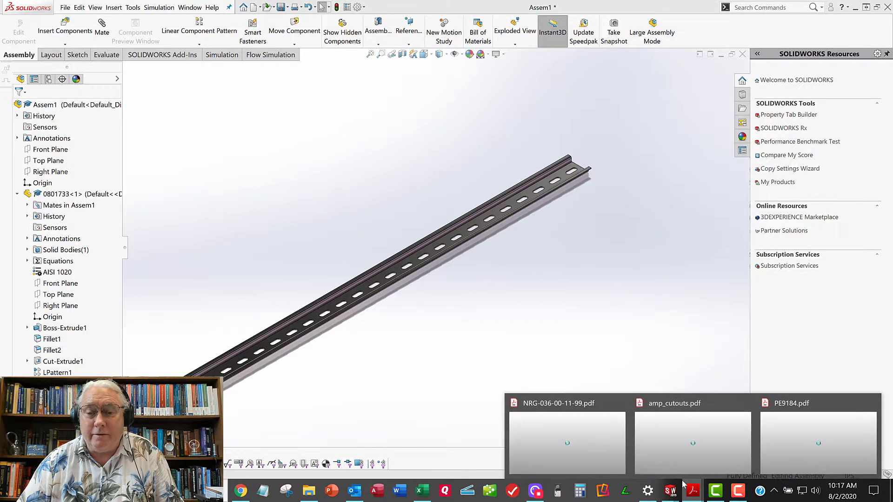
mouse_move(656, 465)
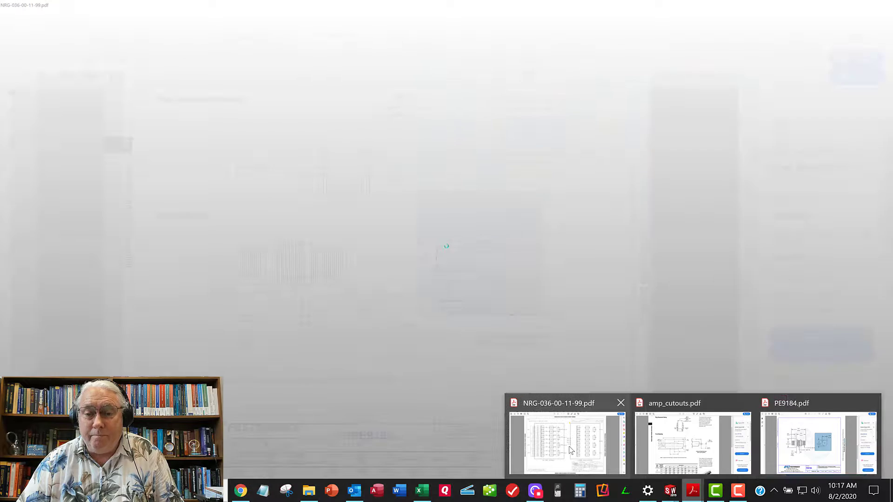
click(567, 444)
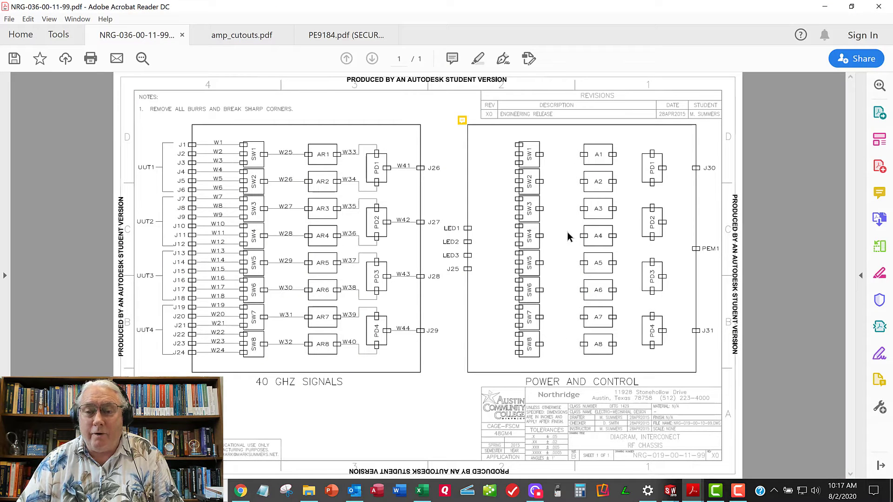
click(825, 6)
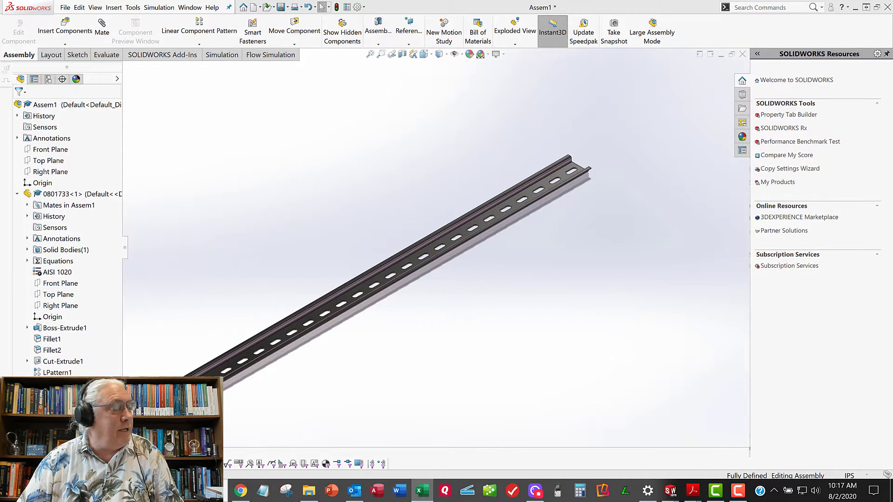
Bring up the parts list NRG-036-00-11-PL.xlsx in Excel and fill the 5Y407 CAGE cells D8:D14 with orange
drag(0, 158, 643, 37)
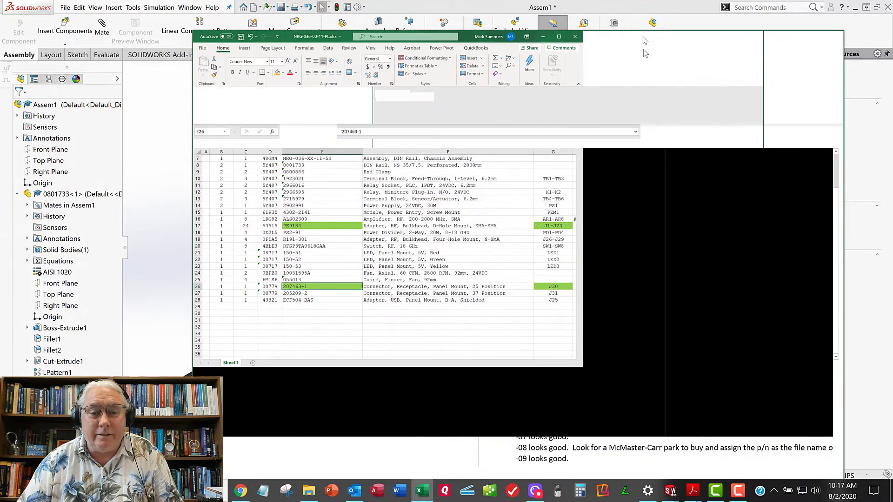
scroll(321, 204, up, 2)
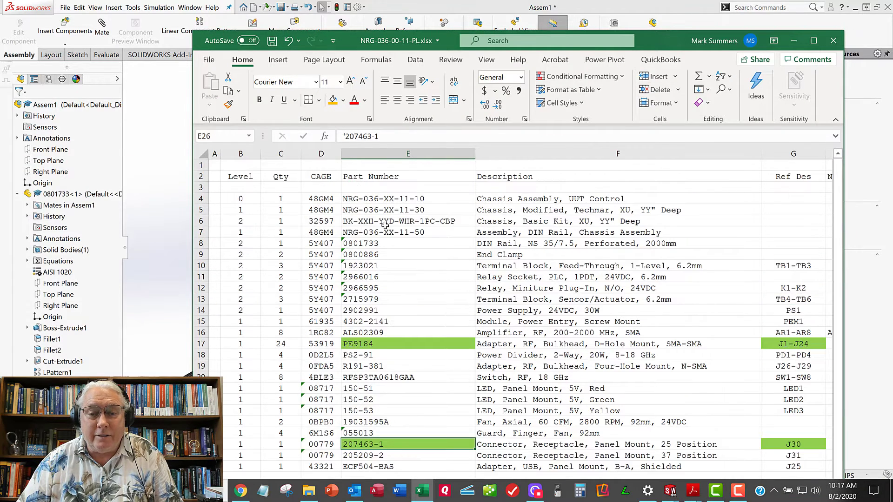
drag(353, 255, 364, 320)
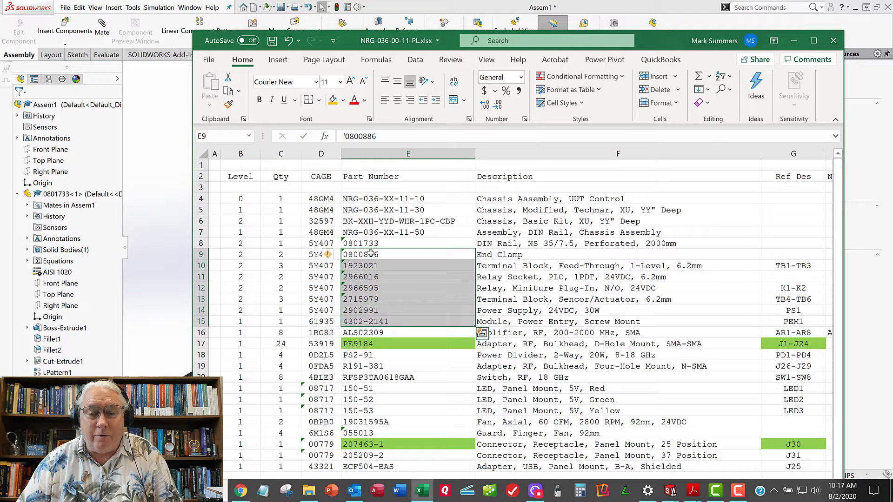
drag(370, 245, 366, 311)
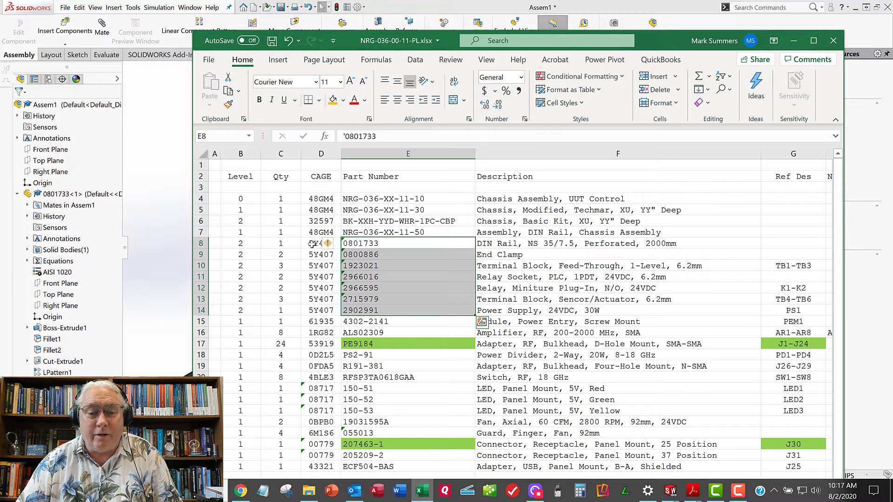
drag(313, 244, 307, 314)
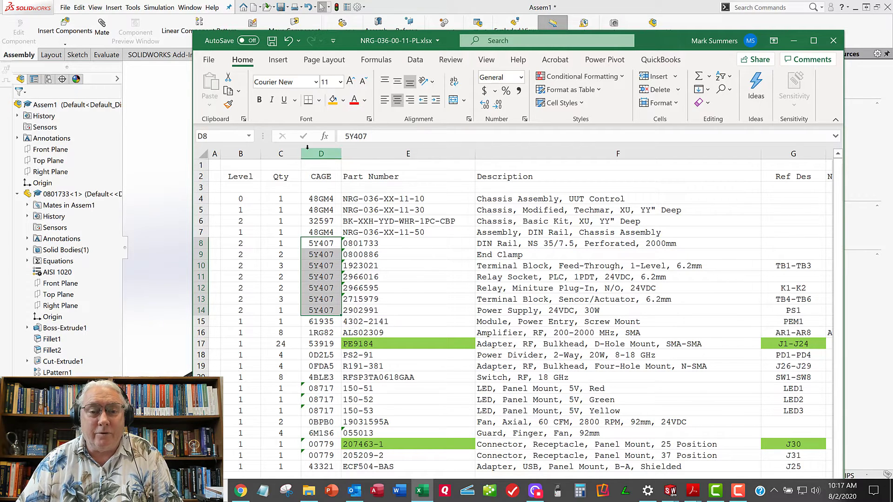
click(333, 99)
drag(379, 246, 372, 311)
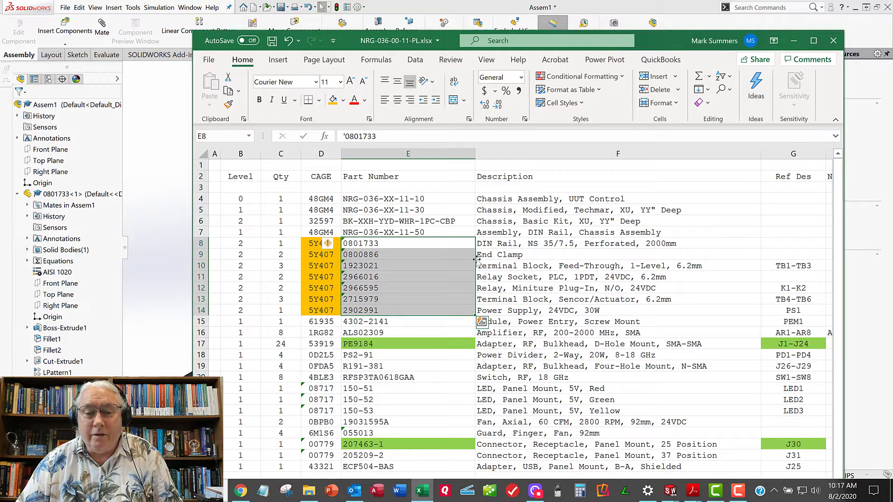
click(543, 251)
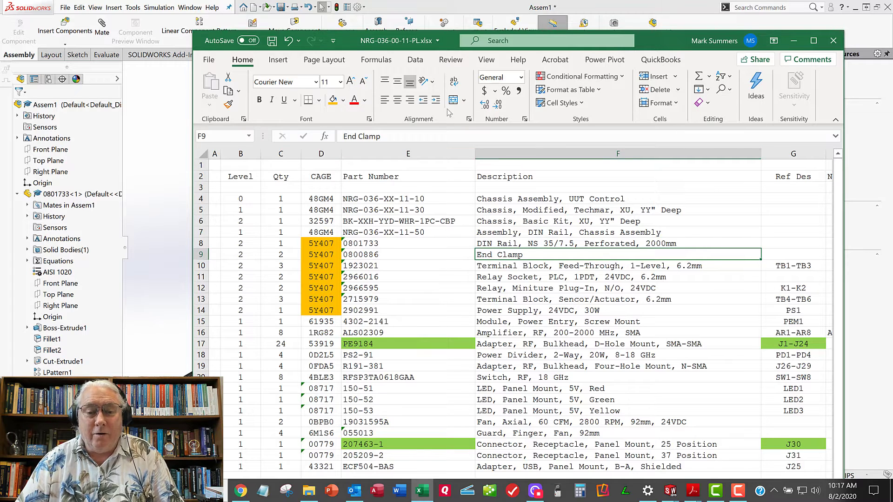
Return to the SOLIDWORKS assembly and insert one end clamp 0800886 from the components folder onto the far end of the DIN rail
click(484, 8)
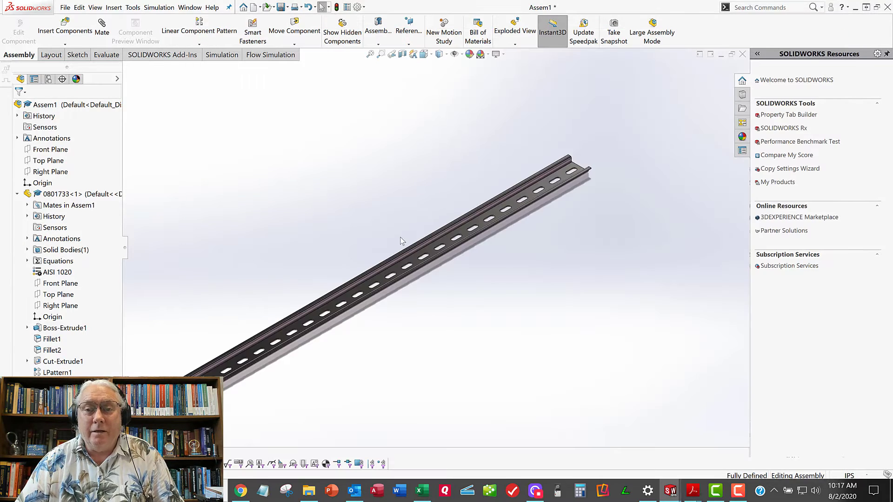
scroll(400, 238, up, 8)
scroll(252, 381, down, 5)
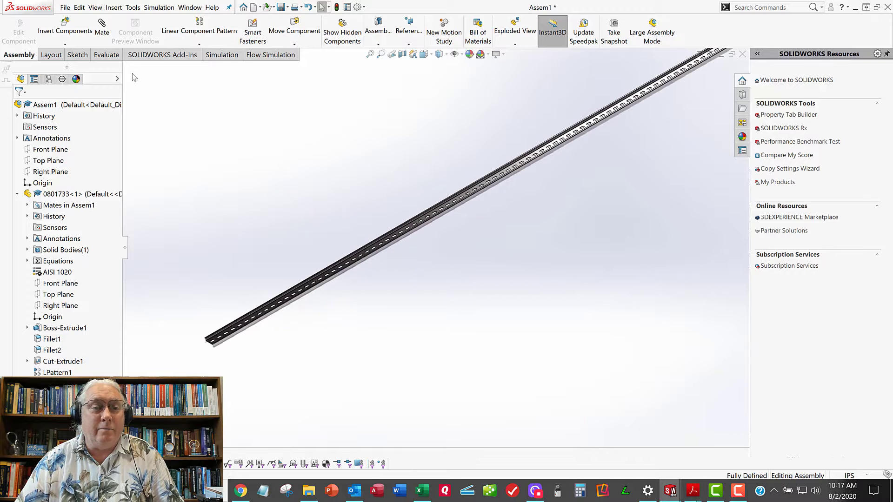
click(65, 27)
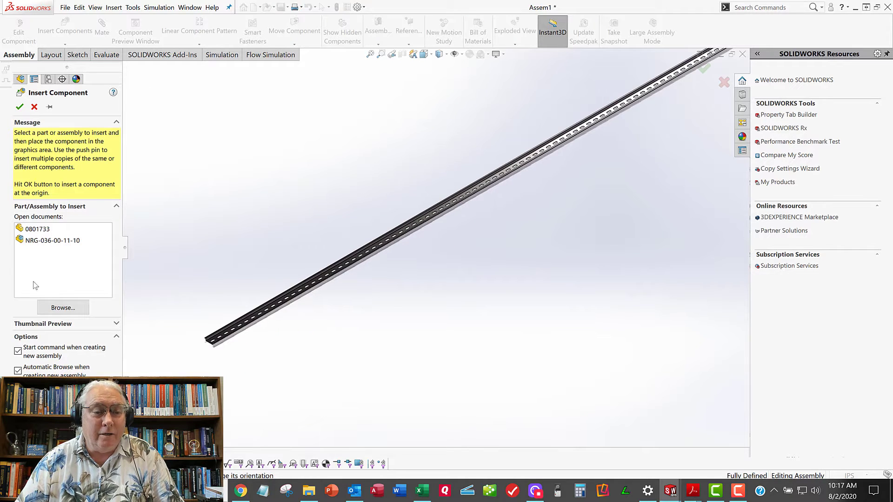
click(62, 307)
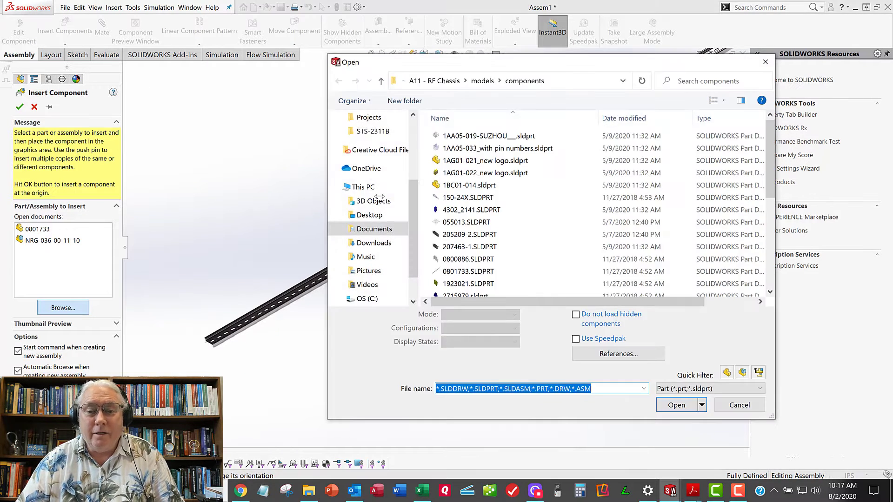
click(470, 259)
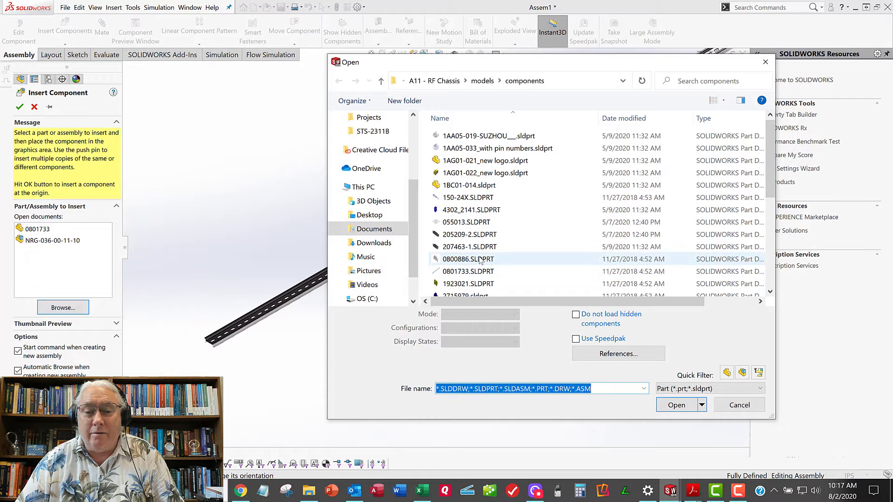
click(676, 384)
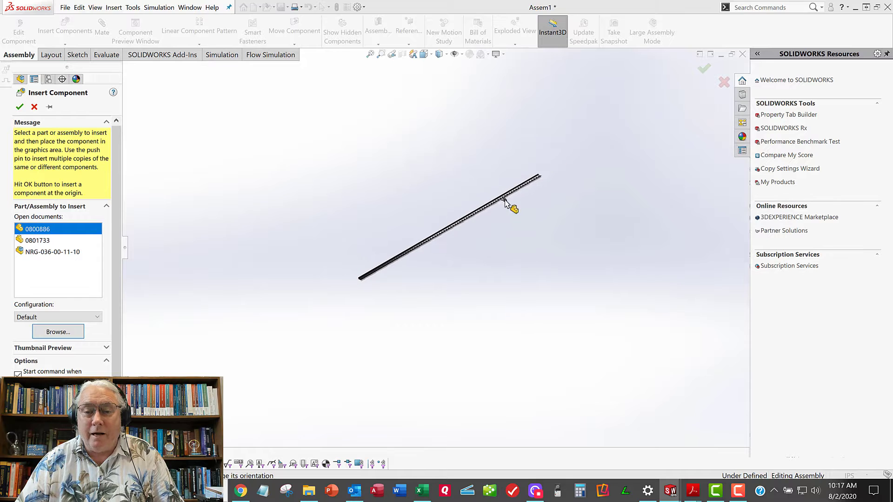
scroll(517, 205, down, 10)
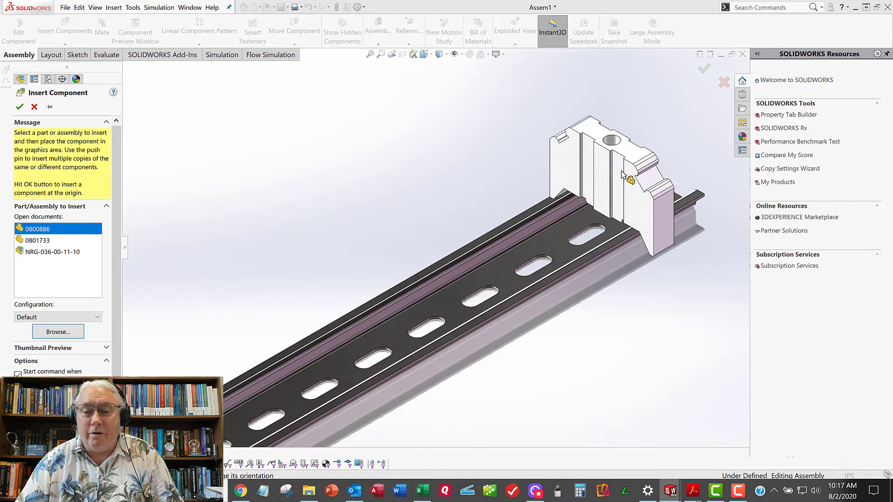
click(598, 200)
key(Escape)
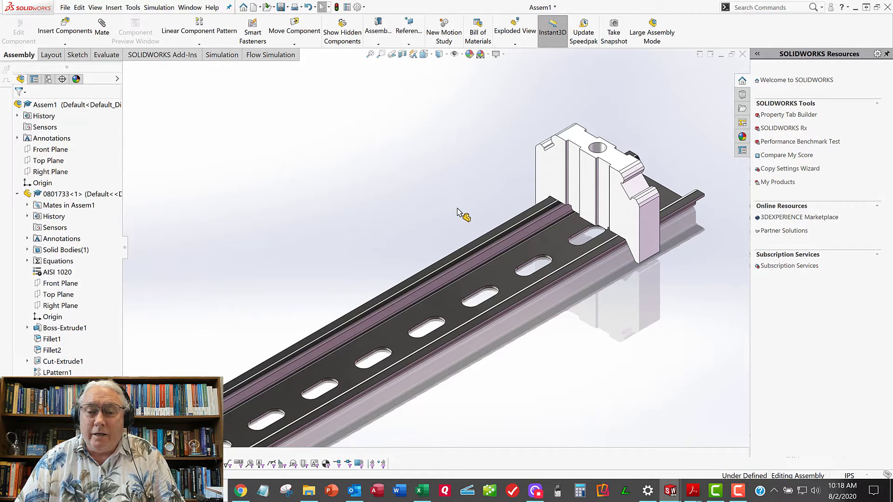
Mate the underside face of end clamp 0800886 coincident with the upper flange face of rail 0801733
middle_drag(459, 209, 313, 146)
scroll(326, 326, down, 3)
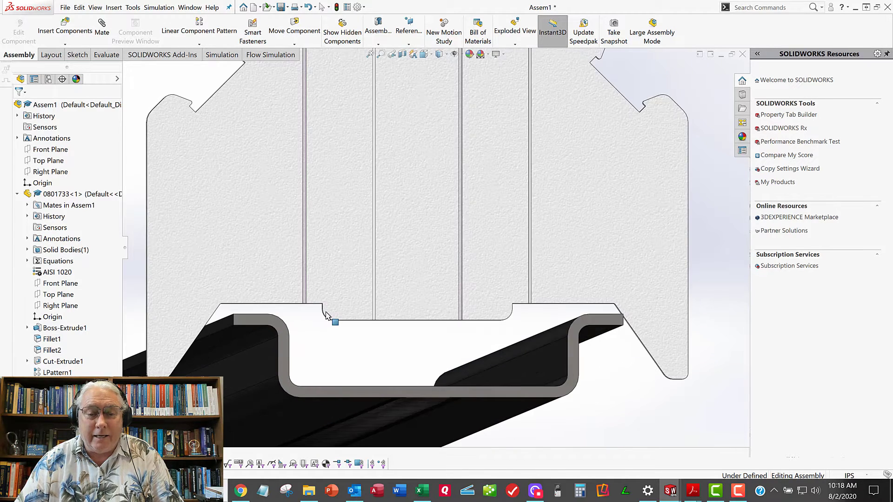
middle_drag(329, 319, 336, 301)
scroll(369, 299, up, 6)
scroll(327, 318, down, 3)
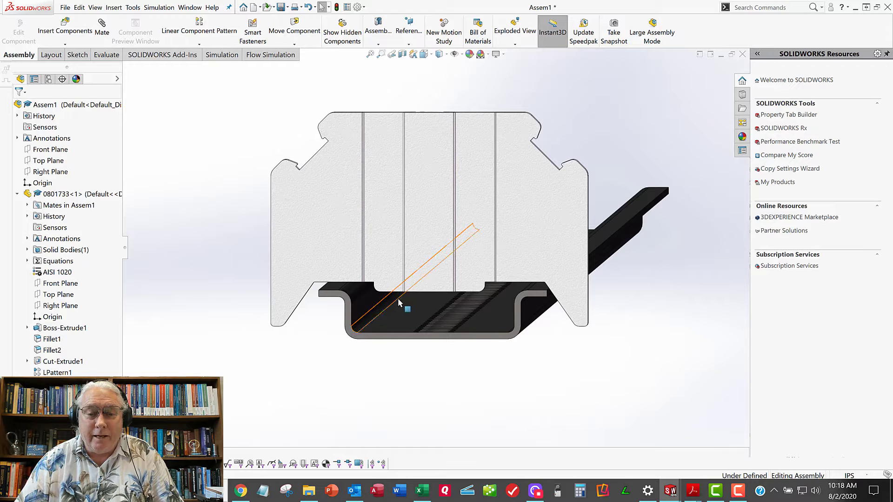
click(335, 287)
ctrl+middle_drag(403, 299, 404, 279)
scroll(349, 277, down, 5)
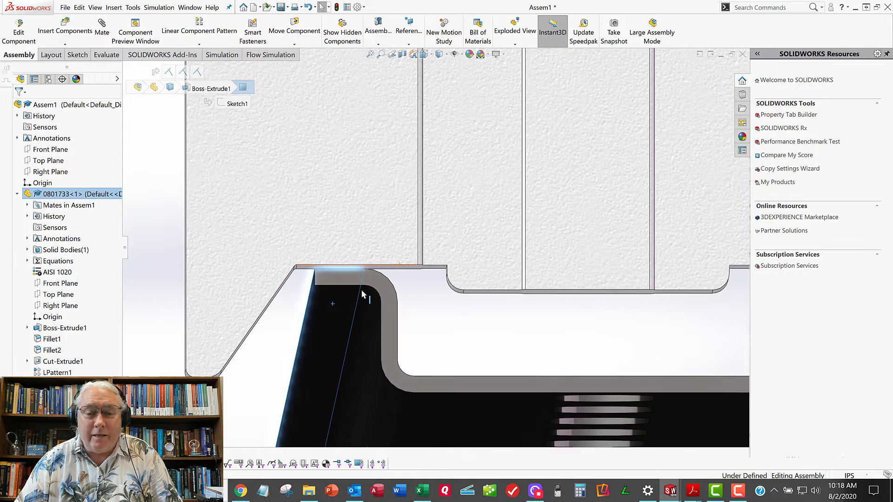
ctrl+click(368, 235)
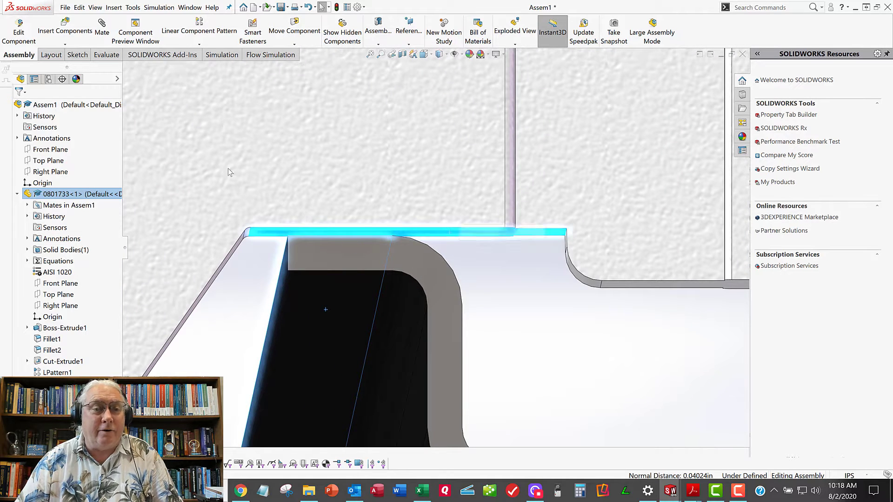
click(103, 29)
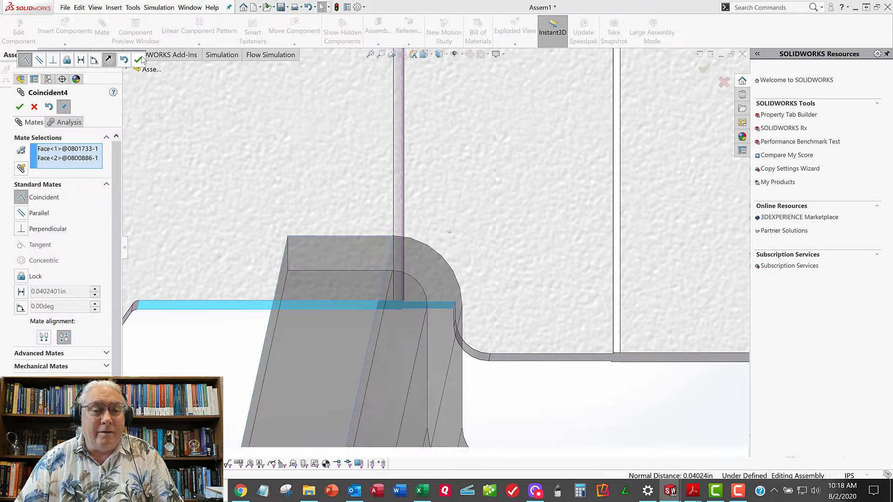
click(20, 107)
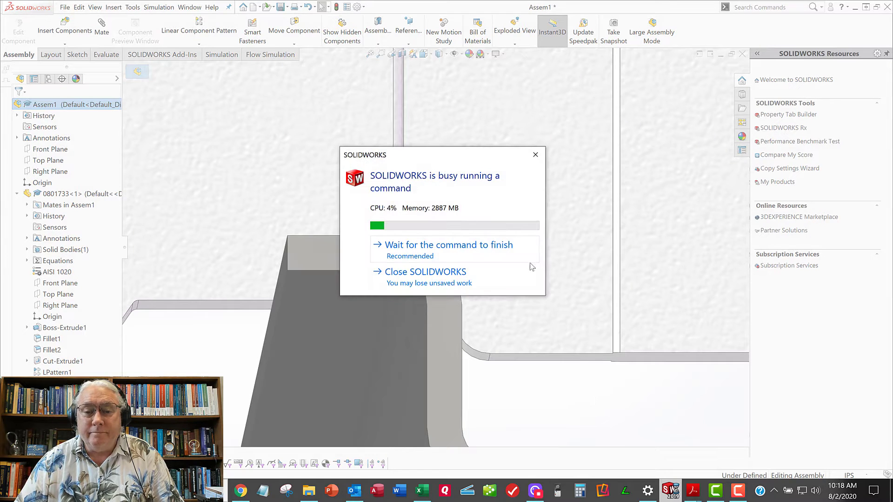
click(420, 250)
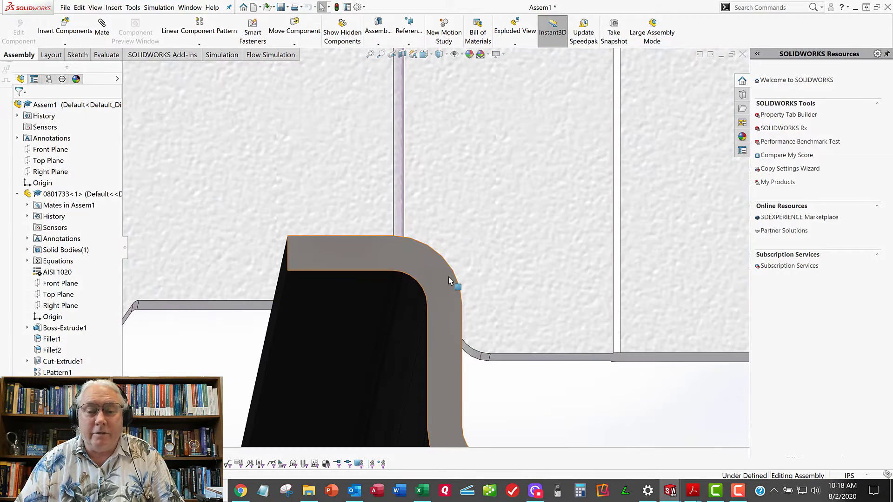
Set the view to Front and slide the end clamp sideways until it is roughly centred over the rail
key(space)
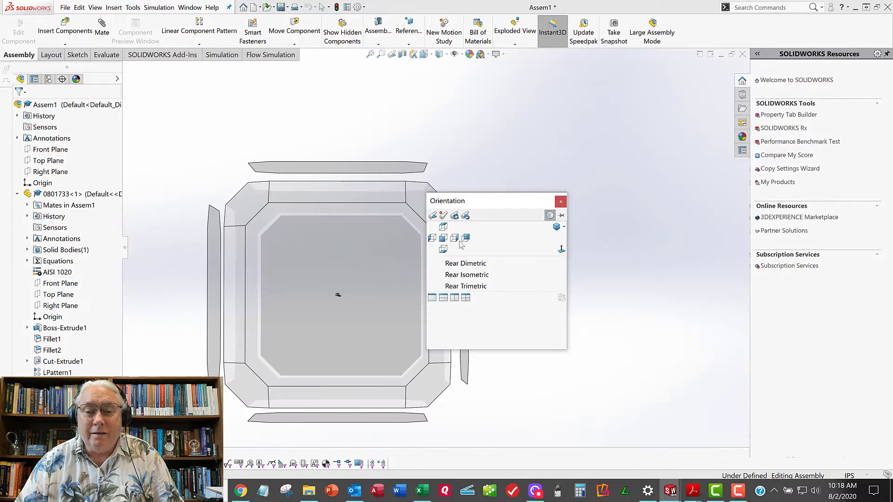
click(443, 238)
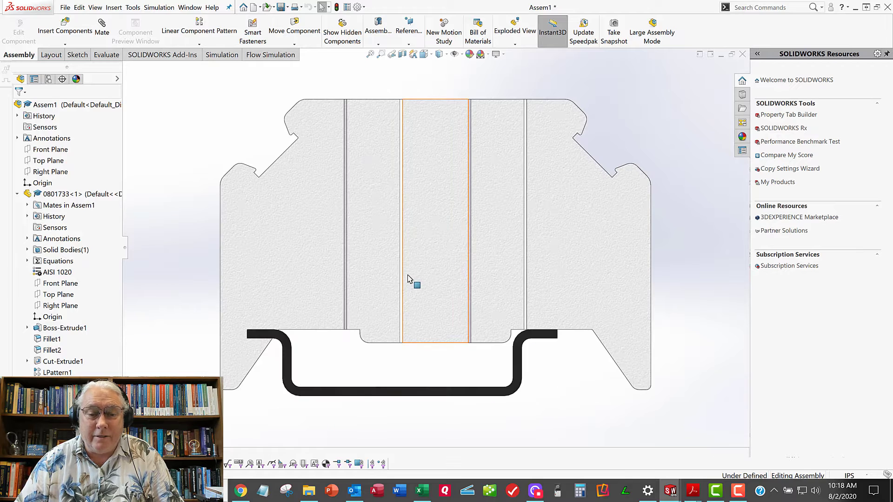
click(411, 281)
drag(381, 279, 357, 285)
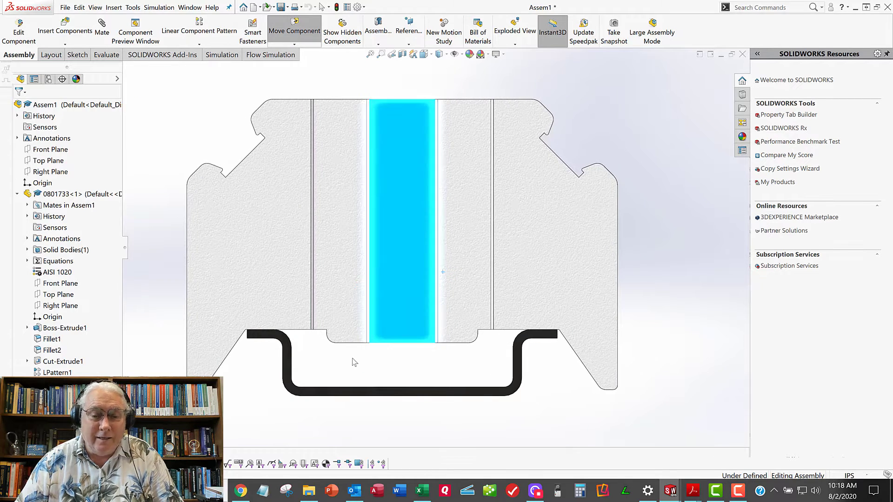
scroll(326, 378, down, 1)
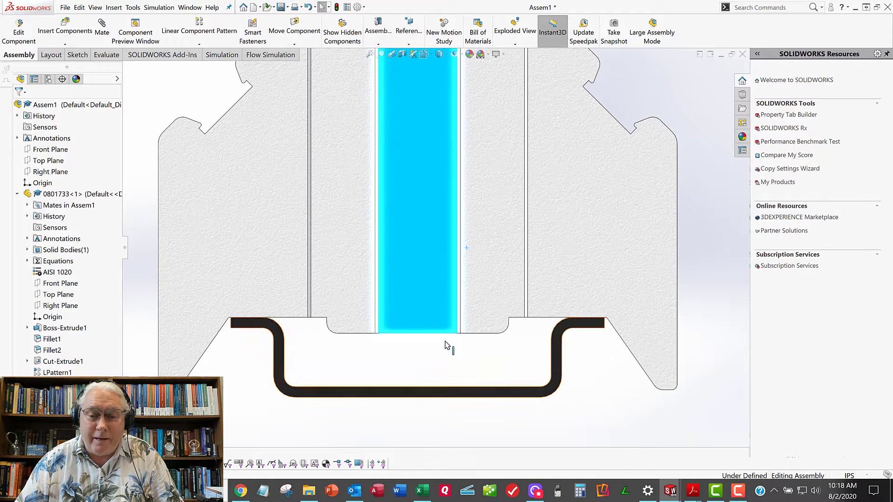
click(526, 291)
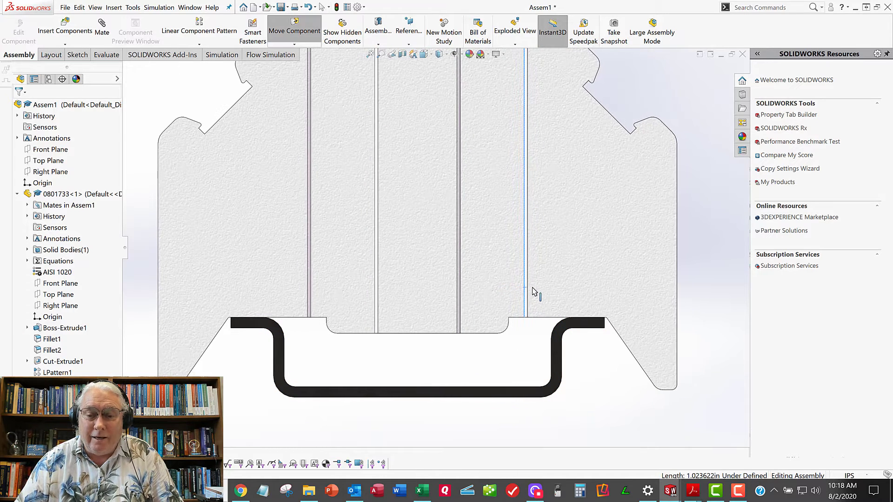
scroll(436, 246, up, 3)
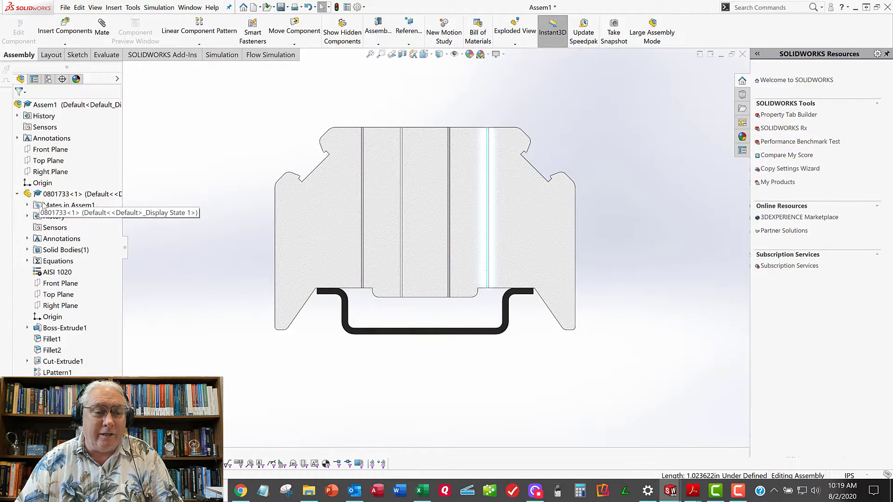
Examine where the Front, Top and Right planes of rail 0801733 and end clamp 0800886 lie relative to their geometry
click(59, 284)
click(57, 294)
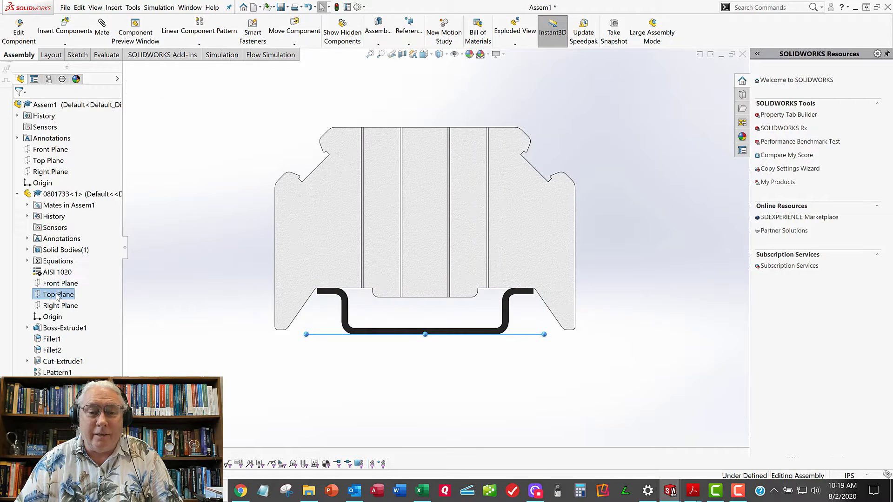
click(55, 306)
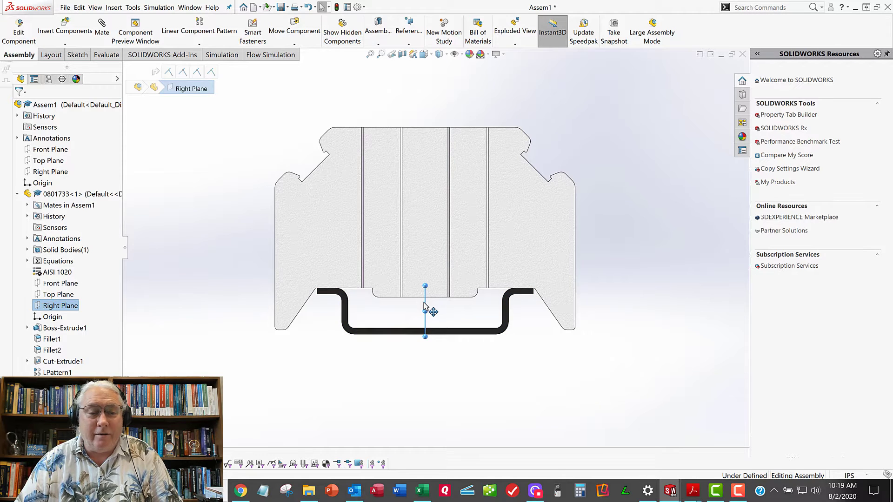
click(17, 194)
click(17, 205)
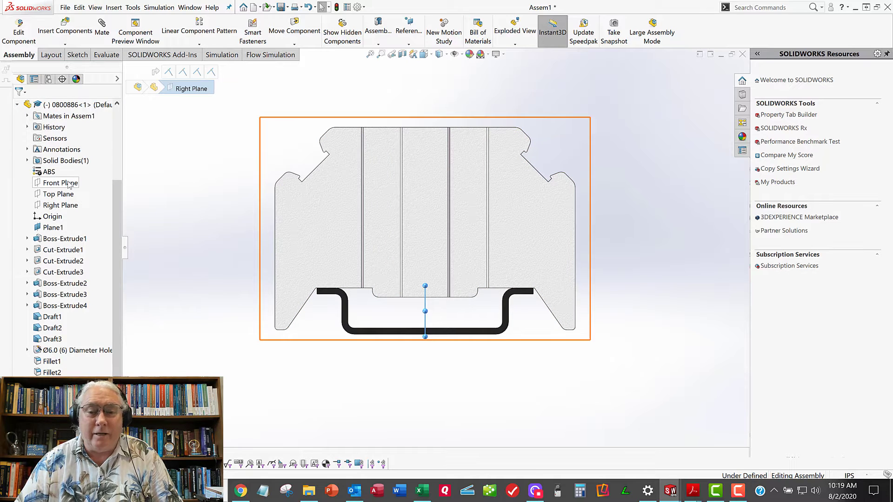
click(61, 183)
click(65, 194)
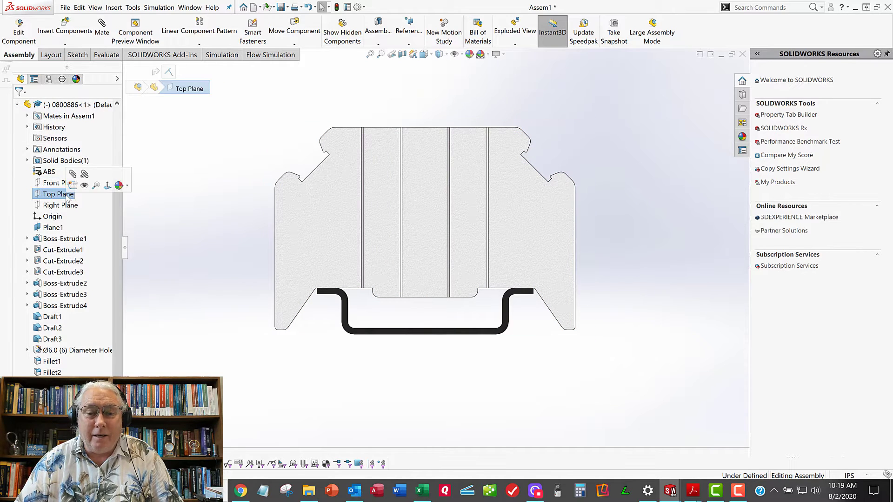
click(63, 205)
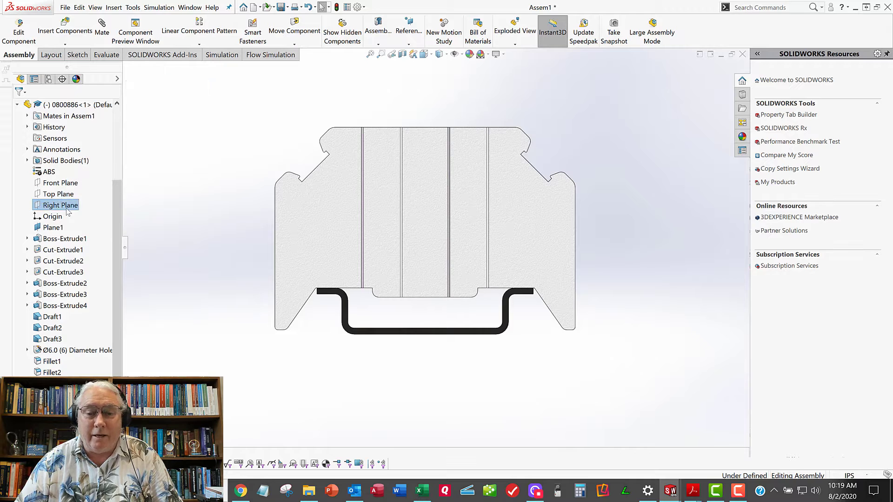
scroll(279, 287, up, 3)
scroll(282, 290, up, 2)
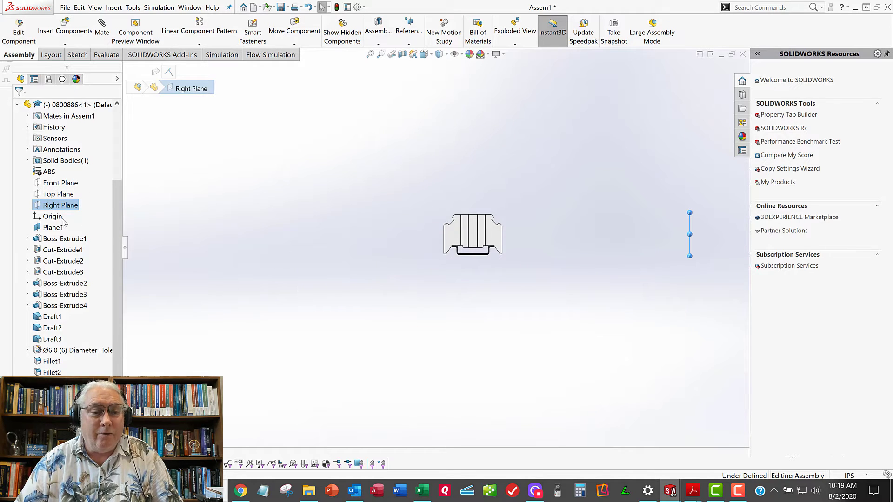
click(58, 193)
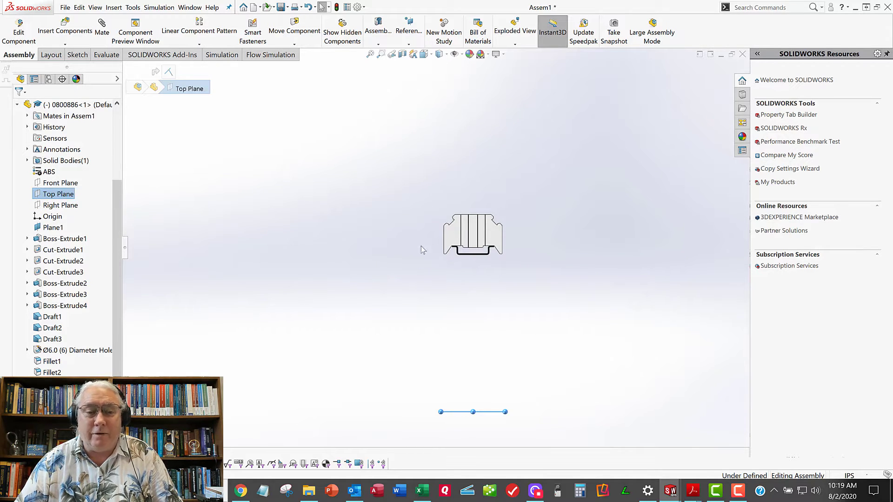
click(64, 206)
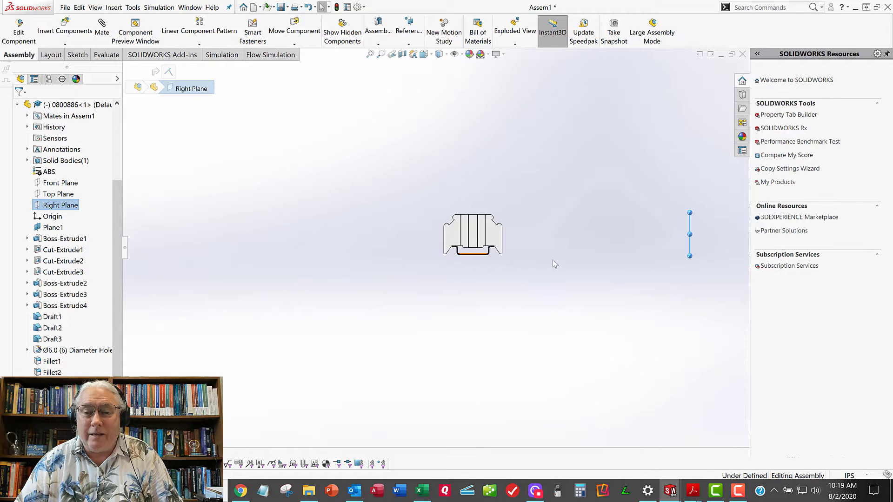
click(58, 194)
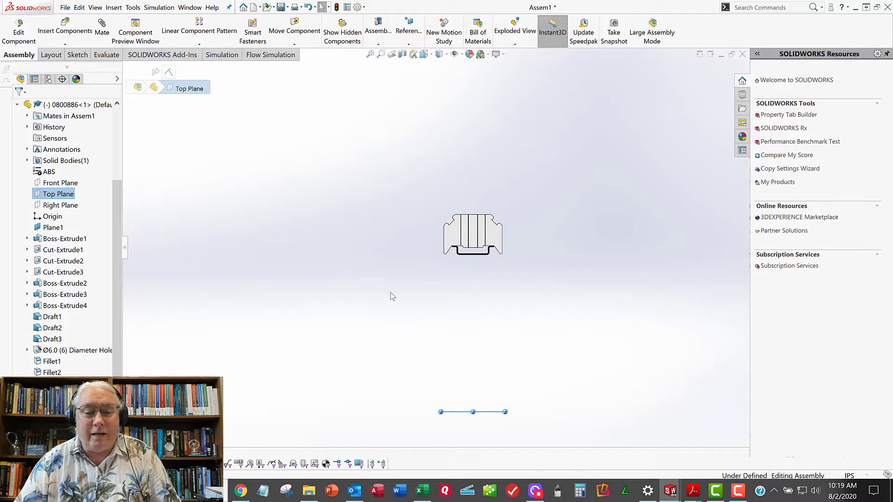
click(77, 206)
key(Escape)
Open end clamp part 0800886 from the assembly in its own window
middle_drag(481, 254, 455, 273)
scroll(454, 273, up, 3)
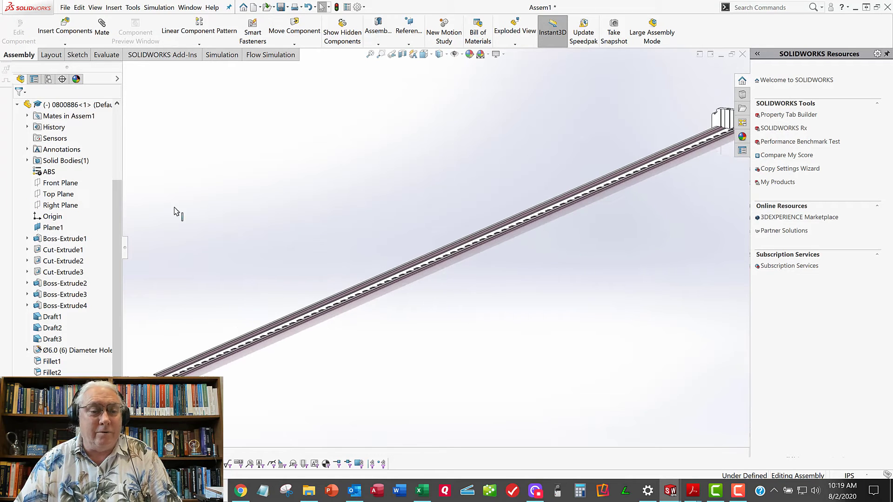
right_click(65, 106)
click(16, 104)
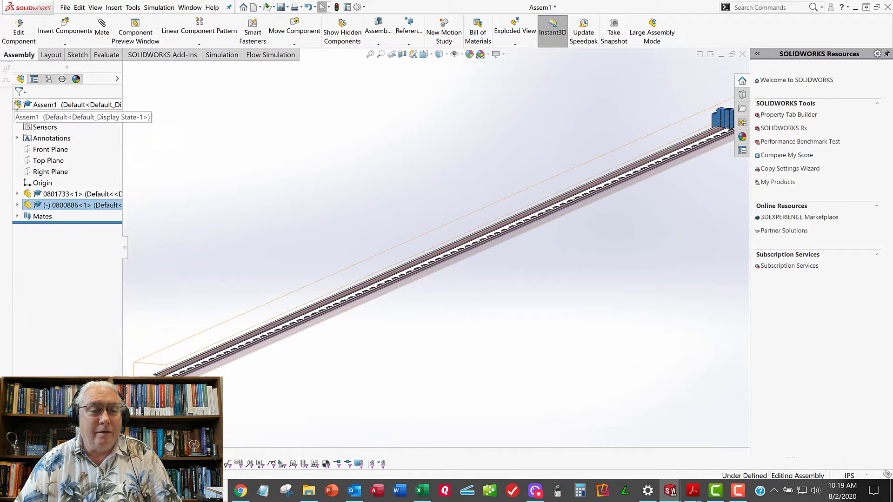
right_click(64, 207)
click(264, 215)
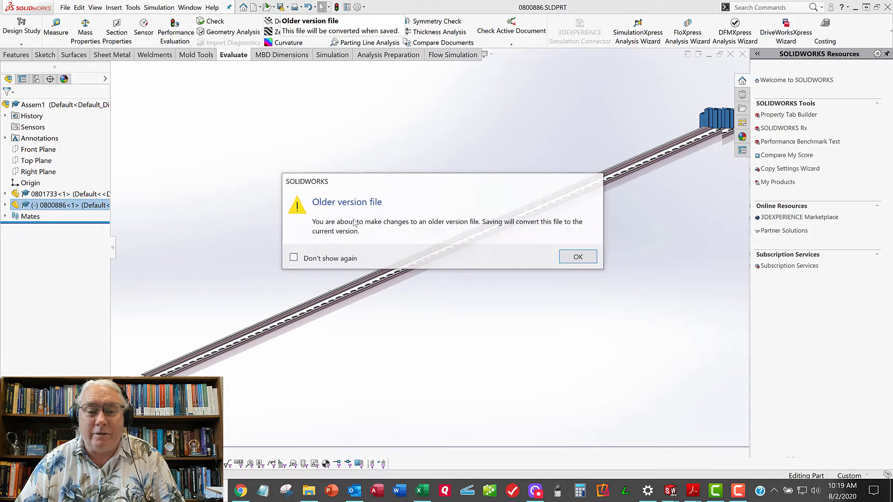
click(573, 257)
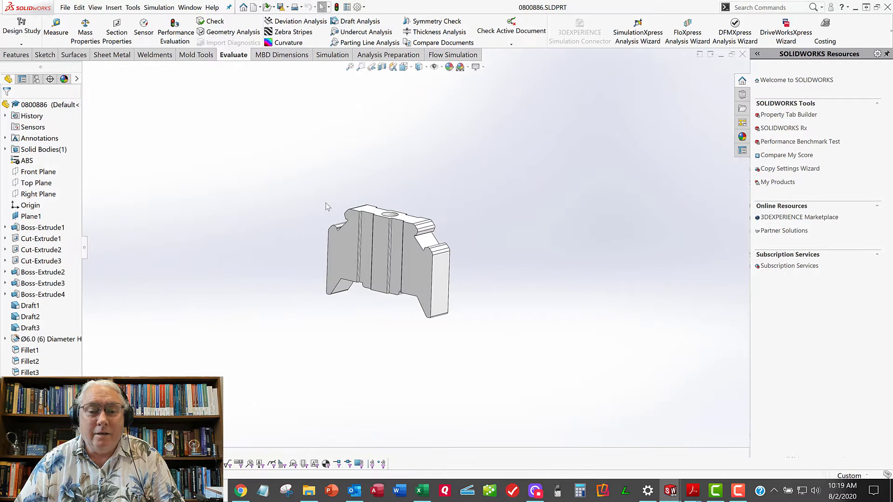
middle_drag(342, 236, 343, 238)
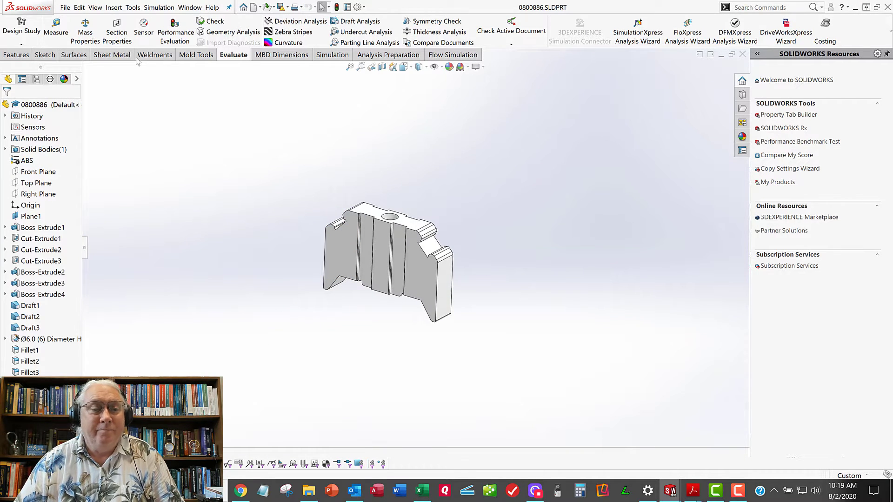
Create a reference plane midway between the two outer end faces of end clamp 0800886
click(16, 54)
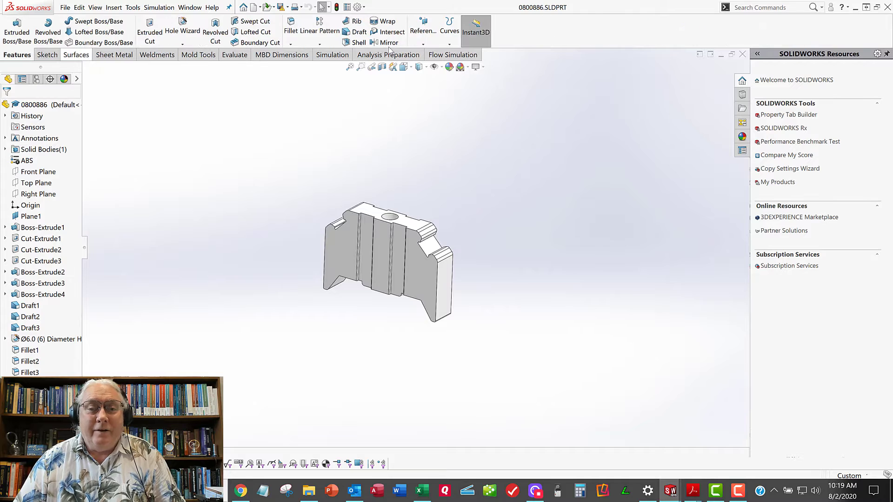
click(423, 44)
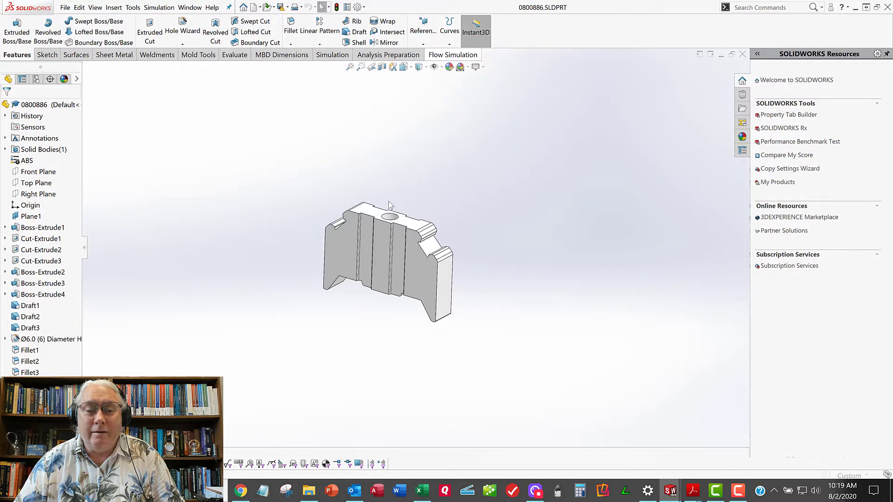
click(442, 285)
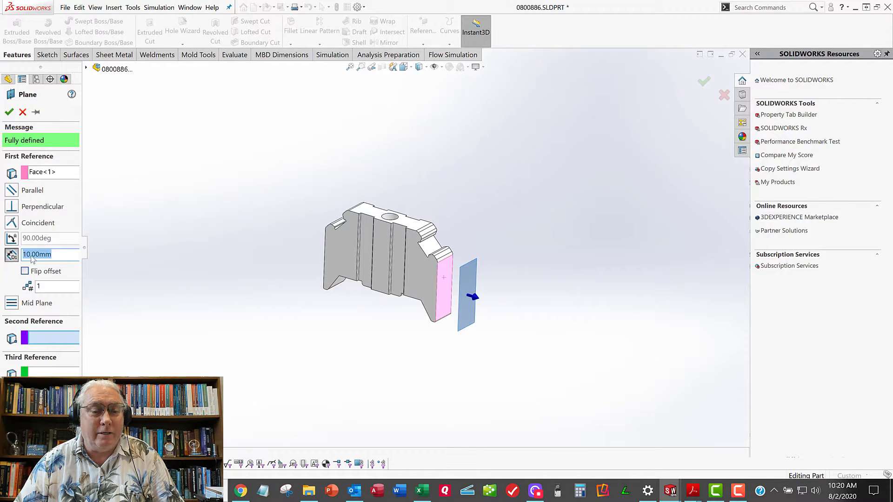
middle_drag(291, 241, 363, 229)
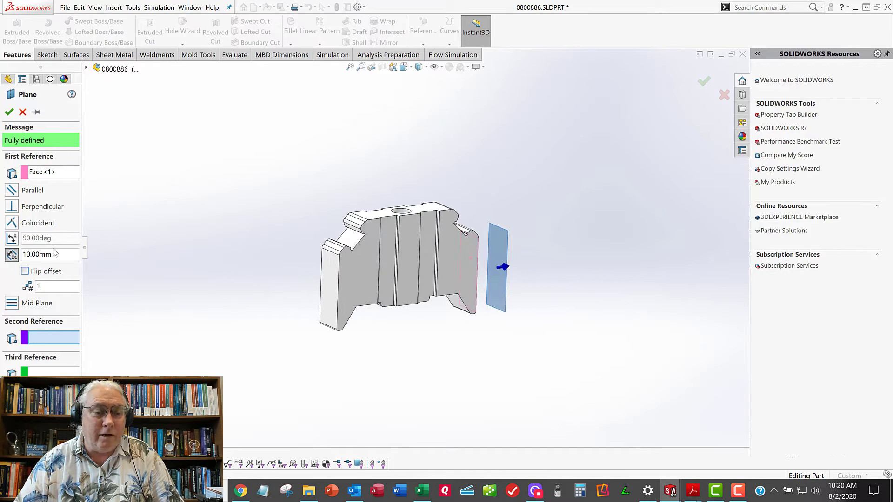
click(324, 281)
middle_drag(282, 239, 240, 218)
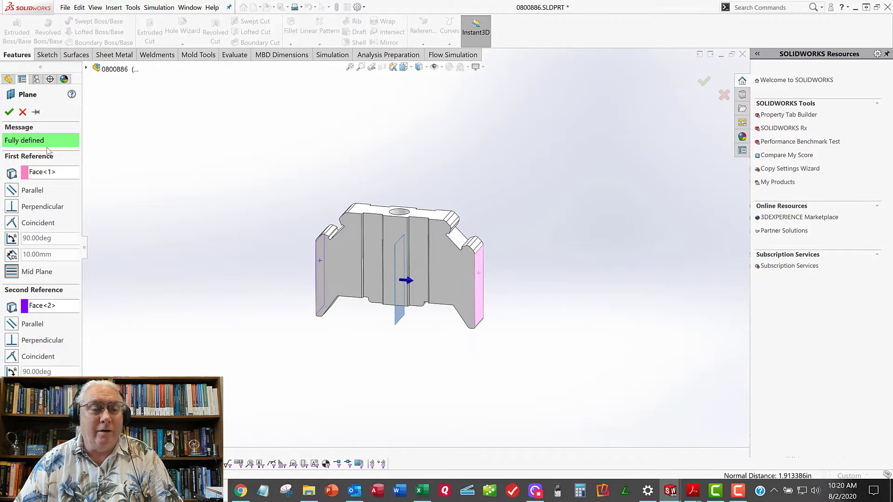
click(8, 112)
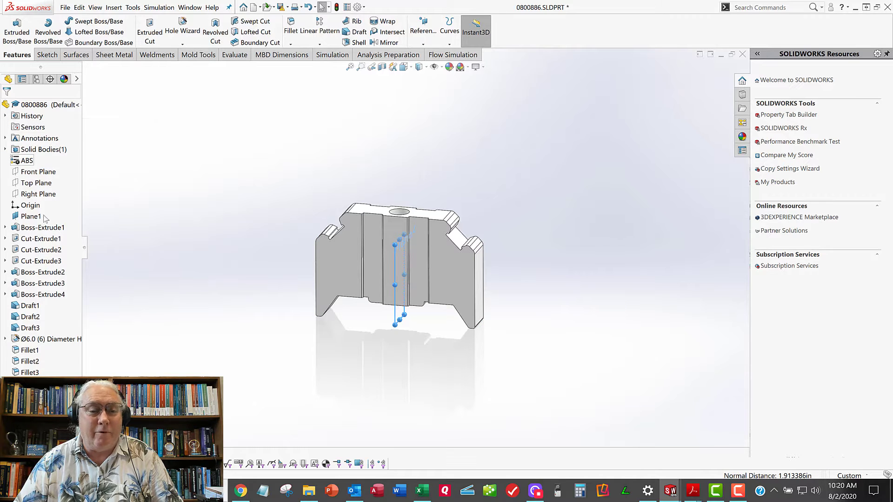
middle_drag(272, 244, 270, 239)
click(210, 322)
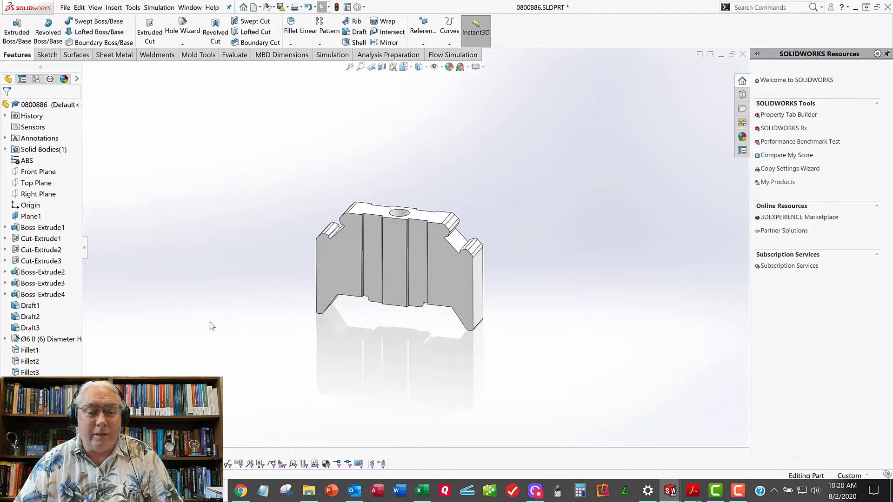
Save and close end clamp part 0800886, returning to the assembly with its changed models rebuilt
click(65, 7)
click(81, 112)
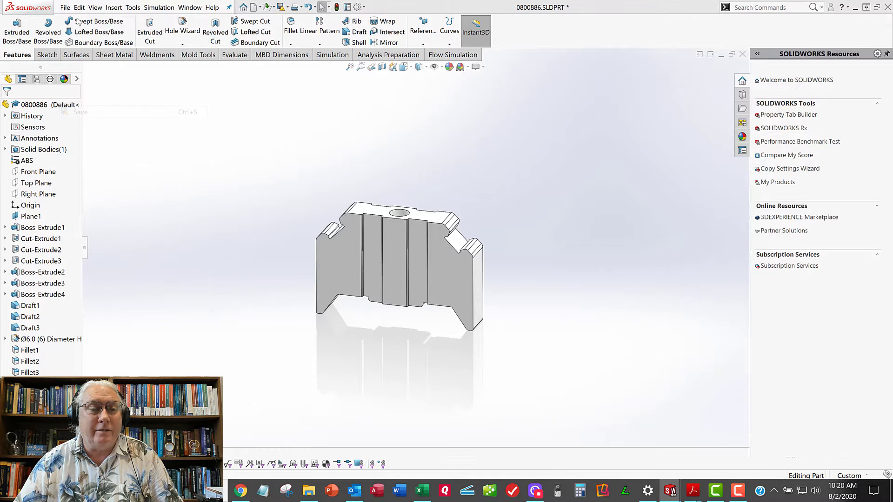
click(469, 271)
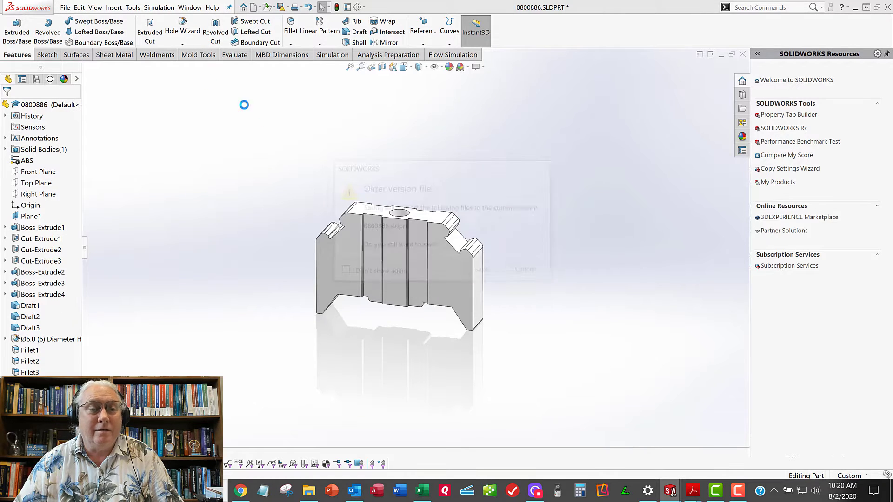
click(66, 8)
click(82, 66)
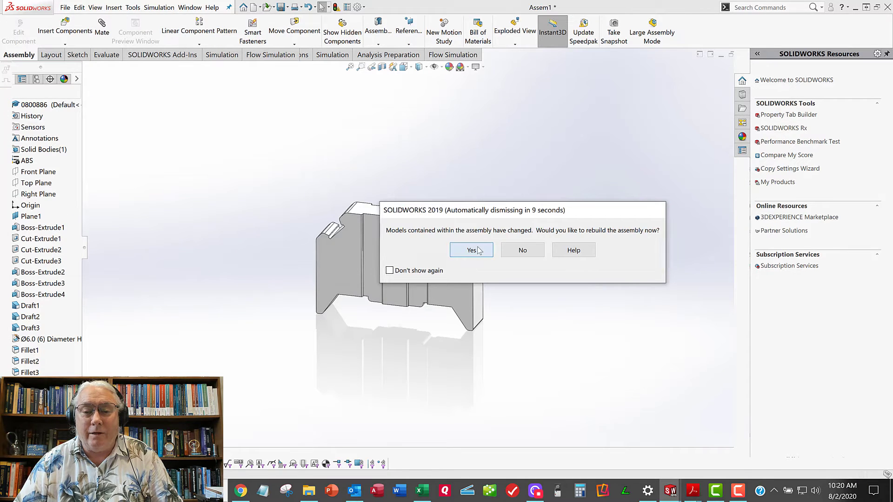
click(470, 250)
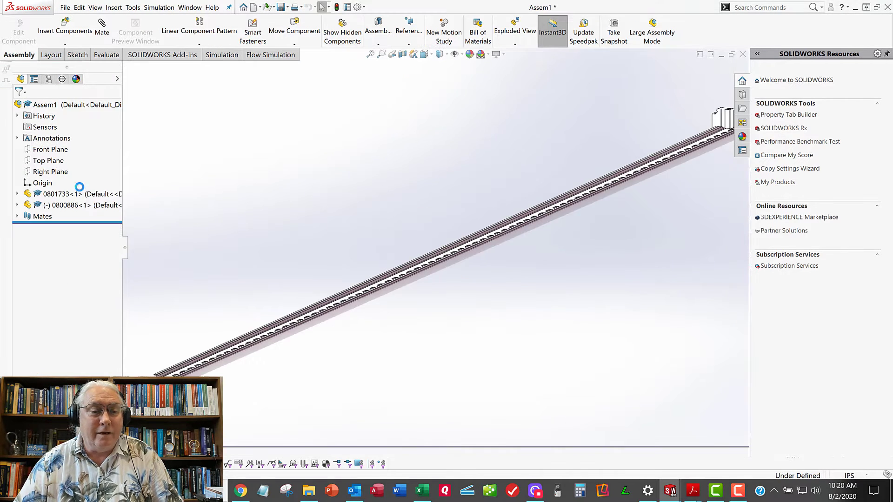
Mate the new mid plane of end clamp 0800886 coincident with the Right Plane of rail 0801733
click(17, 205)
scroll(65, 232, down, 4)
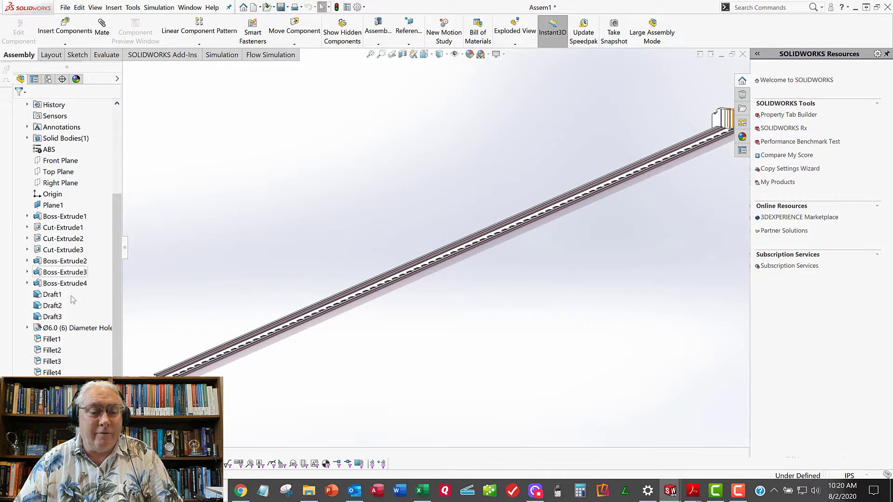
click(53, 406)
scroll(379, 158, up, 4)
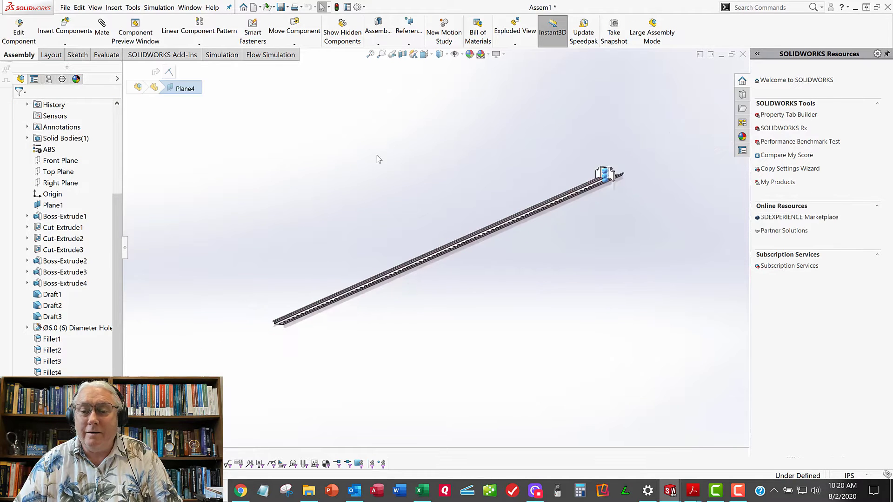
scroll(591, 91, down, 5)
scroll(486, 397, down, 5)
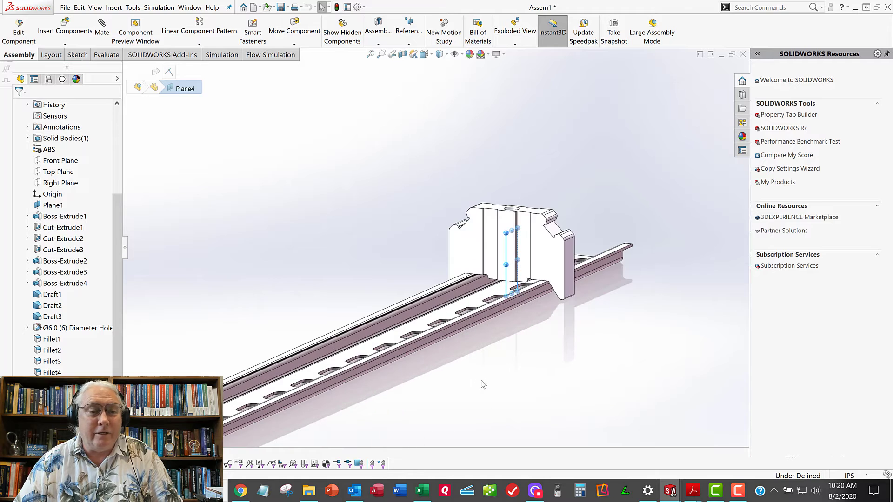
scroll(118, 125, up, 4)
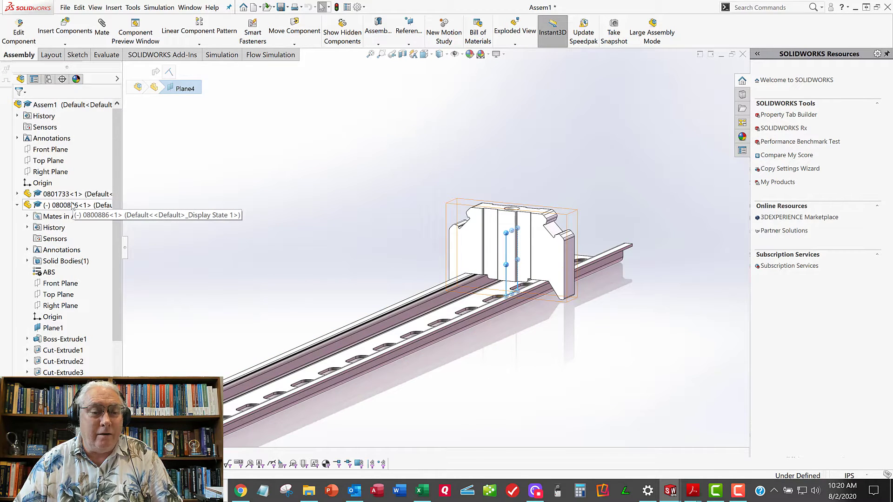
click(17, 194)
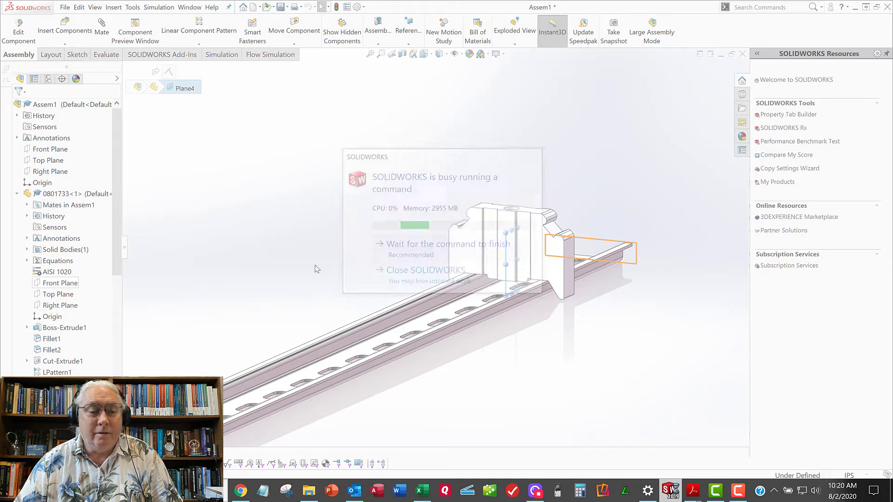
click(60, 305)
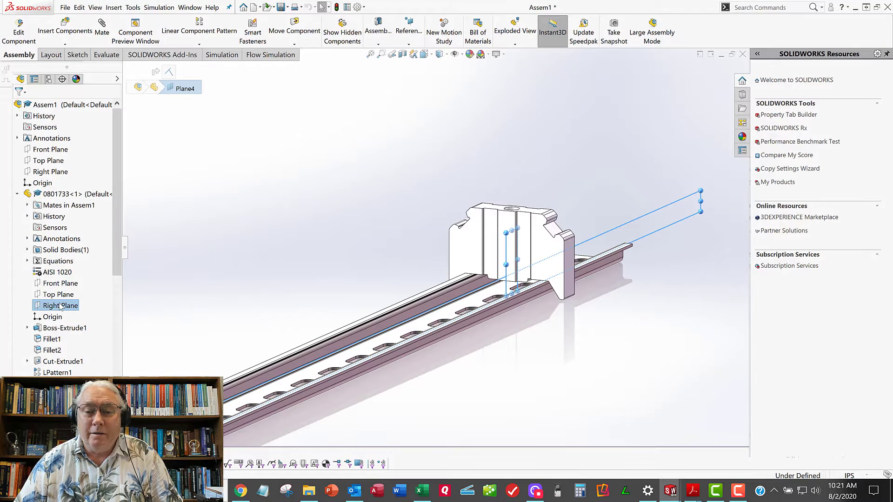
click(227, 202)
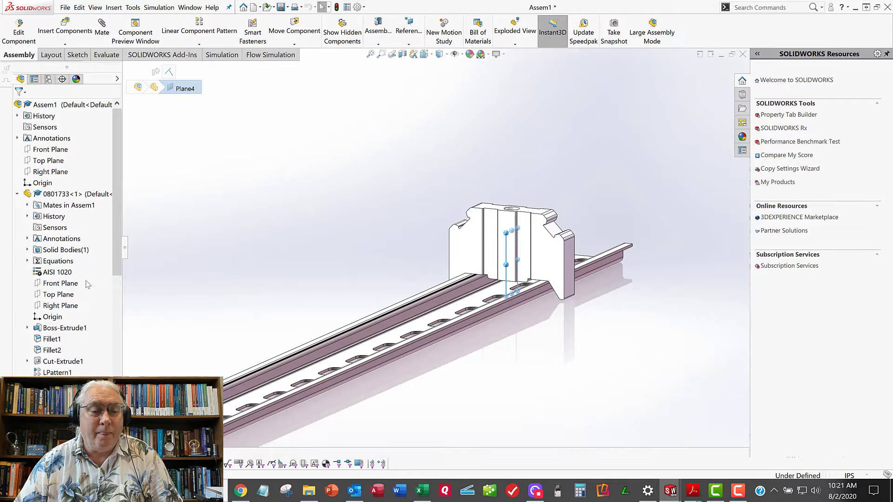
click(60, 305)
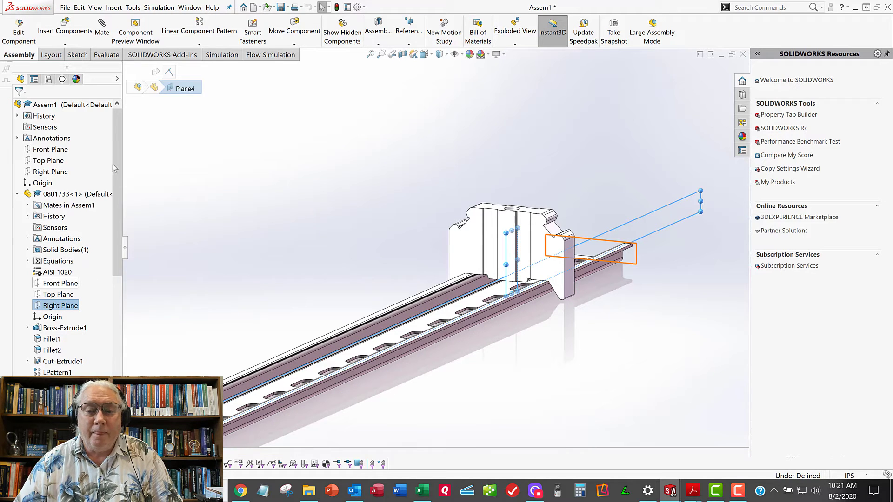
click(102, 33)
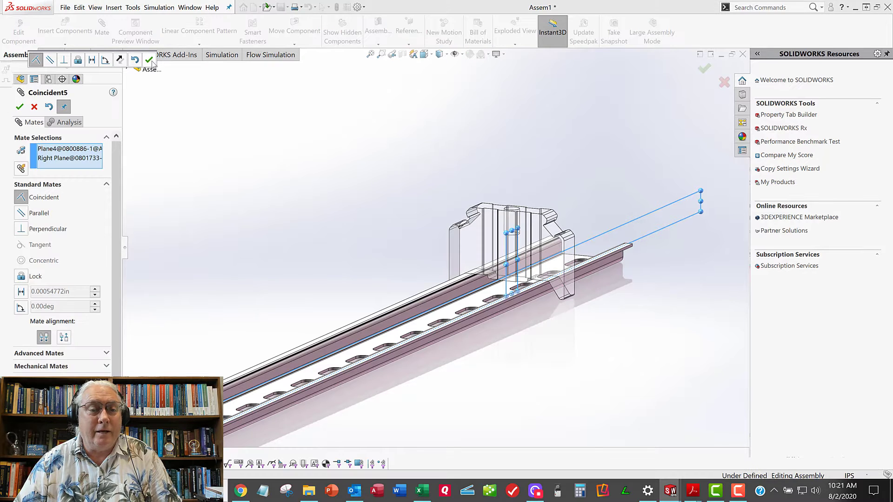
click(150, 58)
key(Escape)
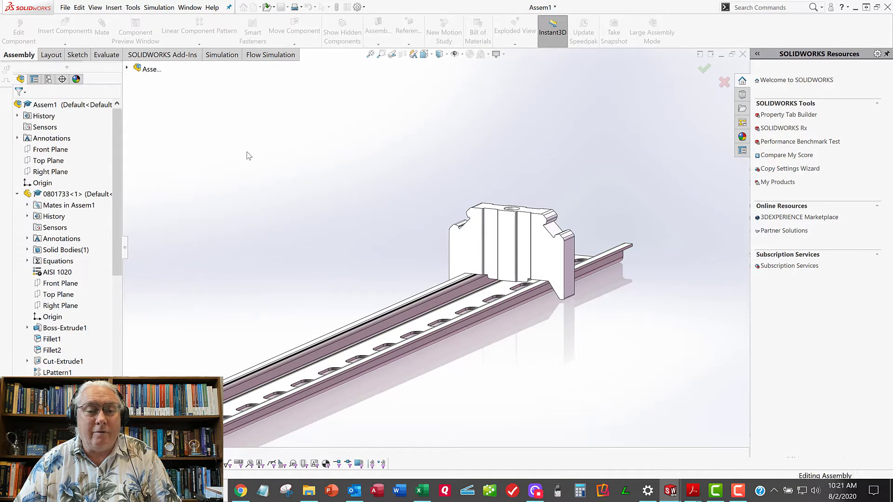
Examine in the Front view and in 3D how the end clamp sits centred on the rail
key(space)
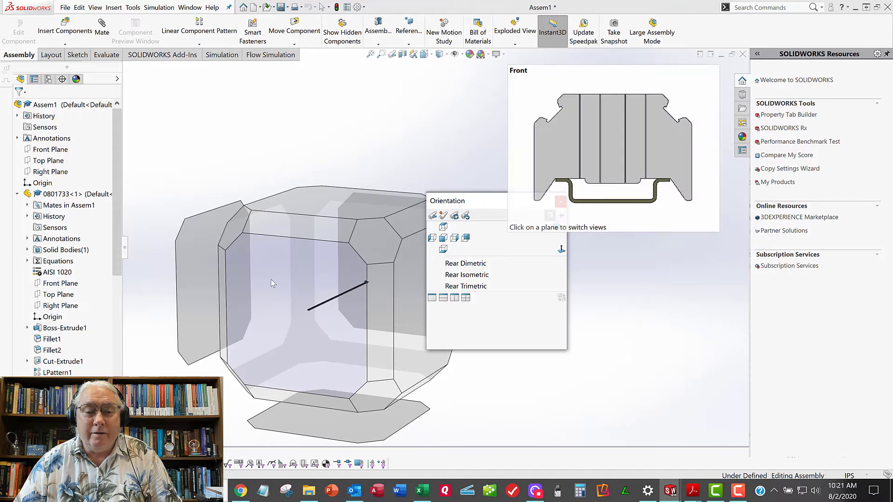
click(404, 250)
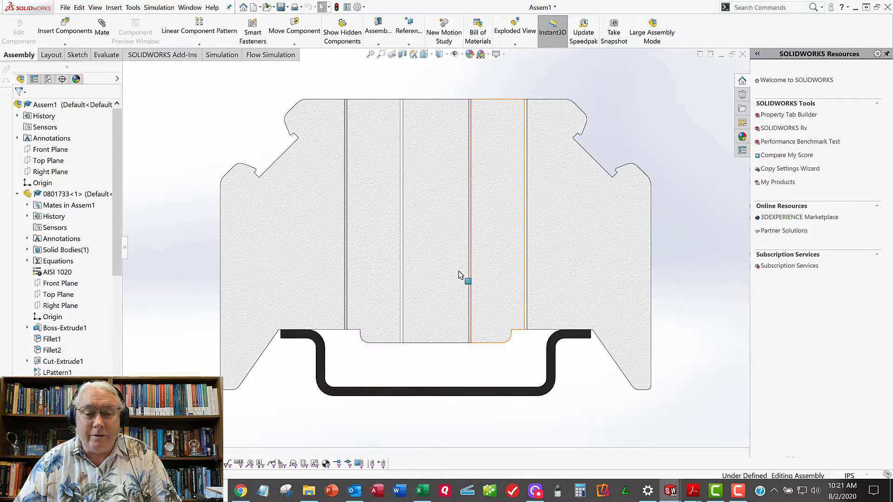
scroll(521, 348, down, 3)
scroll(520, 348, up, 5)
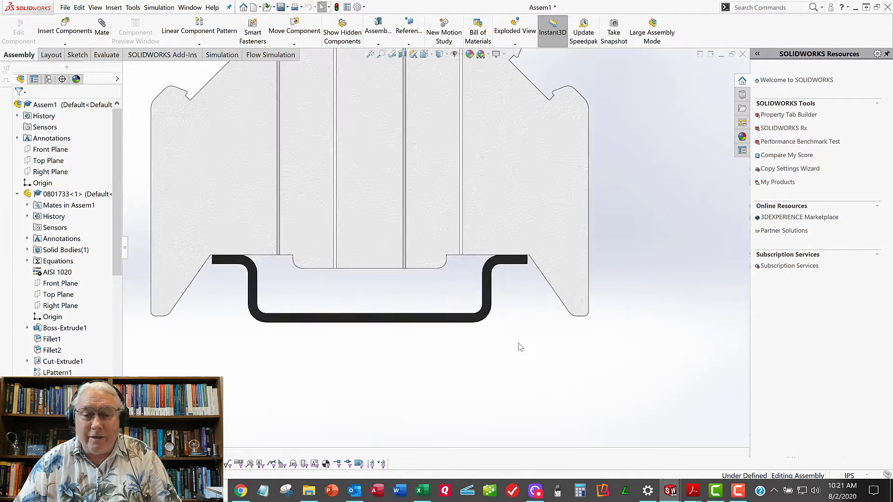
middle_drag(486, 328, 379, 290)
scroll(378, 290, up, 10)
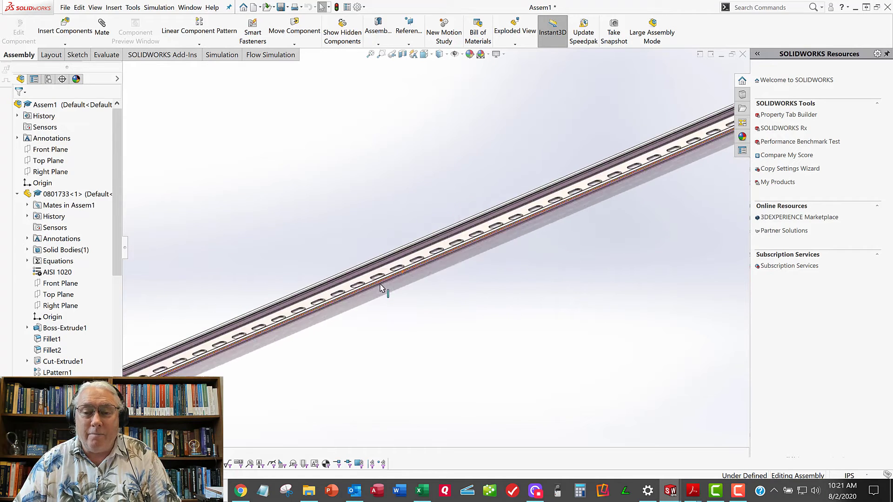
scroll(594, 193, down, 5)
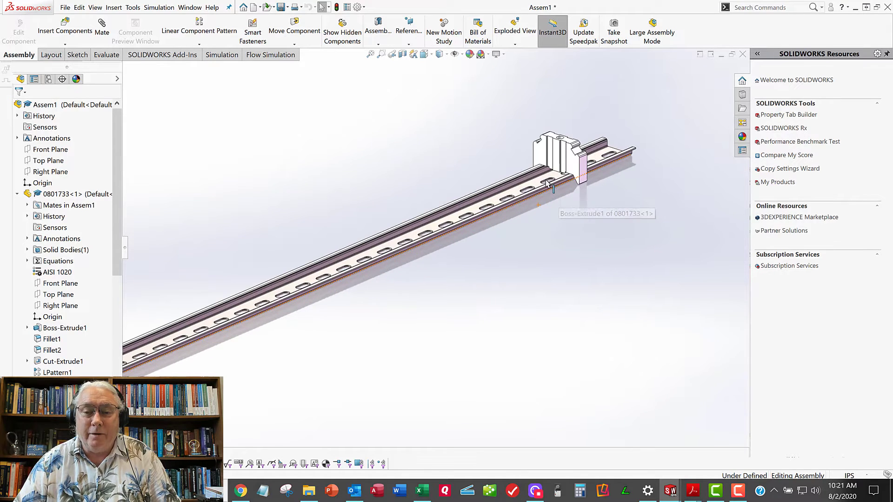
scroll(414, 198, down, 3)
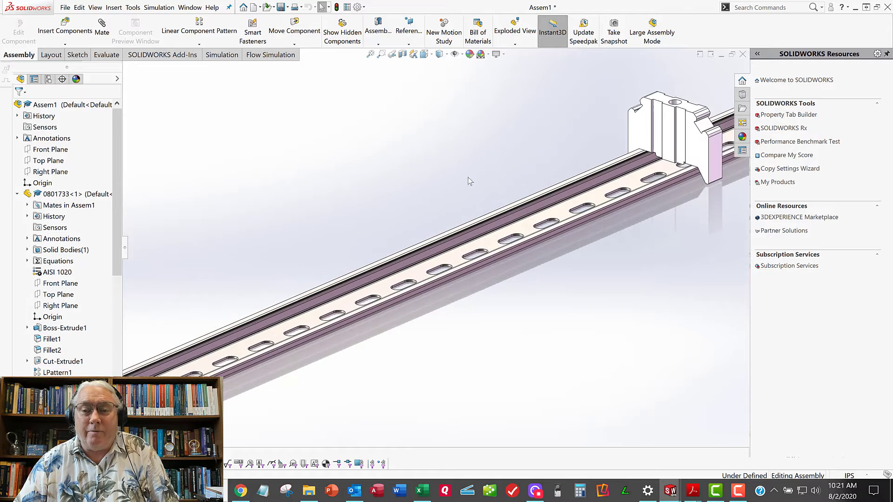
scroll(468, 178, up, 3)
scroll(660, 166, down, 2)
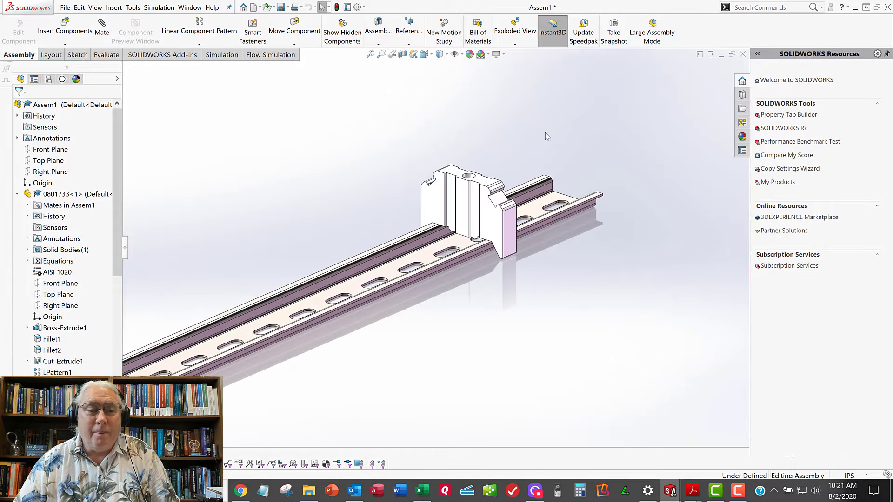
Start inserting another component and consult parts list NRG-036-00-11-PL.xlsx in Excel for the DIN rail part numbers, returning to SOLIDWORKS
click(65, 27)
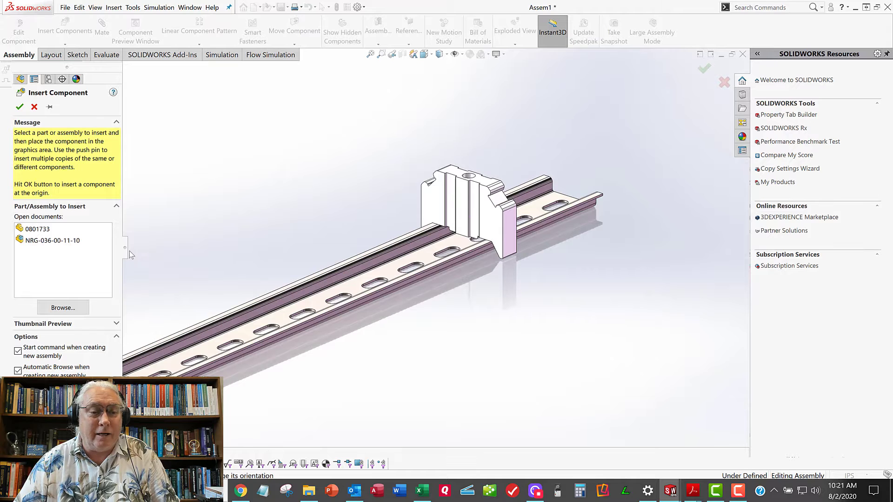
click(422, 491)
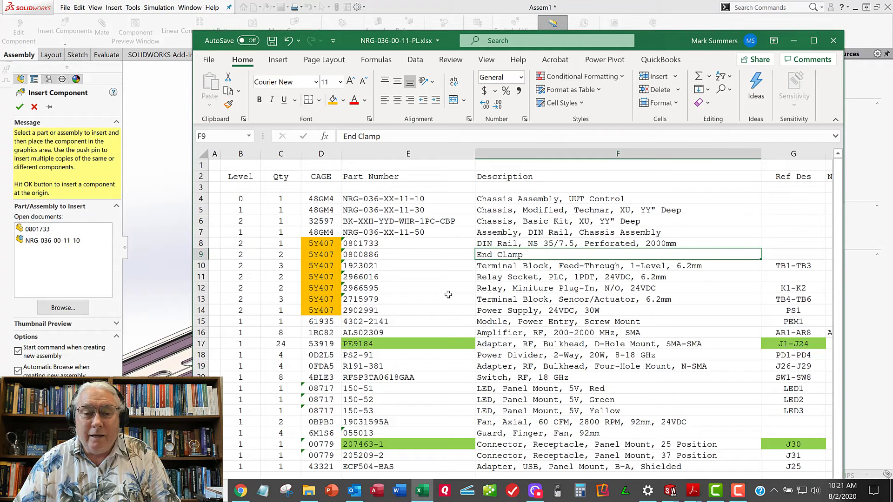
click(506, 268)
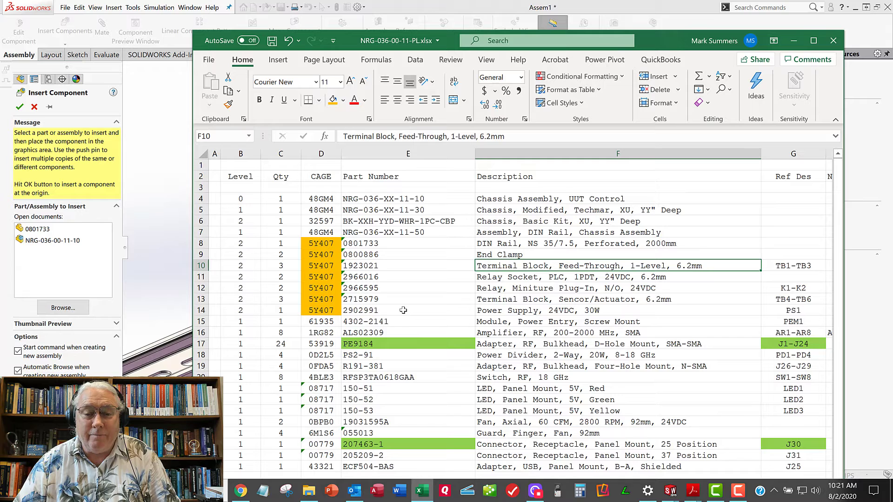
click(593, 9)
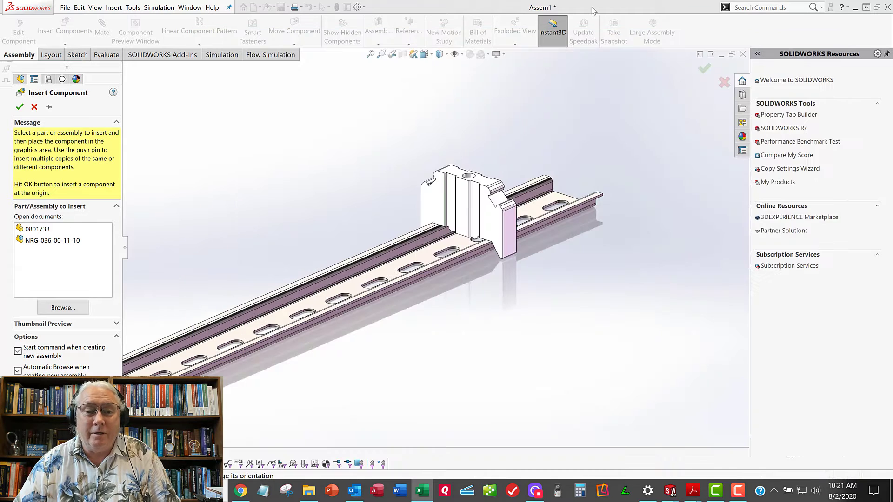
Insert power supply 2902991_UNO_PS_1AC_24DC_30W-select.sldprt above the end clamp, and collapse the rail and end clamp entries in the feature tree
click(70, 307)
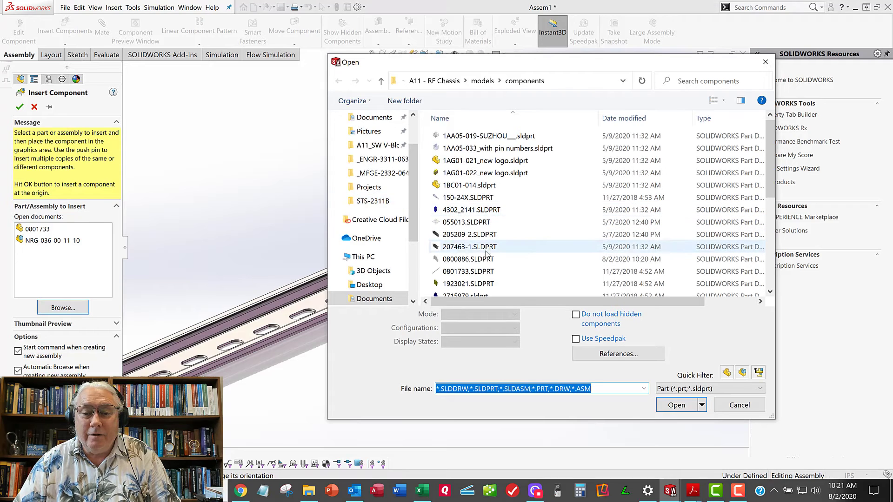
scroll(486, 254, down, 2)
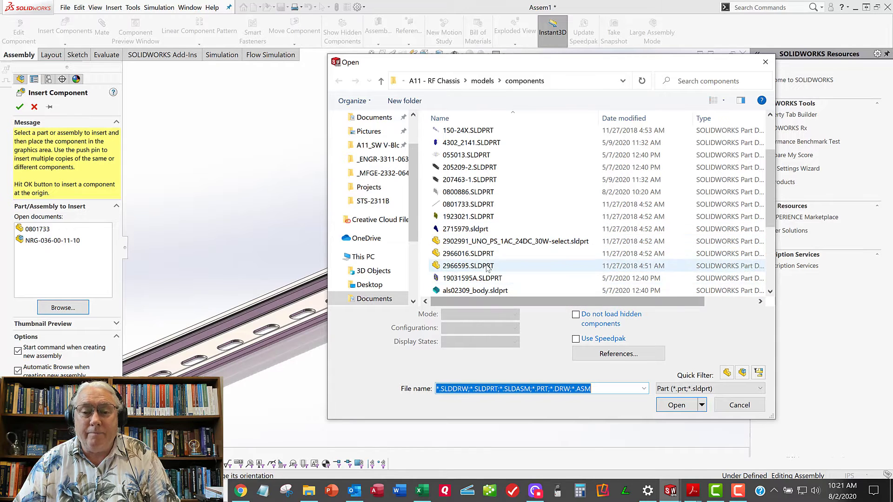
click(487, 242)
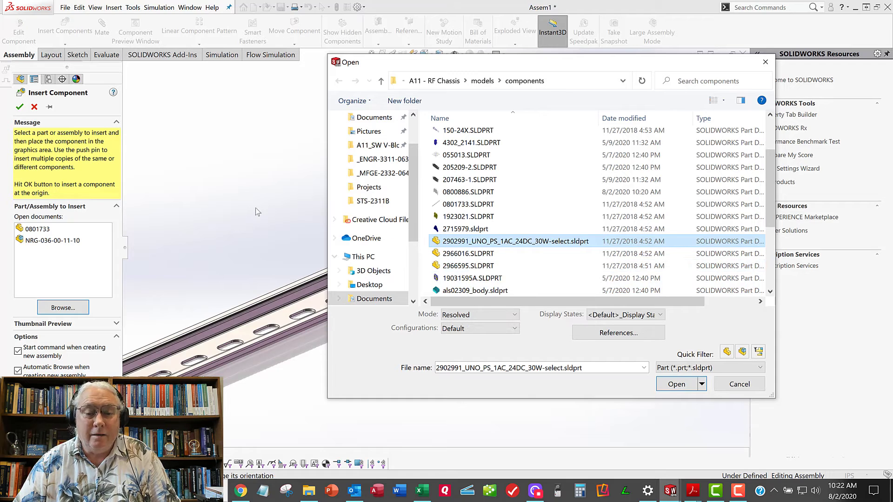
click(424, 491)
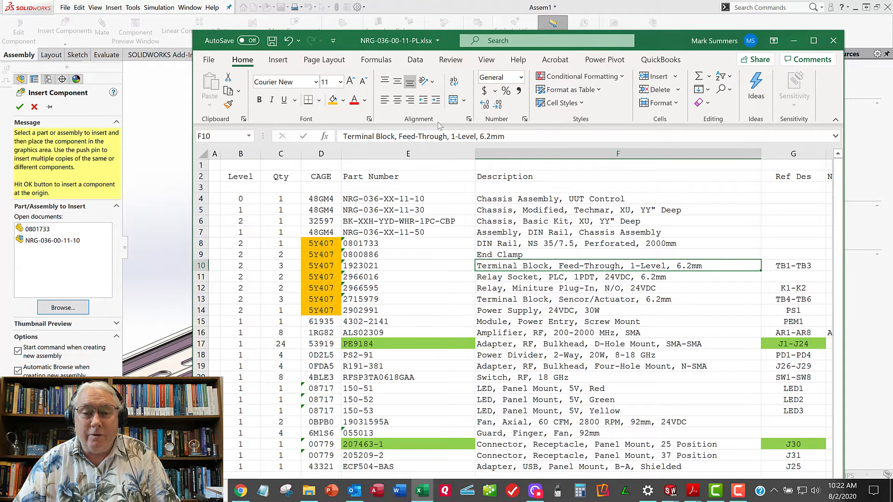
click(579, 2)
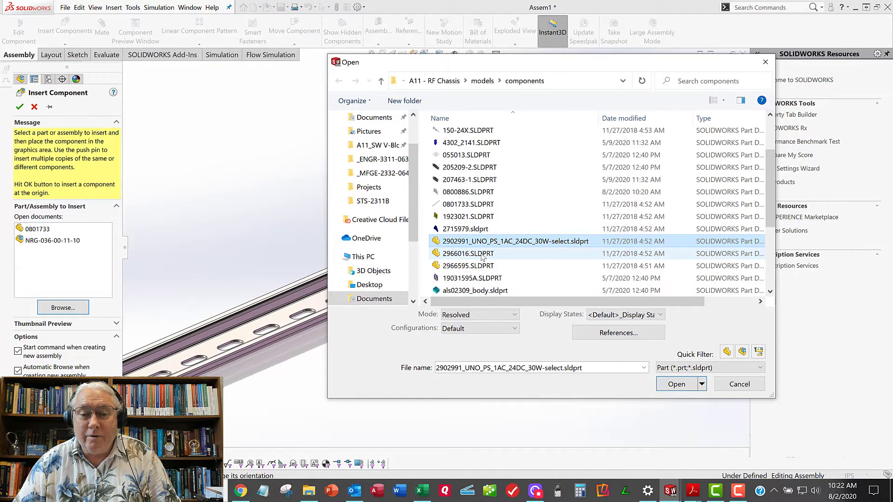
scroll(479, 272, down, 2)
scroll(482, 232, up, 2)
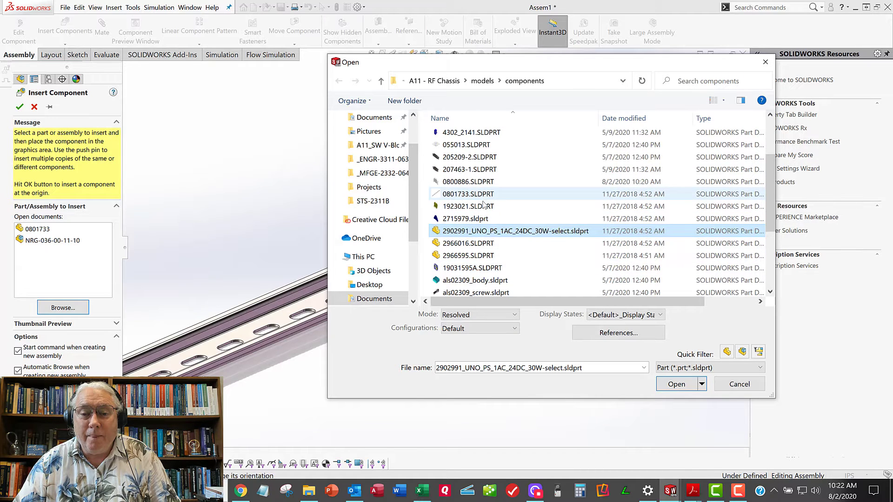
click(689, 390)
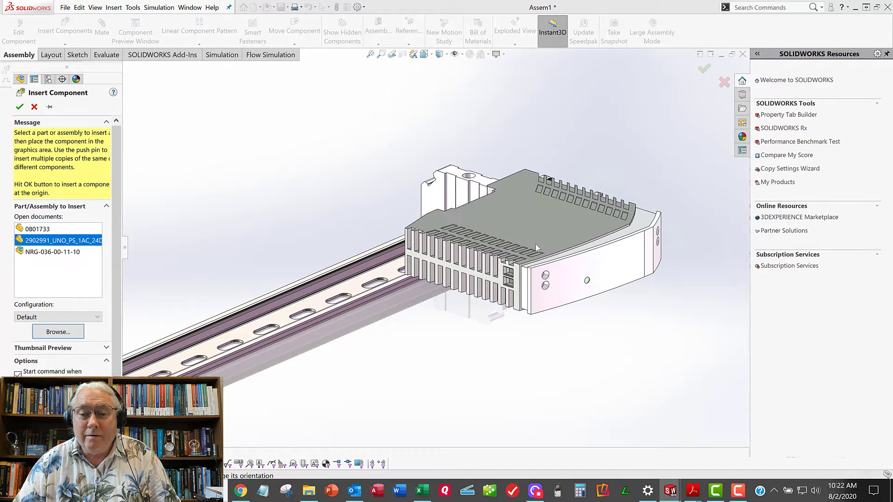
click(437, 157)
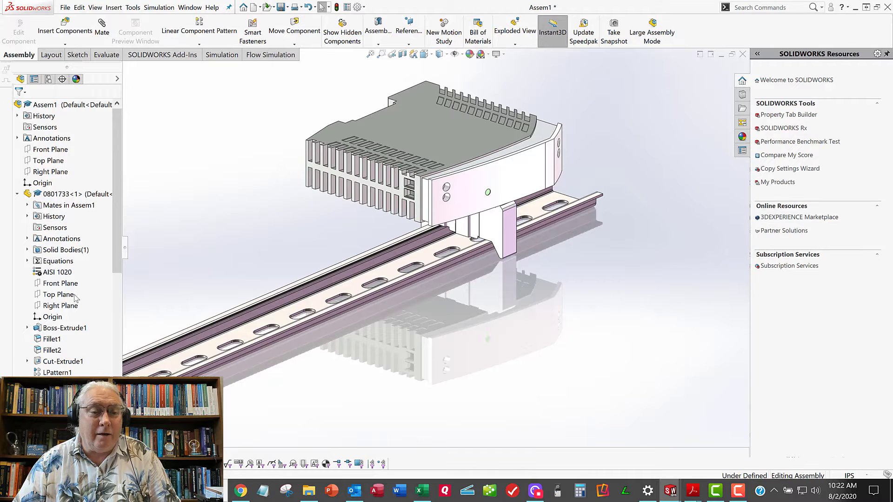
click(19, 193)
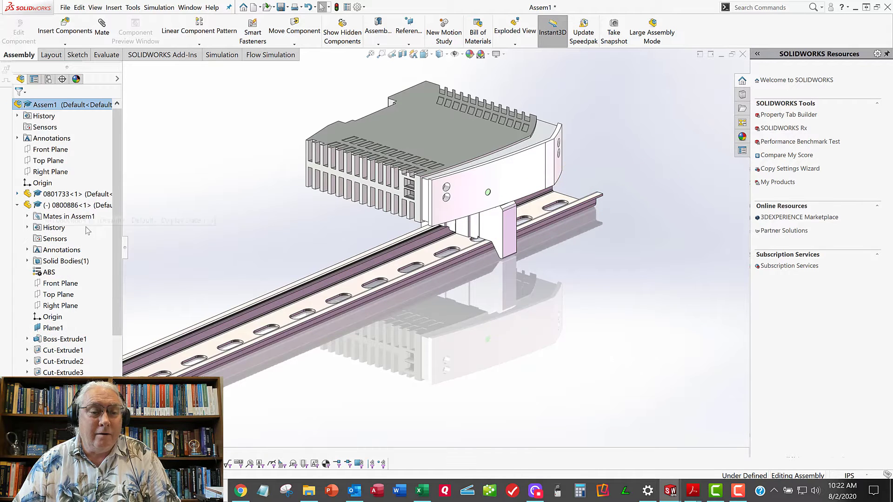
click(17, 206)
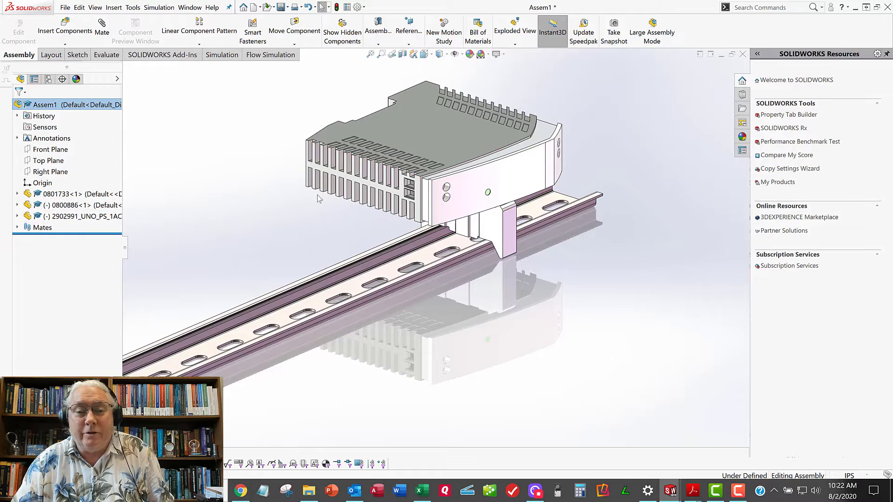
Mate the wide notch face of power supply 2902991 coincident with the flange's top face on rail 0801733
middle_drag(322, 198, 420, 284)
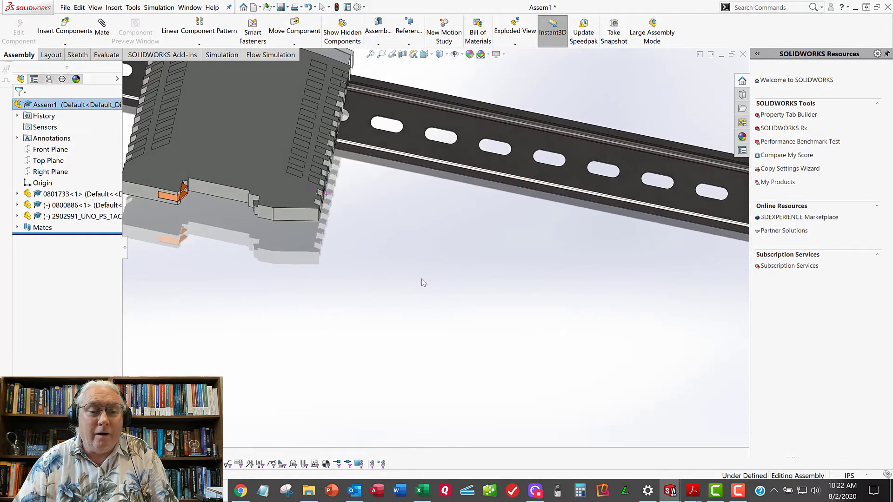
scroll(217, 196, down, 3)
middle_drag(217, 197, 263, 205)
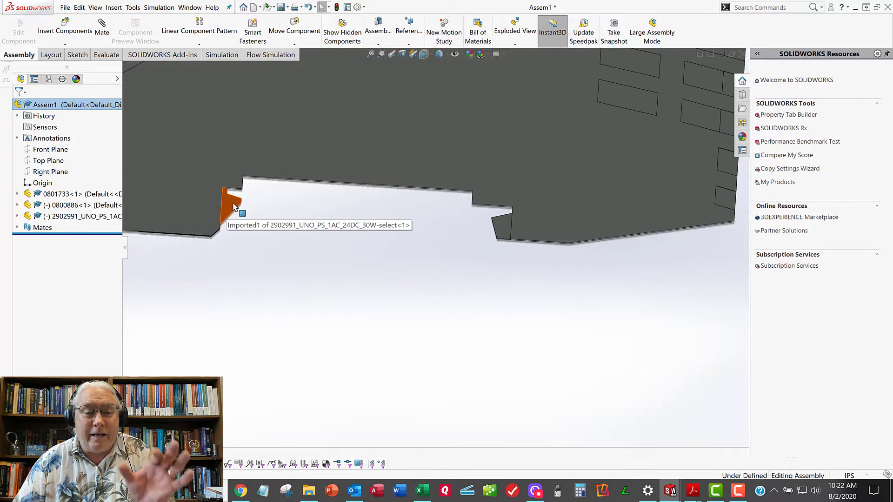
mouse_move(259, 219)
middle_down()
mouse_move(261, 212)
mouse_move(263, 223)
middle_up()
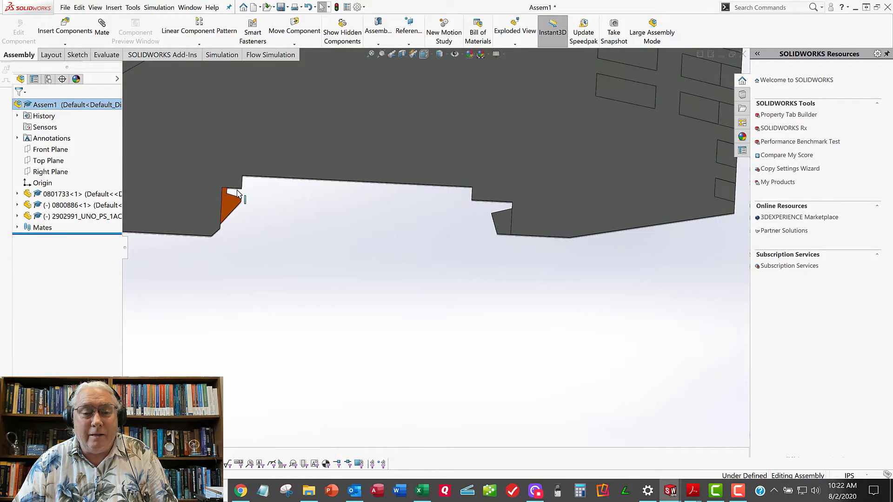
scroll(228, 195, down, 3)
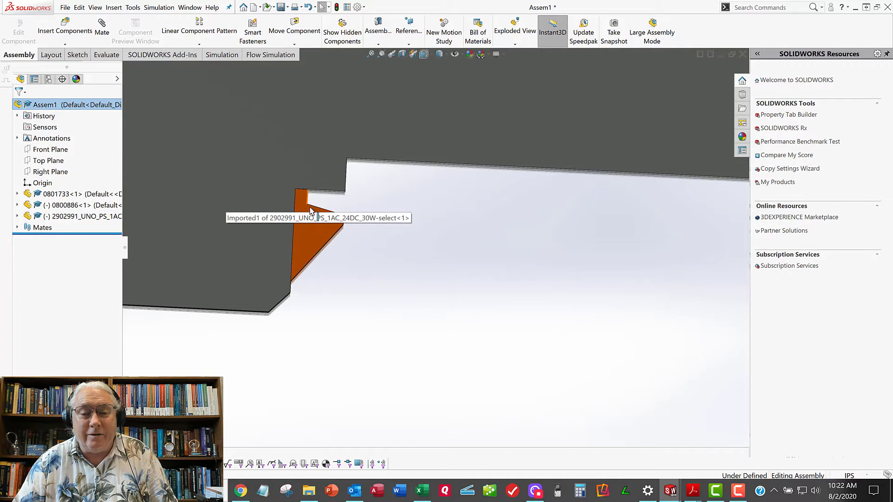
middle_drag(311, 211, 515, 239)
click(499, 242)
scroll(441, 287, up, 8)
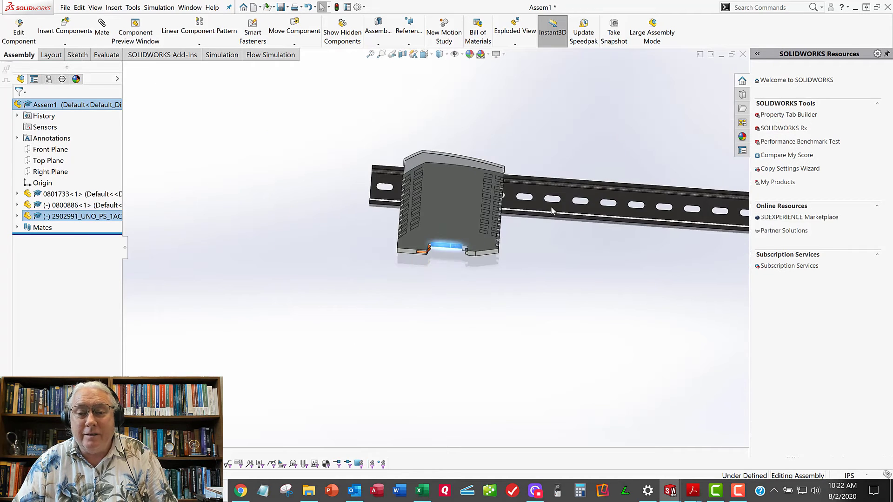
middle_drag(600, 212, 702, 219)
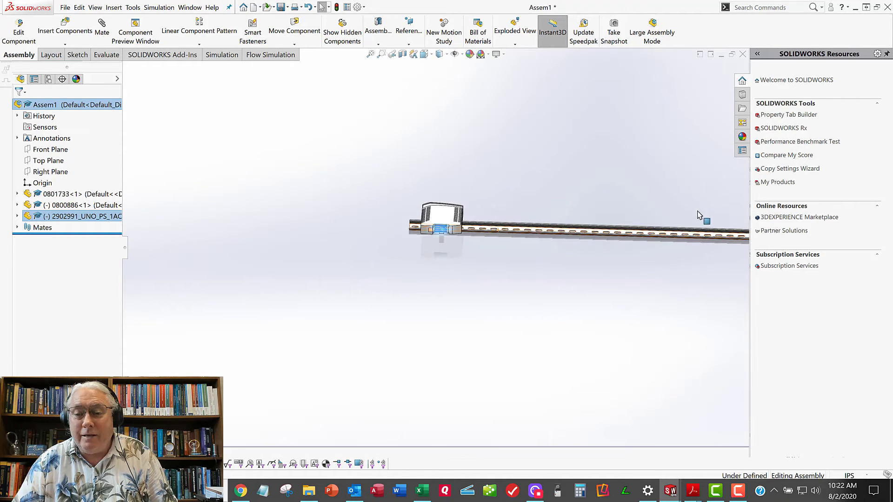
scroll(674, 243, down, 6)
scroll(642, 221, down, 4)
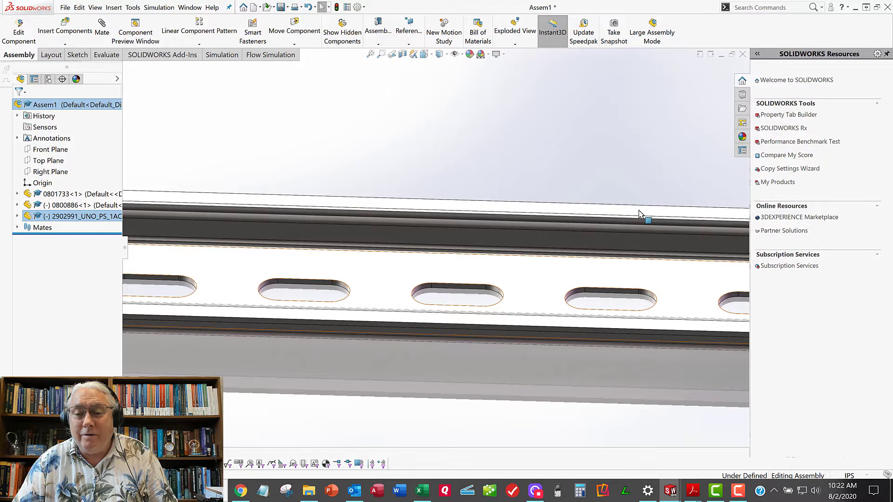
ctrl+click(642, 216)
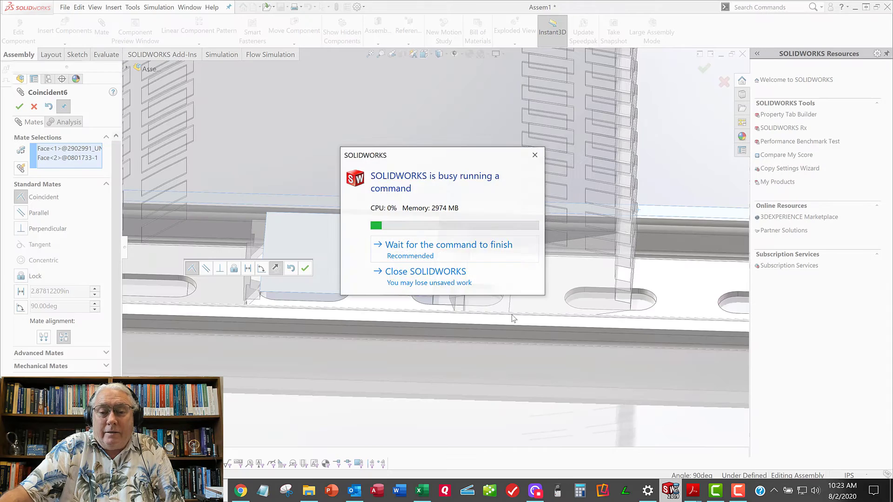
click(431, 246)
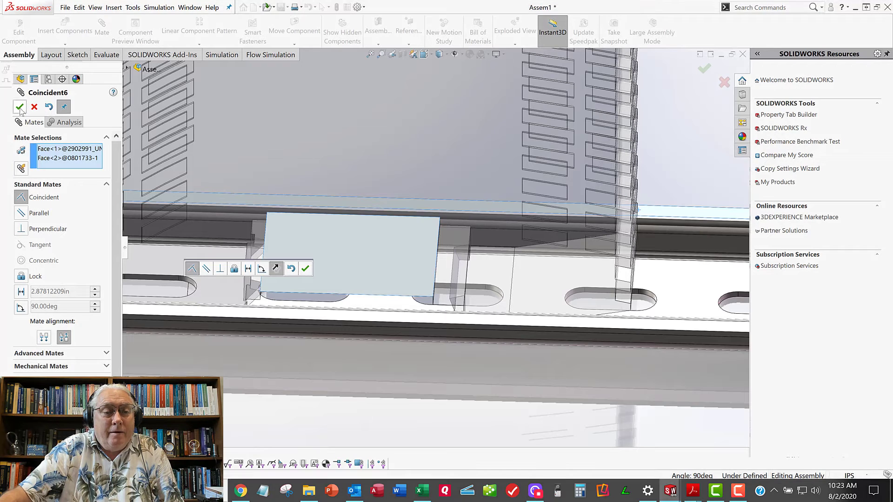
click(20, 107)
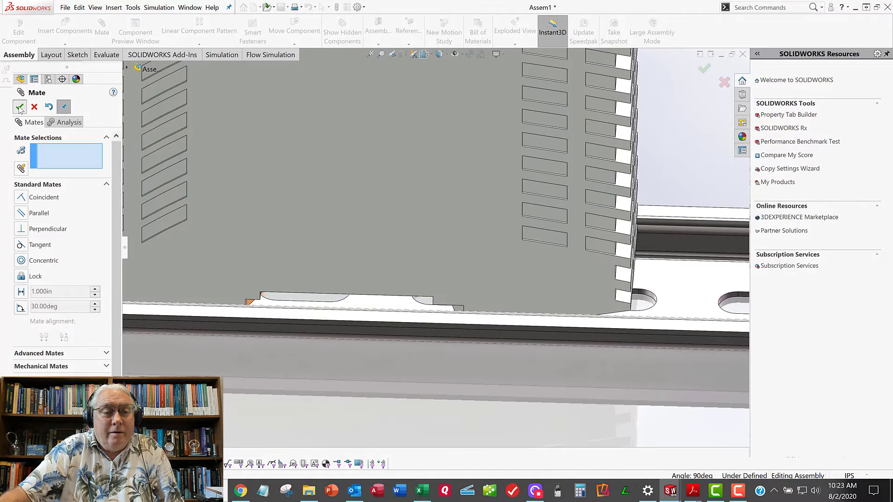
click(20, 107)
View the assembly along the rail and move power supply 2902991 sideways, clear of the end clamp
key(space)
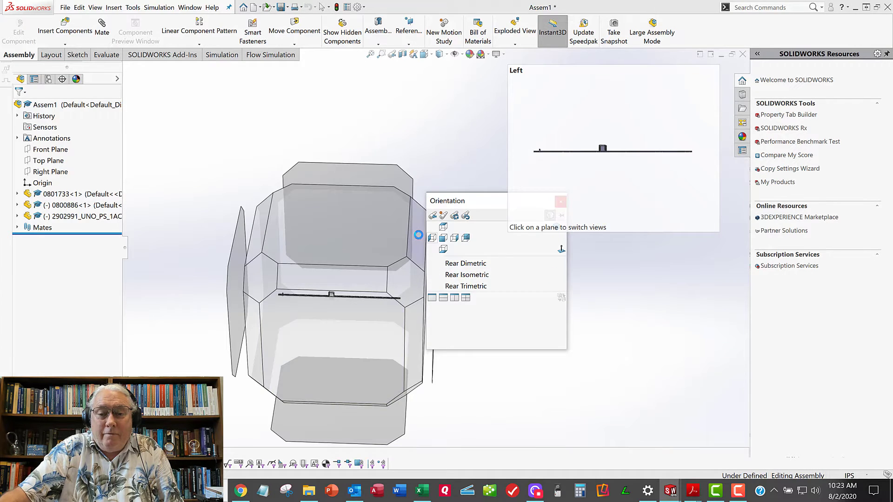
click(466, 238)
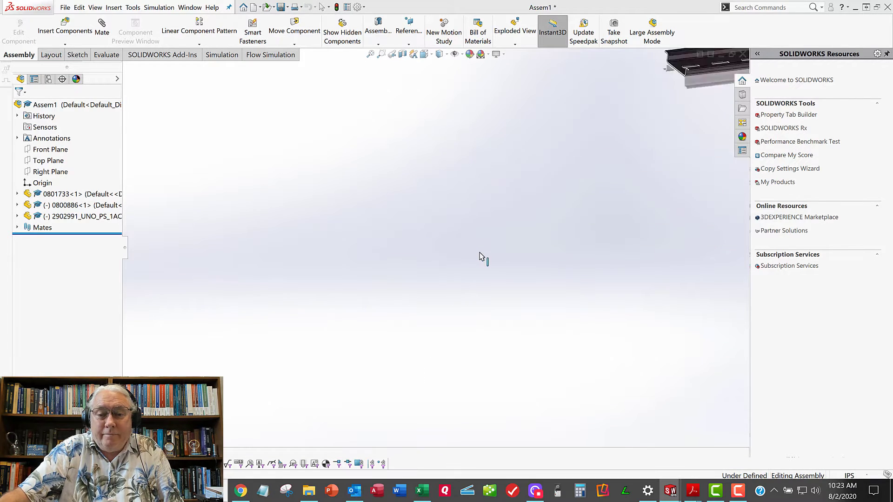
drag(404, 238, 240, 232)
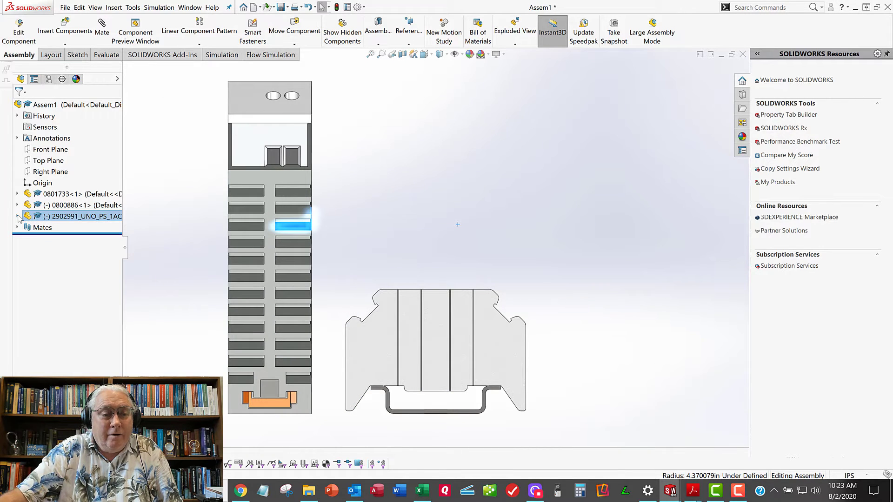
Examine which faces the power supply's coincident mate with rail 0801733 joins
click(18, 217)
double_click(68, 228)
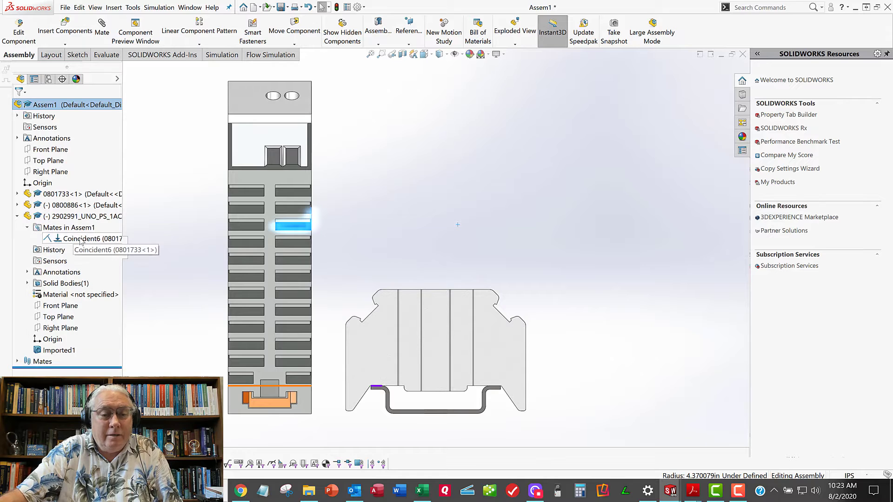
click(80, 239)
scroll(442, 239, up, 5)
middle_drag(441, 238, 400, 270)
scroll(266, 225, down, 3)
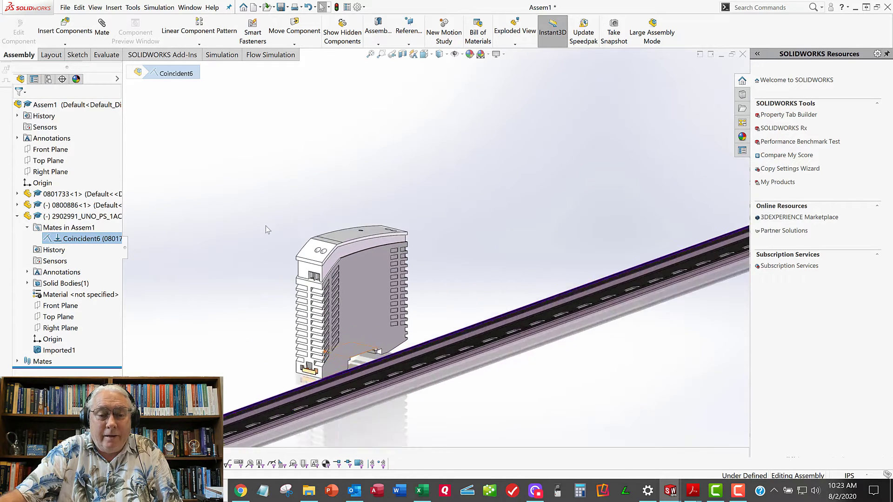
click(244, 222)
Mate the large side face of power supply 2902991 coincident with the facing side of end clamp 0800886
scroll(396, 316, up, 2)
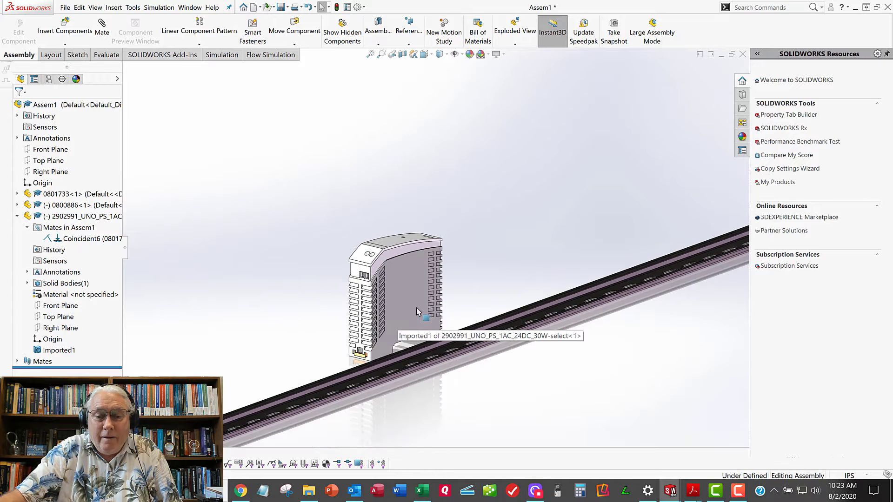
middle_drag(445, 295, 365, 264)
click(407, 299)
scroll(407, 300, up, 3)
scroll(594, 176, down, 5)
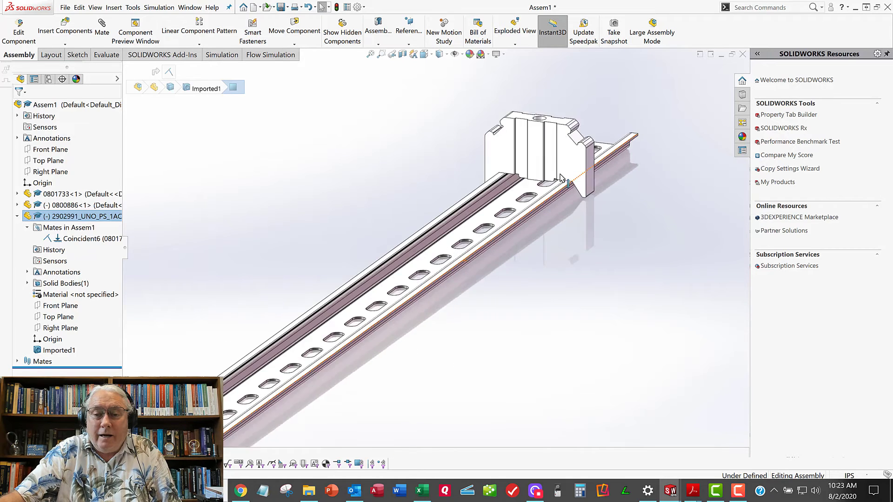
click(552, 150)
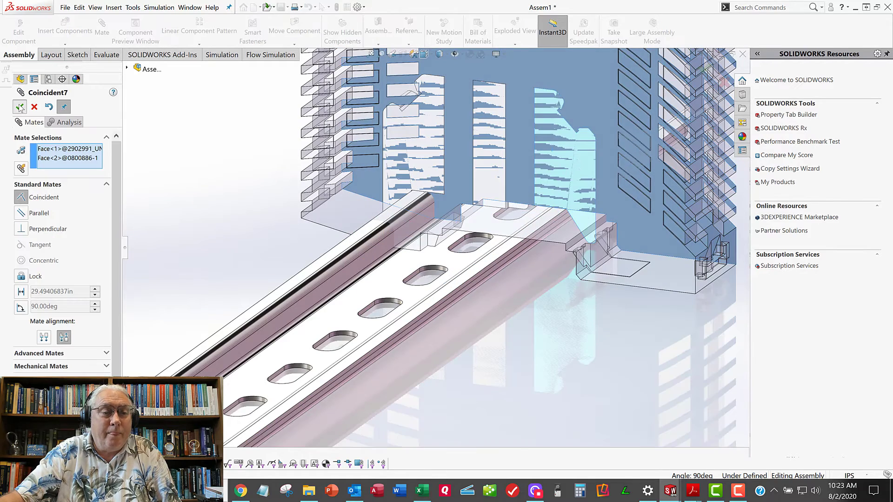
click(20, 107)
click(20, 107)
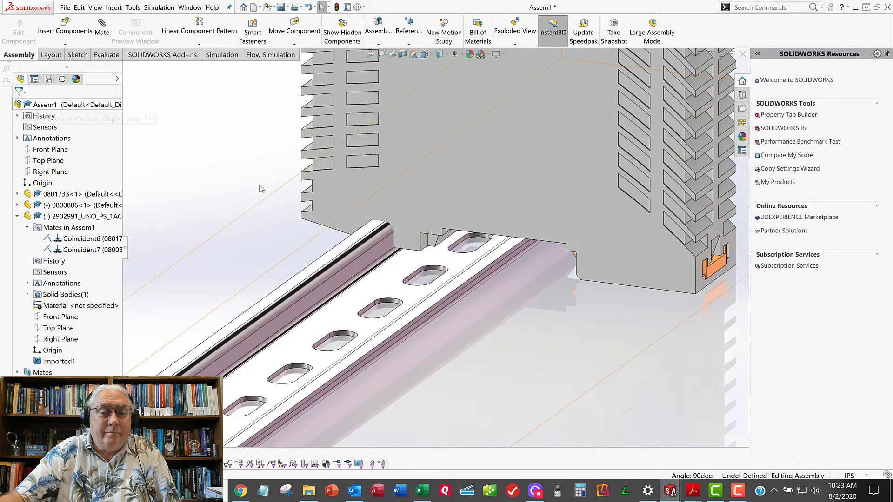
scroll(495, 164, up, 5)
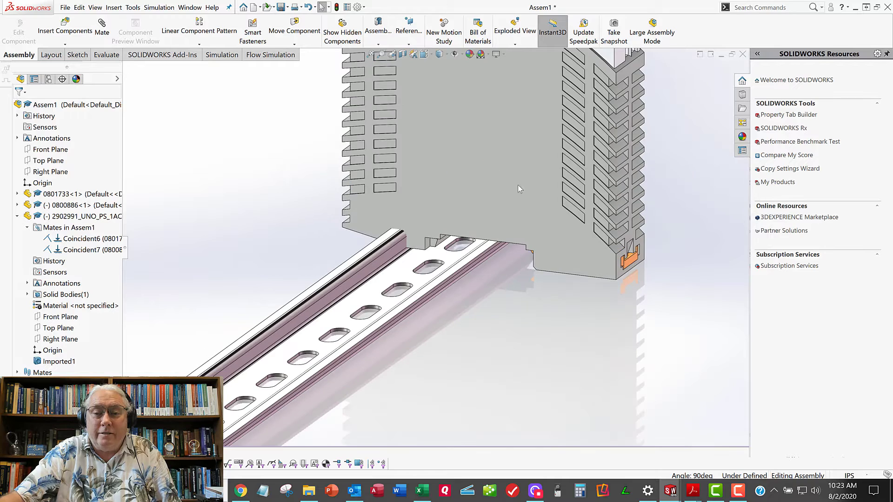
middle_drag(517, 183, 486, 183)
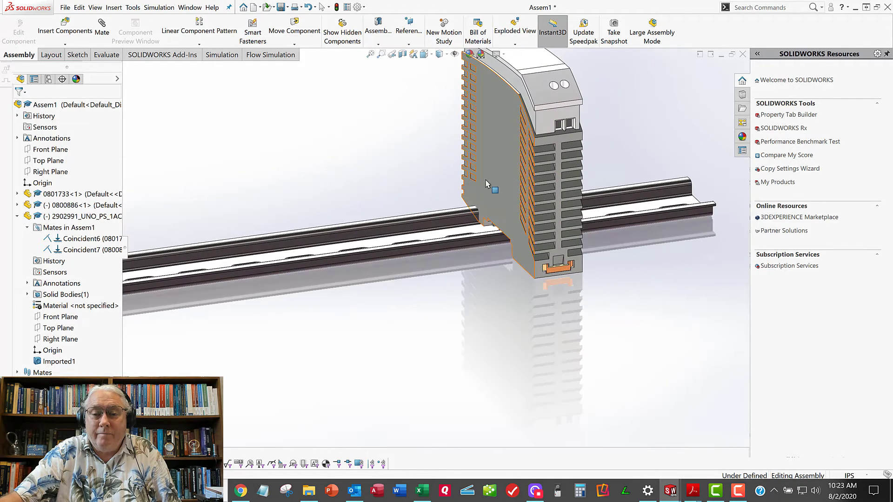
View the assembly along the rail and slide power supply 2902991 sideways across rail 0801733
drag(480, 155, 343, 155)
key(space)
click(467, 236)
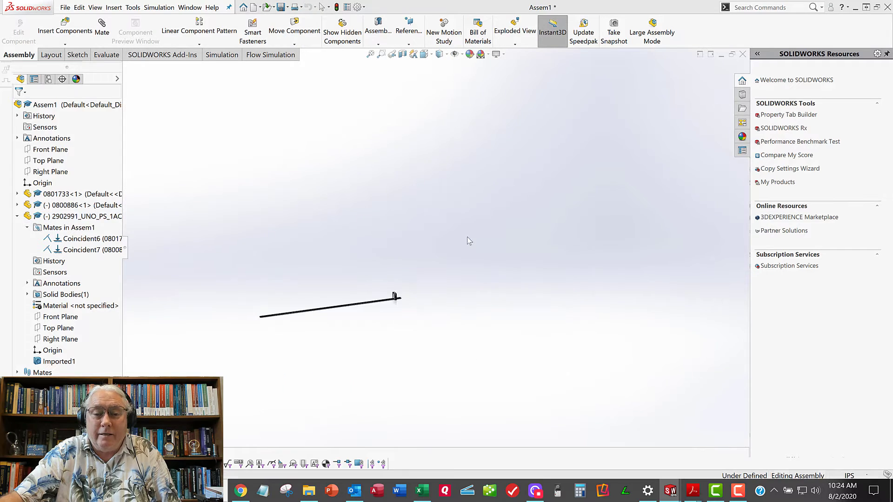
scroll(445, 203, down, 3)
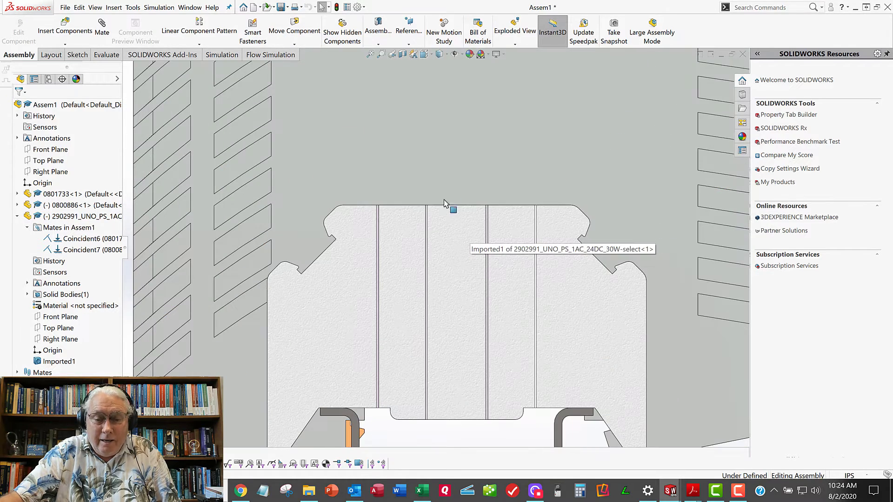
drag(462, 167, 300, 168)
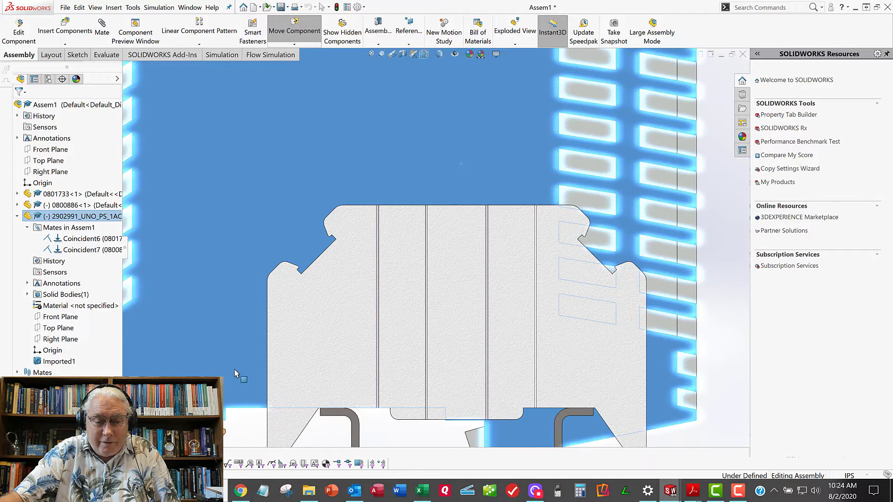
key(Escape)
drag(222, 344, 273, 349)
click(247, 425)
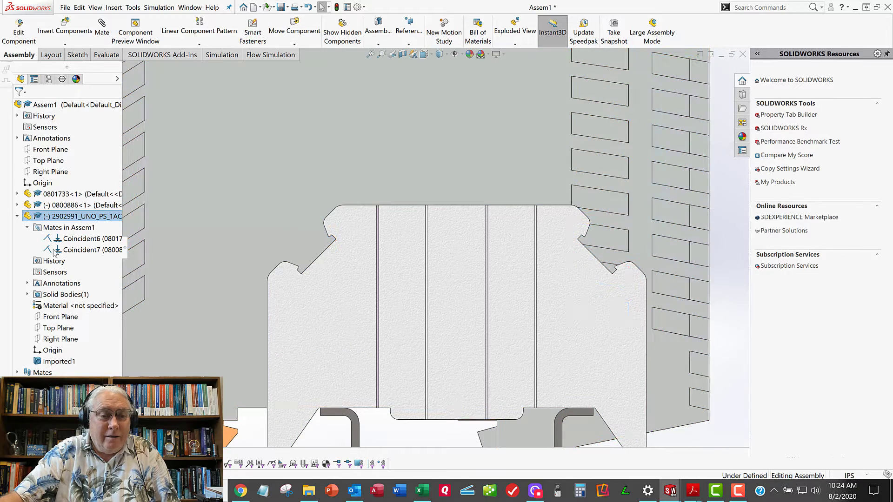
Edit the coincident mate between rail 0801733 and power supply 2902991, replacing the power supply face with the lower notch ledge beside its orange latch
click(76, 251)
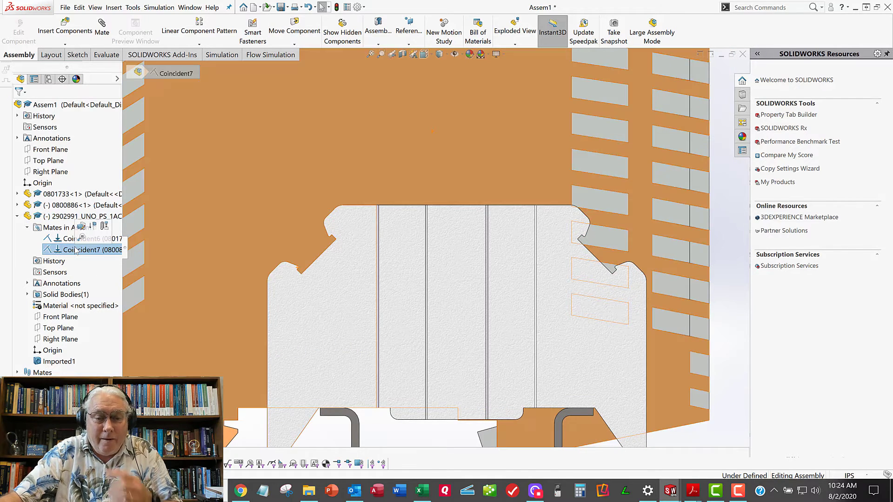
right_click(72, 240)
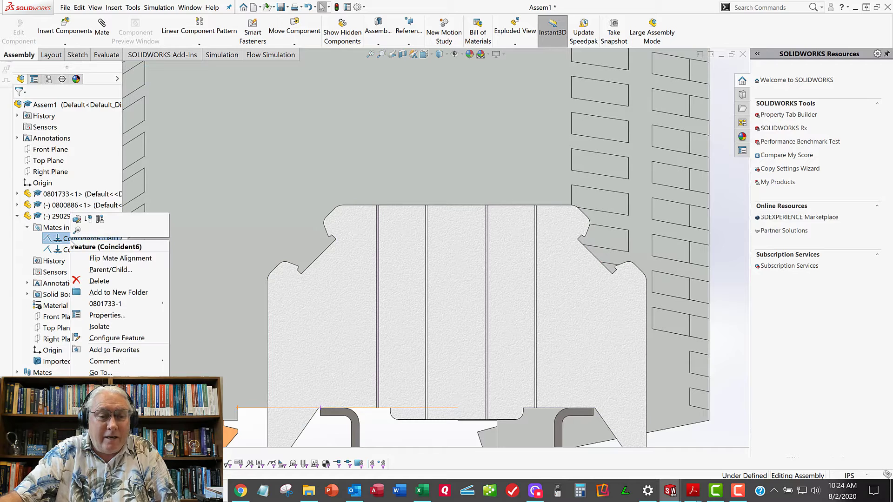
click(76, 223)
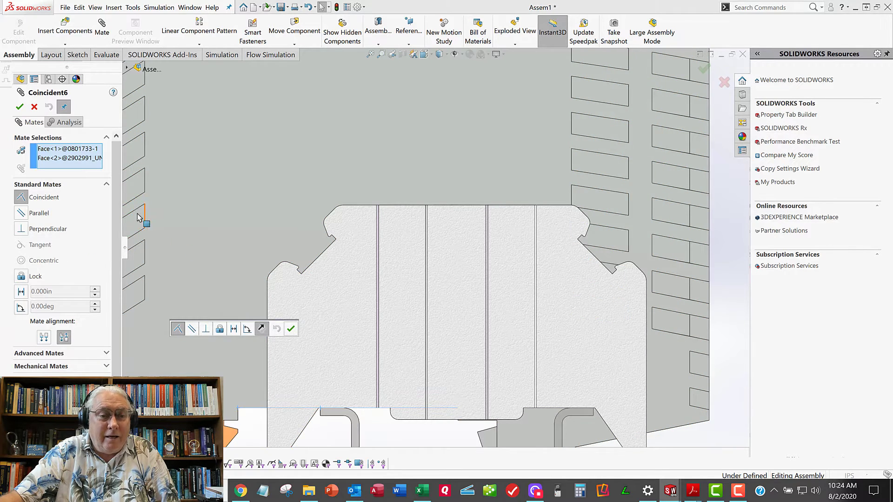
right_click(83, 160)
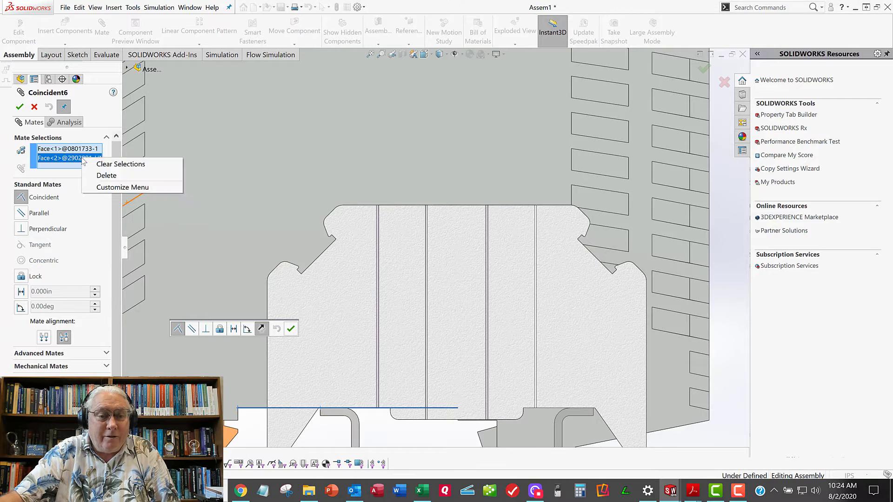
click(100, 176)
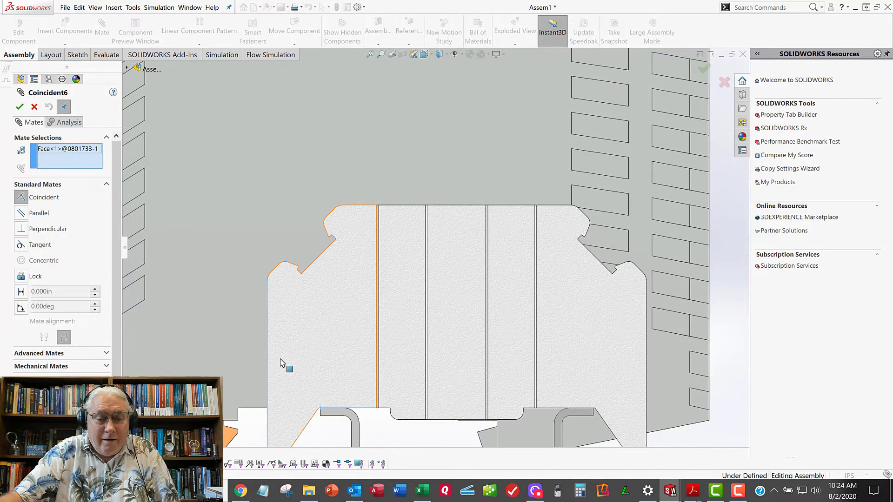
scroll(285, 364, down, 5)
scroll(242, 439, down, 2)
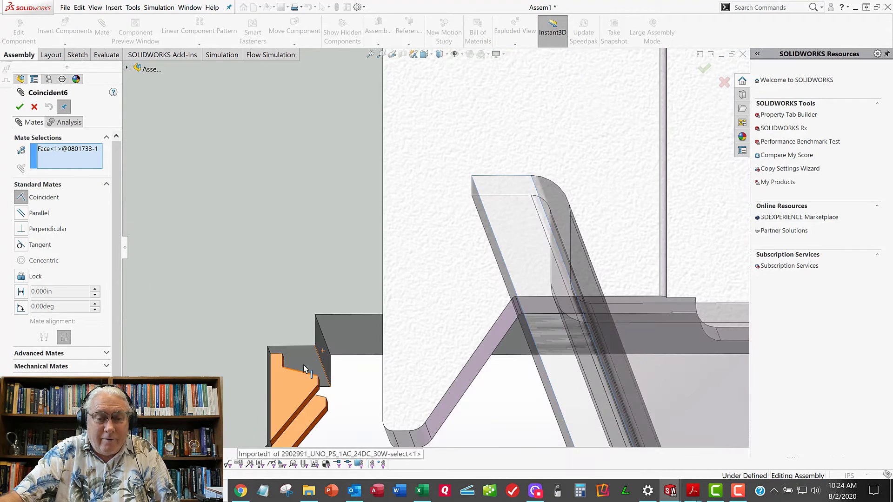
click(302, 364)
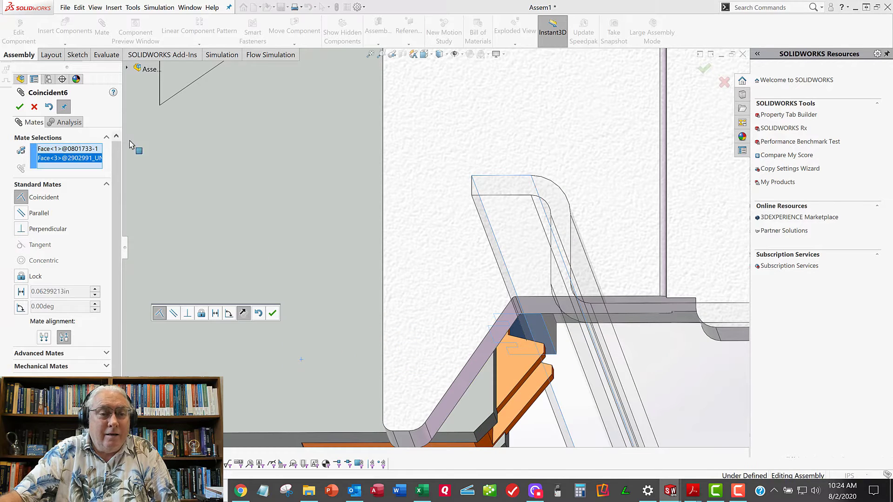
click(19, 108)
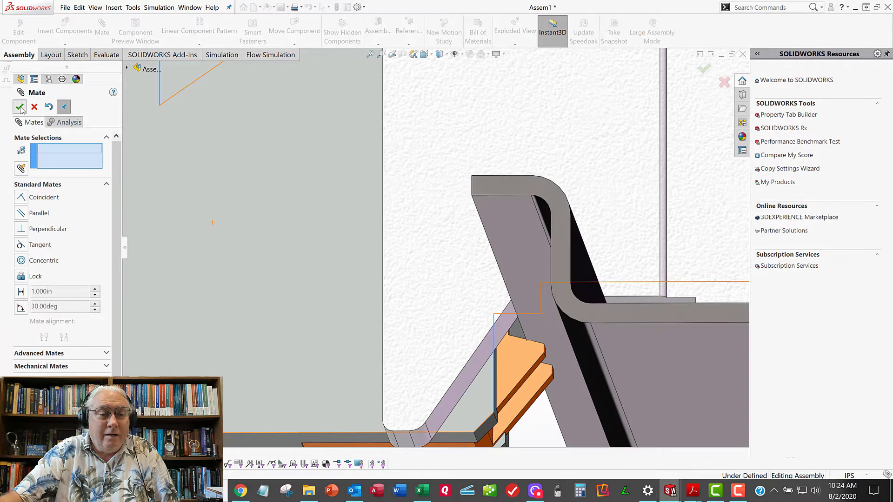
click(20, 108)
View the assembly along the rail and shift power supply 2902991 sideways until its orange latch lies close to the rail flange's edge
click(306, 177)
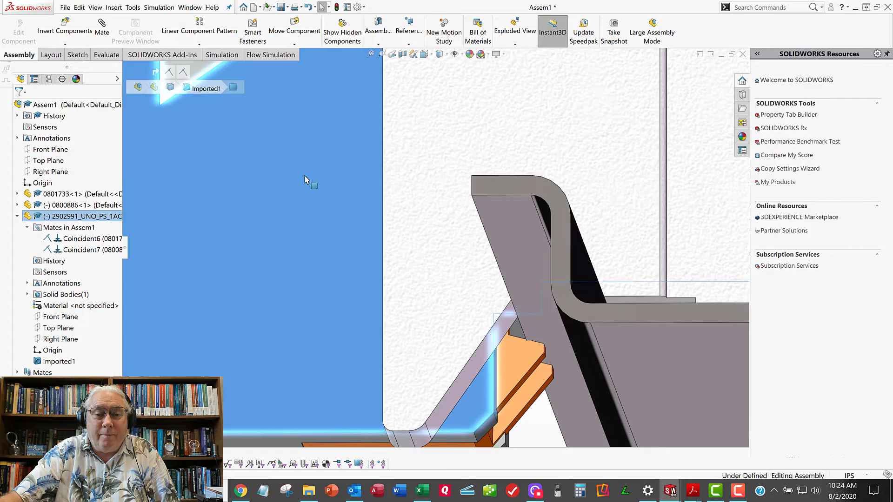
key(space)
click(466, 238)
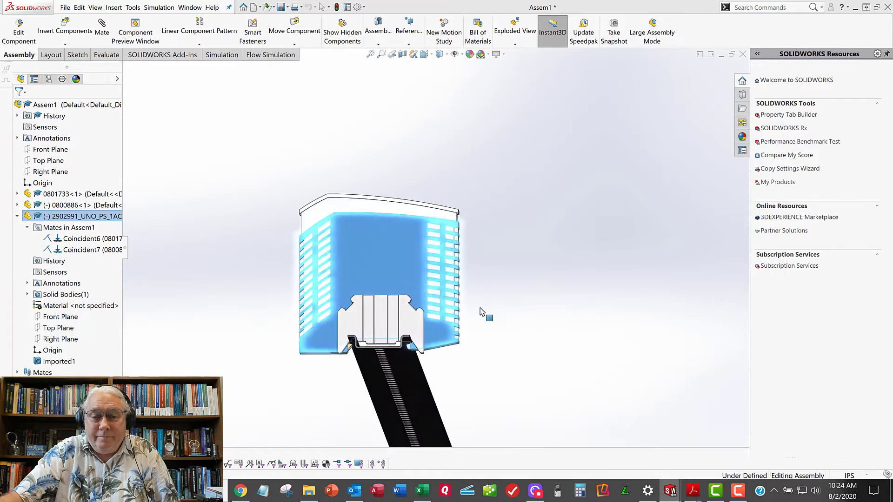
click(552, 416)
scroll(430, 417, down, 3)
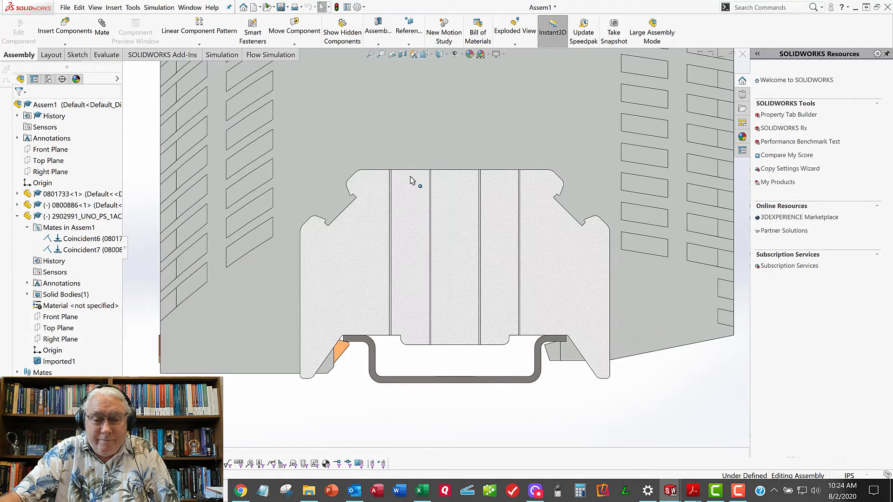
click(418, 130)
drag(338, 139, 391, 167)
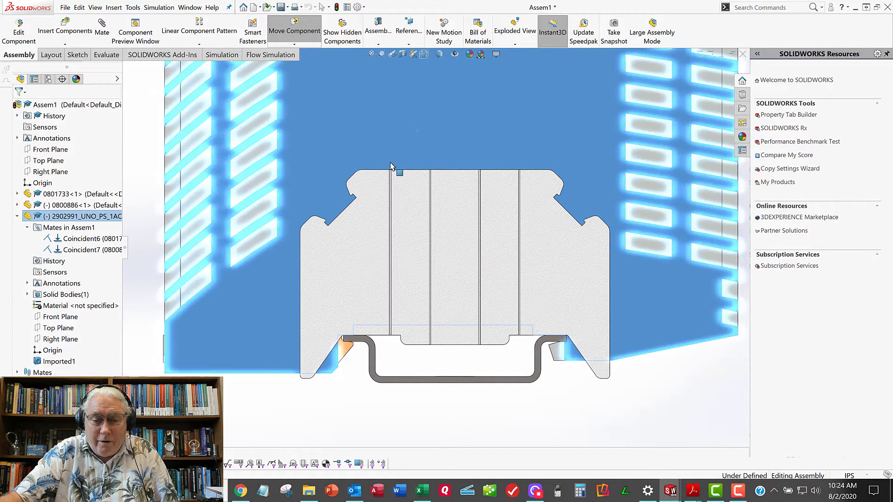
Mate the narrow vertical face of the power supply's notch above the orange latch coincident with the outer edge face of the rail flange
scroll(350, 341, down, 6)
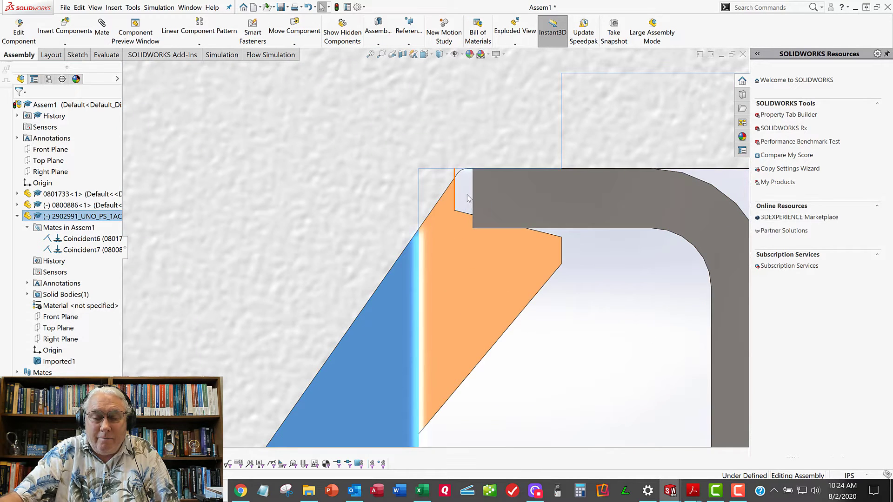
middle_drag(473, 231, 477, 229)
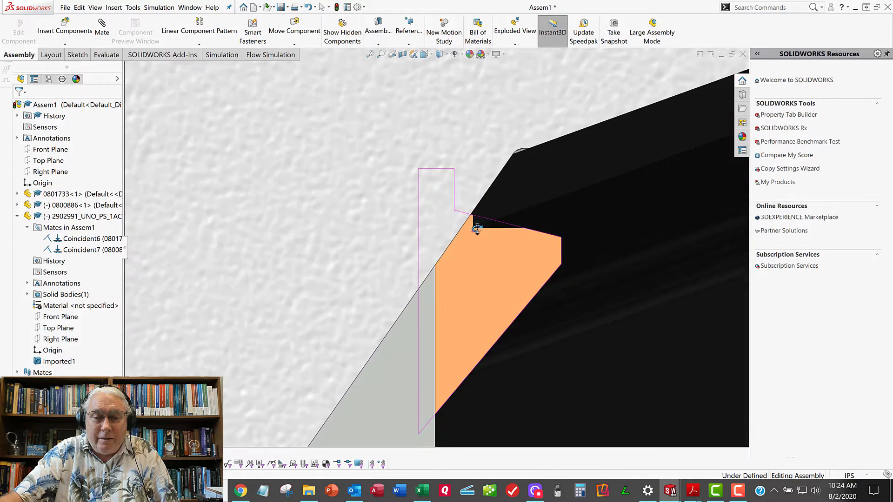
scroll(470, 237, up, 8)
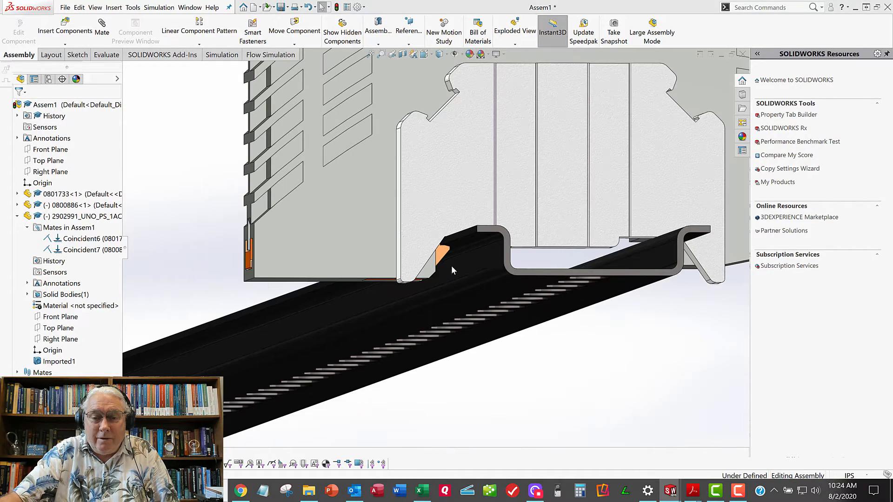
middle_drag(406, 277, 405, 260)
scroll(444, 261, down, 5)
scroll(444, 262, down, 10)
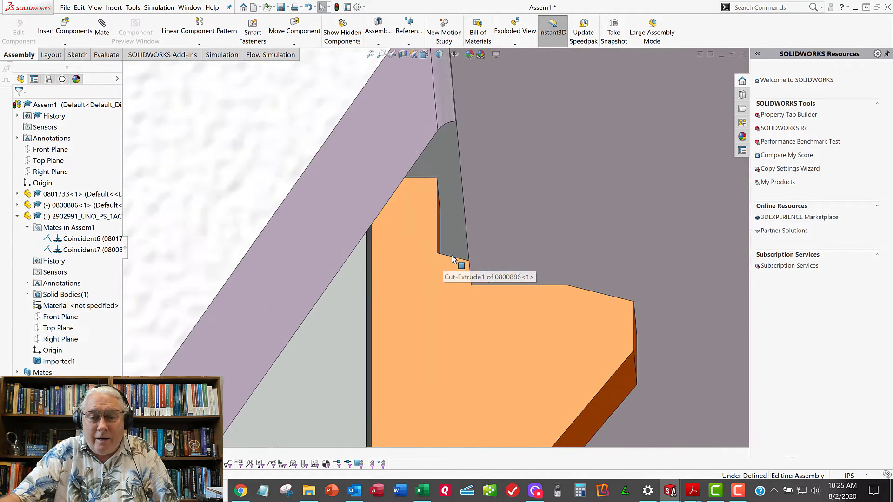
click(387, 222)
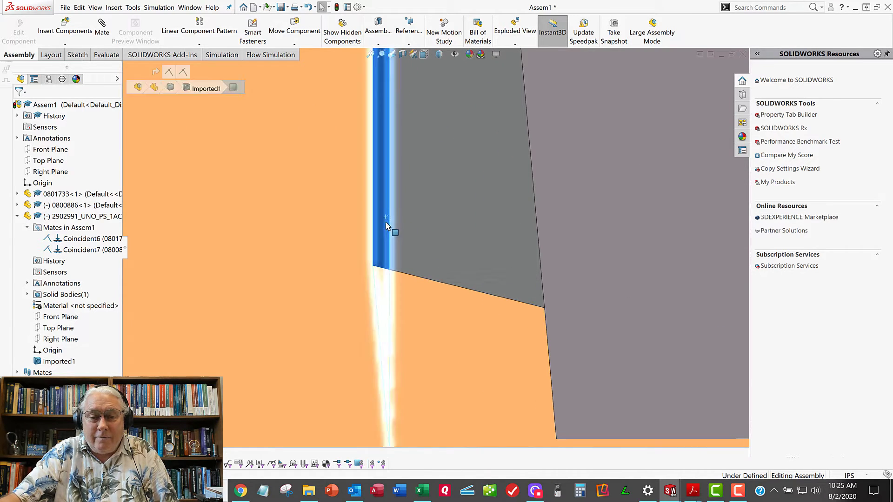
scroll(435, 285, up, 5)
middle_drag(480, 250, 483, 250)
click(468, 169)
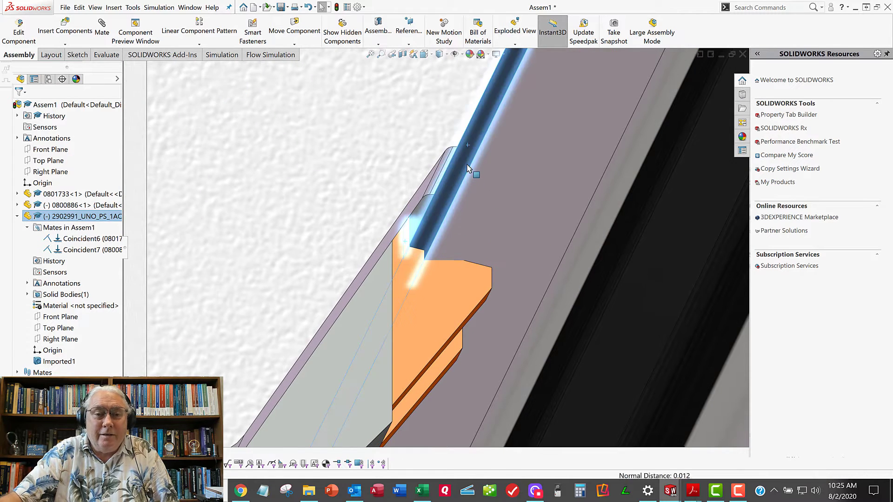
click(102, 32)
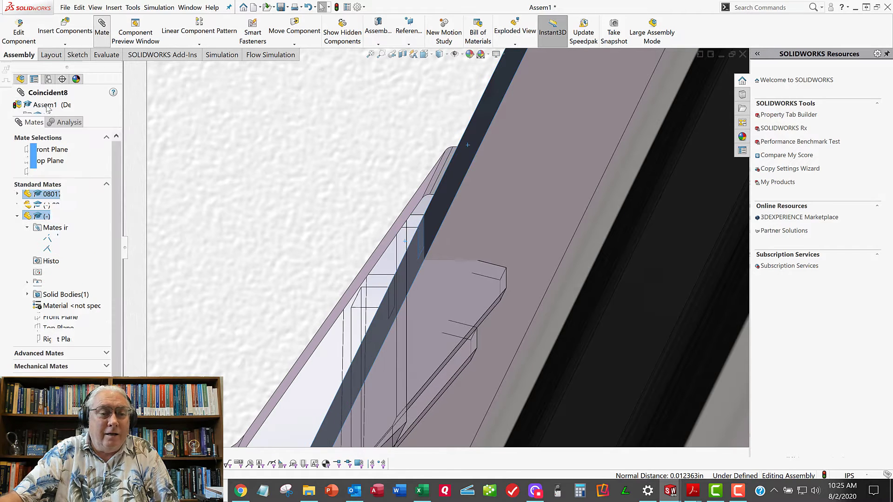
click(20, 108)
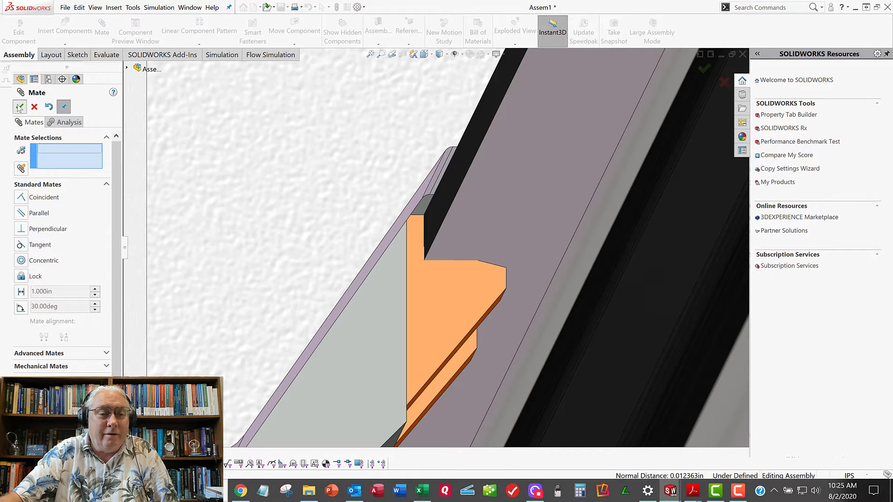
click(20, 108)
Inspect the power supply's seating on the rail from the end and check the Excel parts list NRG-036-00-11-PL for the next component
key(space)
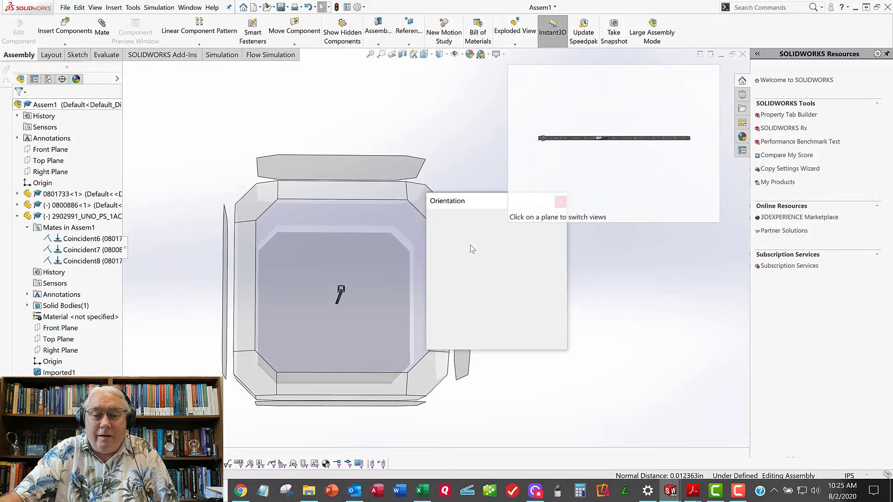
click(465, 240)
scroll(630, 298, down, 8)
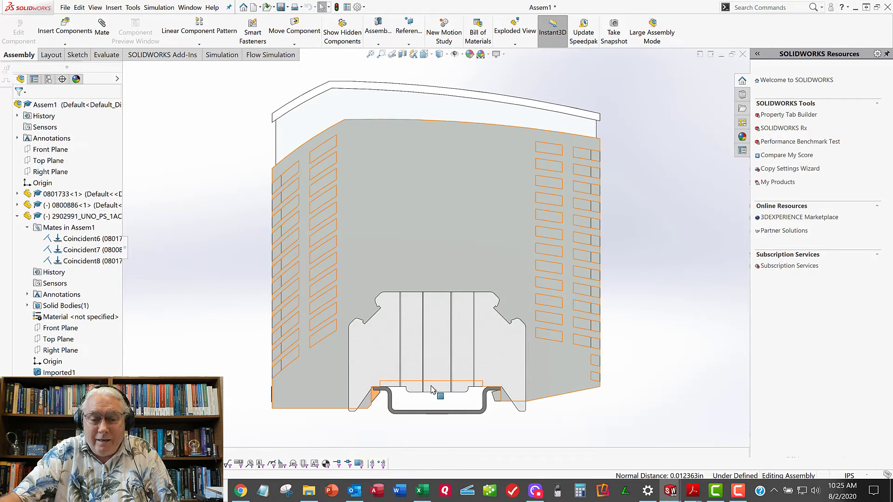
scroll(691, 267, down, 3)
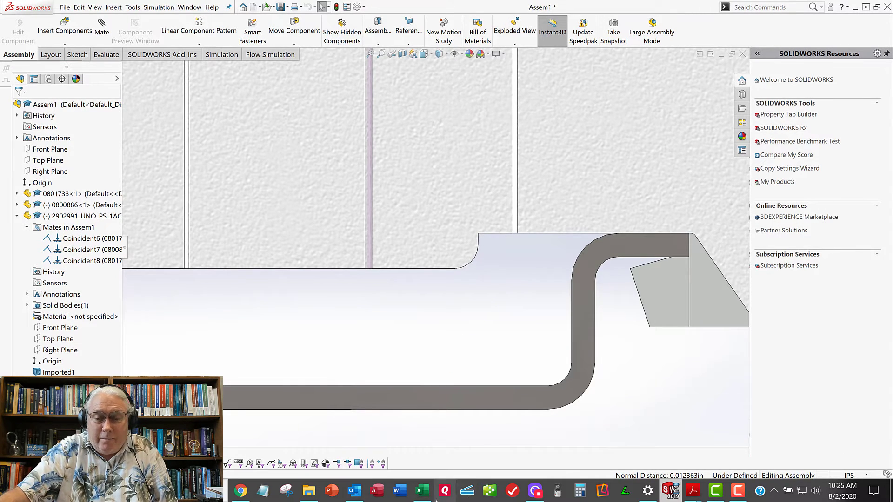
click(422, 490)
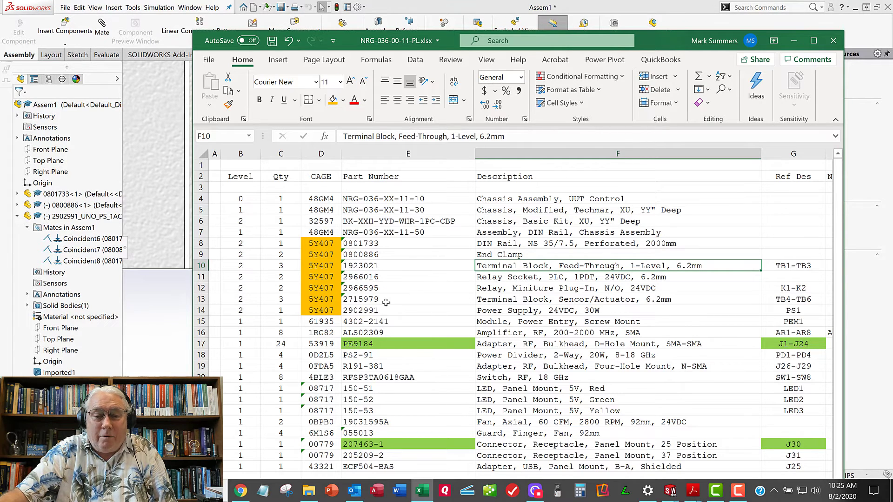
click(500, 19)
Show the assembly in isometric view and insert terminal block 2715979 from the components folder, placing it near the power supply on the rail
key(space)
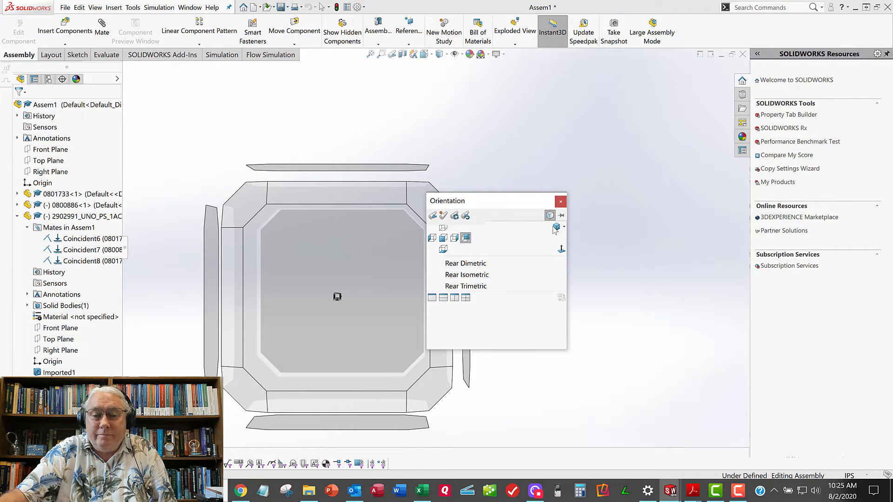
click(557, 228)
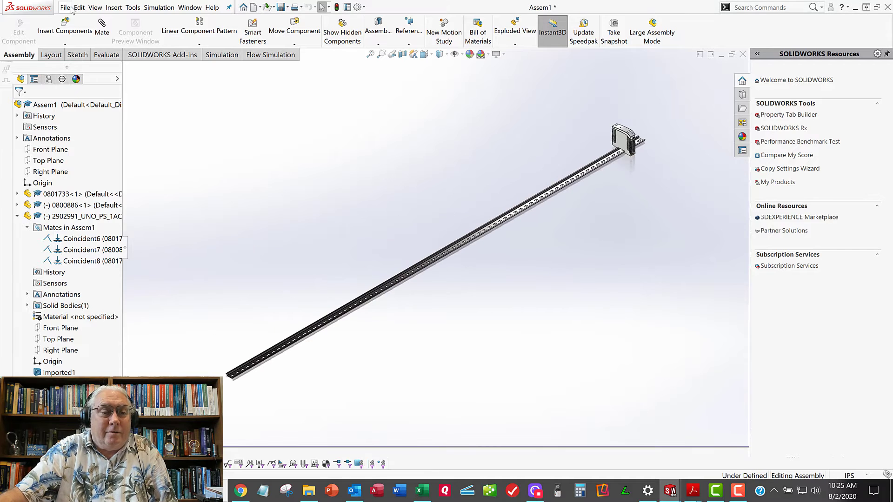
click(64, 25)
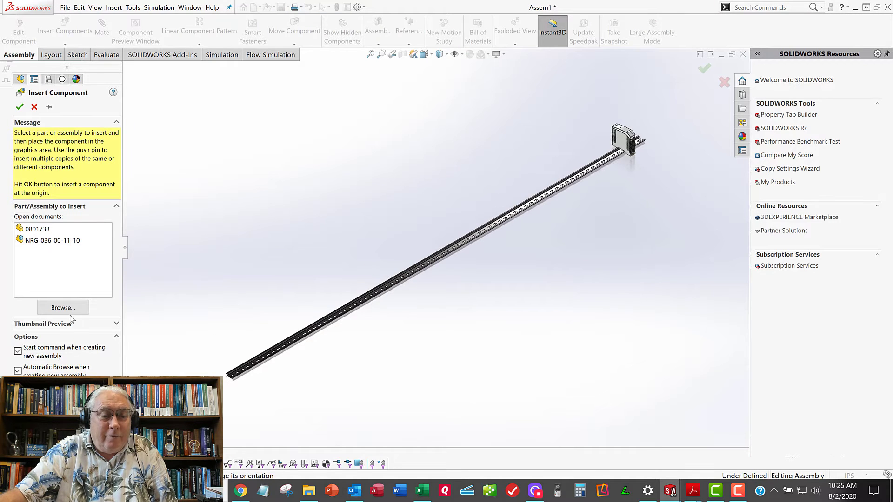
click(65, 308)
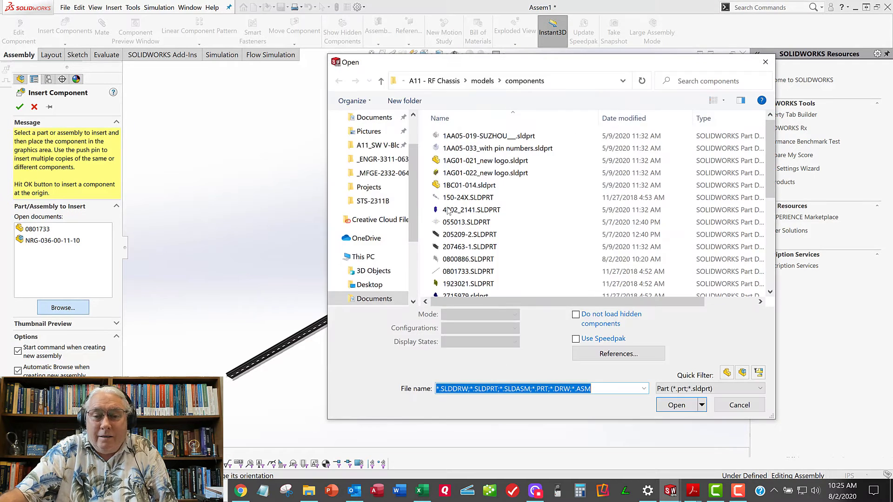
scroll(477, 224, down, 2)
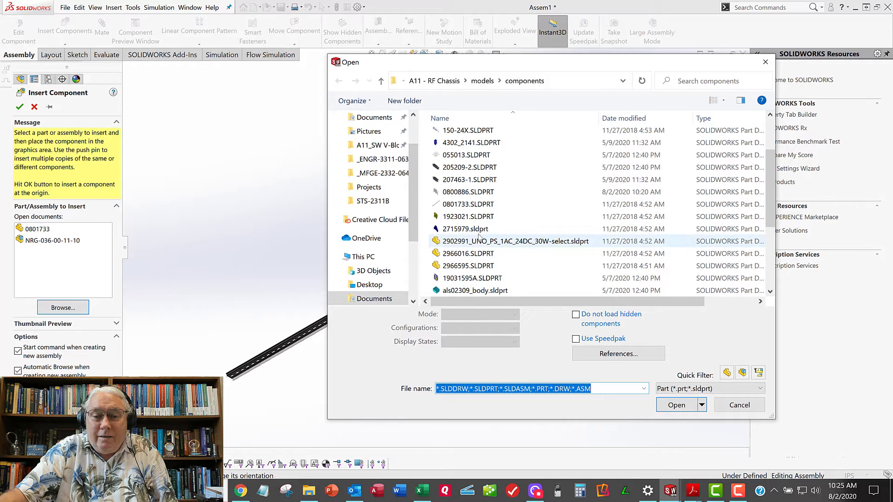
click(465, 229)
click(677, 404)
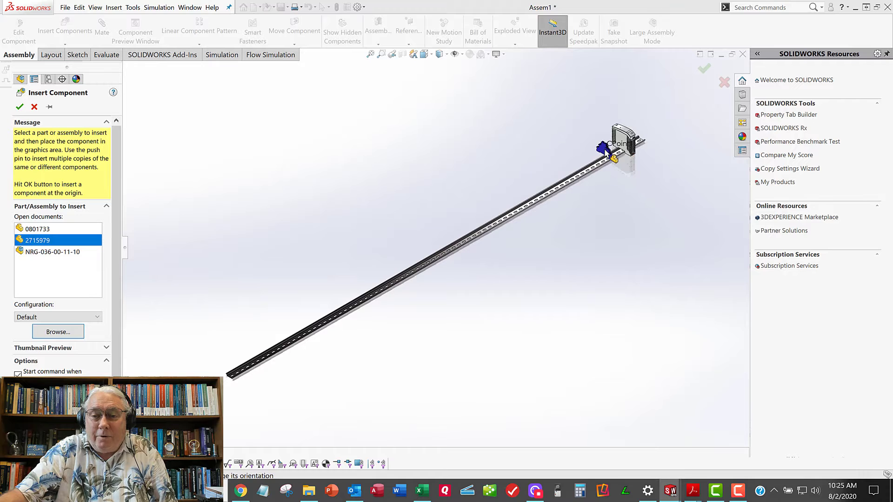
click(609, 163)
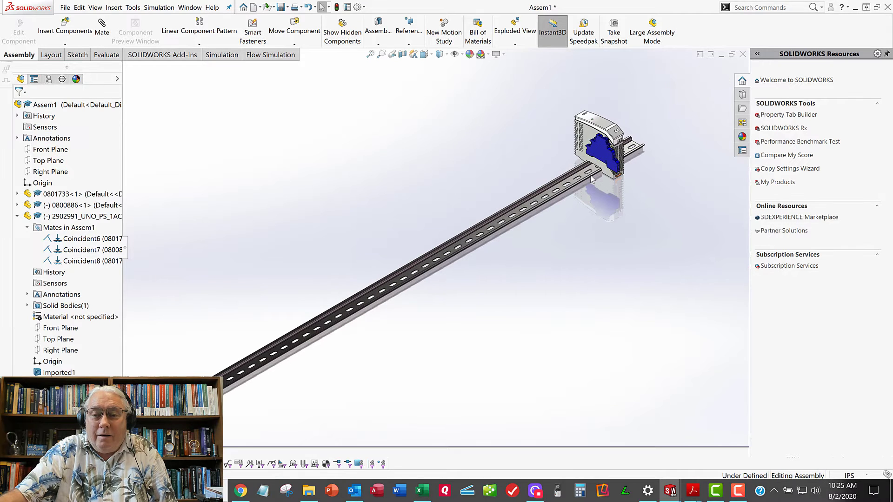
Mate the large flat side face of terminal block 2715979 coincident with the flat side face of power supply 2902991
scroll(592, 179, down, 3)
scroll(591, 177, down, 5)
drag(446, 174, 130, 250)
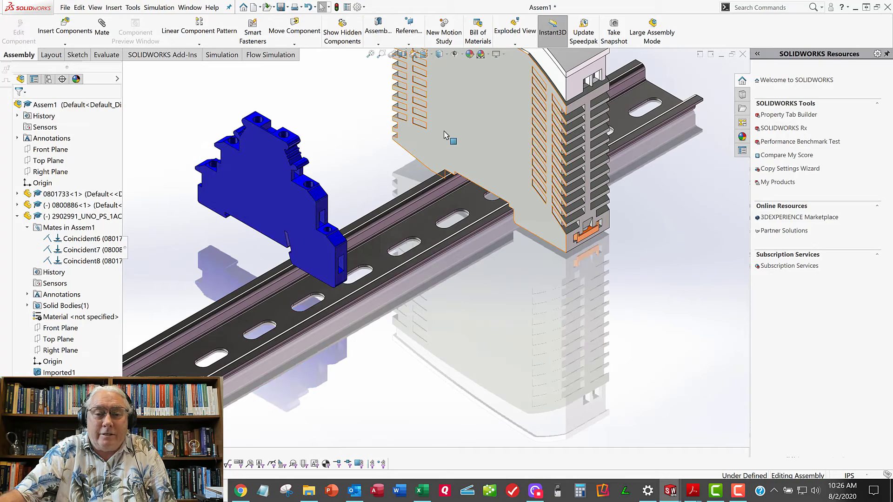
click(411, 132)
middle_drag(411, 132, 302, 169)
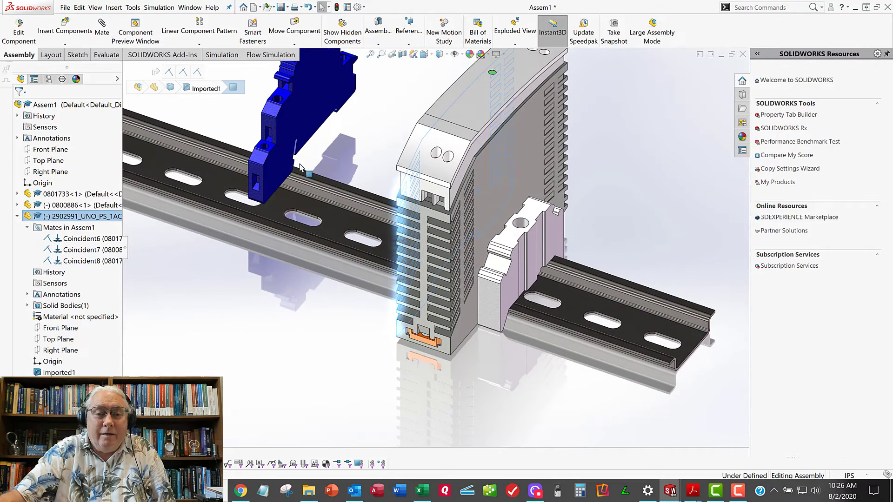
ctrl+click(315, 81)
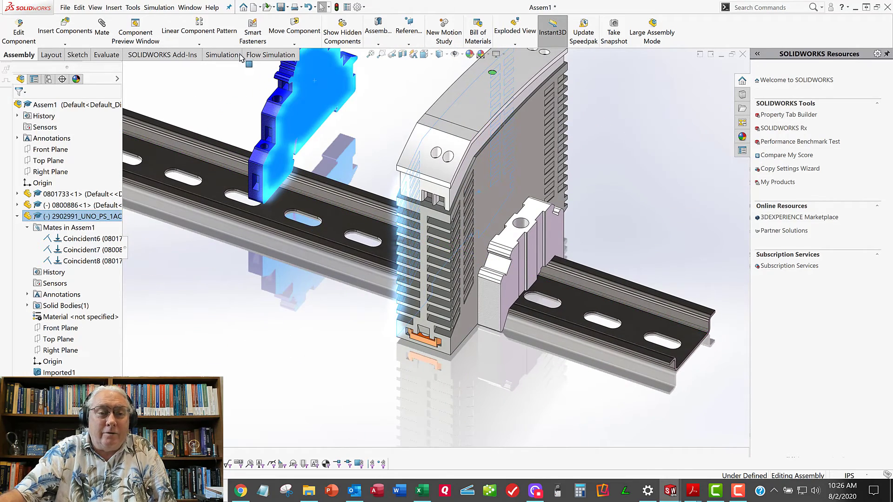
click(102, 29)
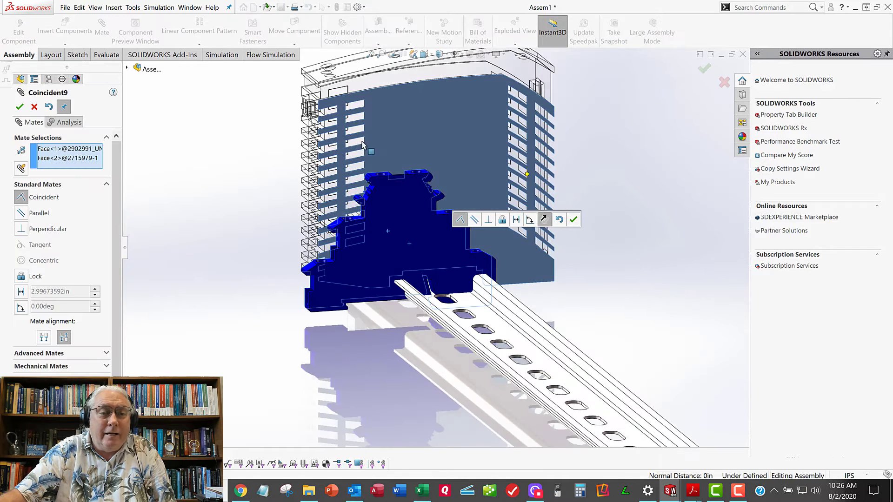
click(19, 107)
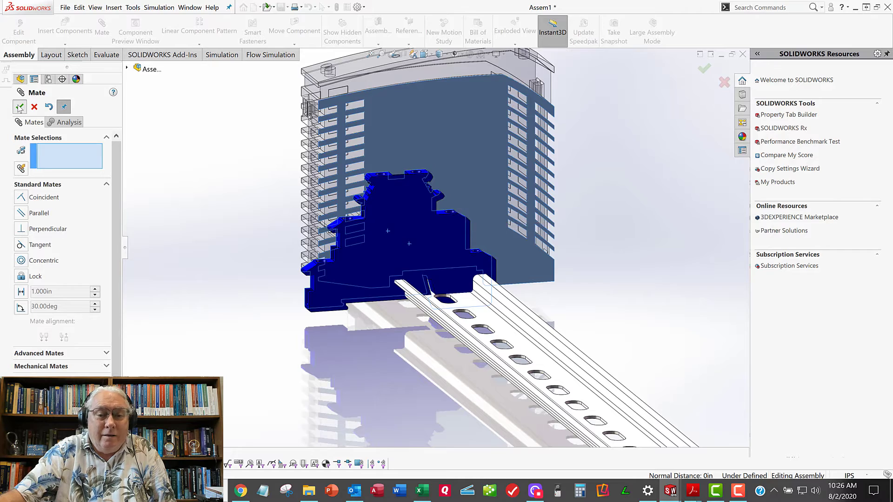
click(19, 106)
Mate the flat underside face of terminal block 2715979 coincident with the top face of the rail flange
scroll(419, 304, down, 6)
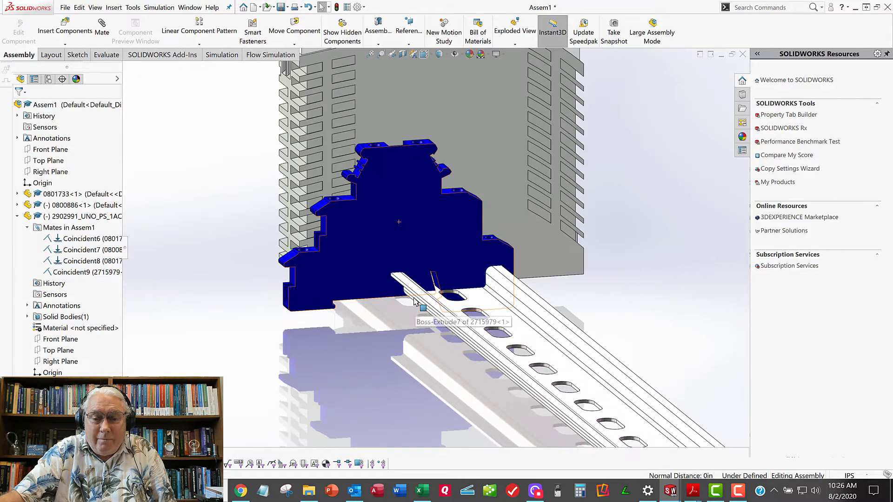
middle_drag(391, 245, 393, 205)
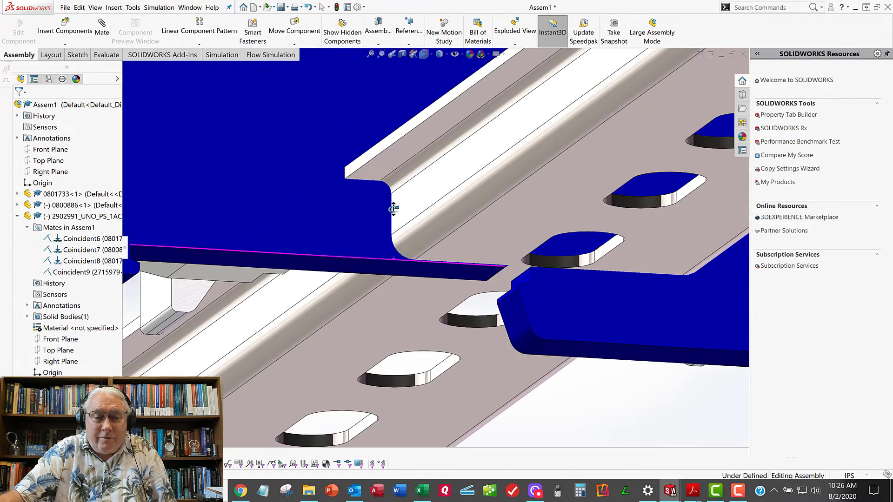
click(328, 276)
scroll(326, 288, up, 5)
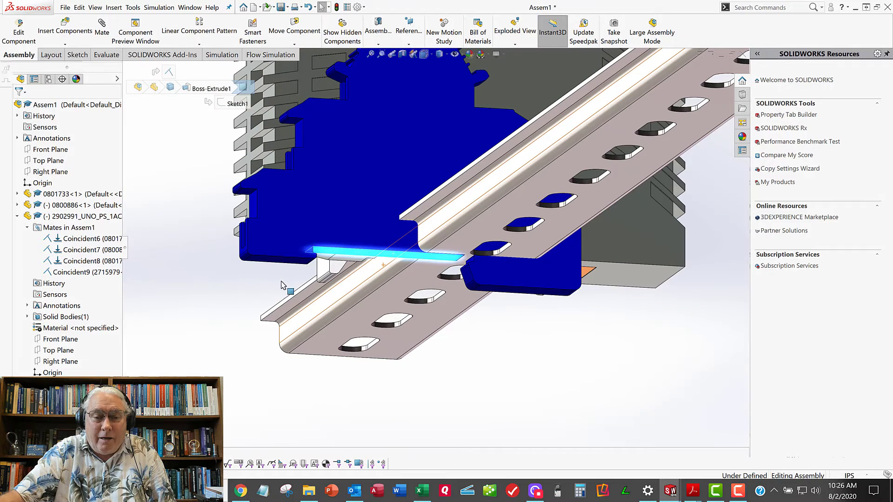
middle_drag(354, 298, 390, 296)
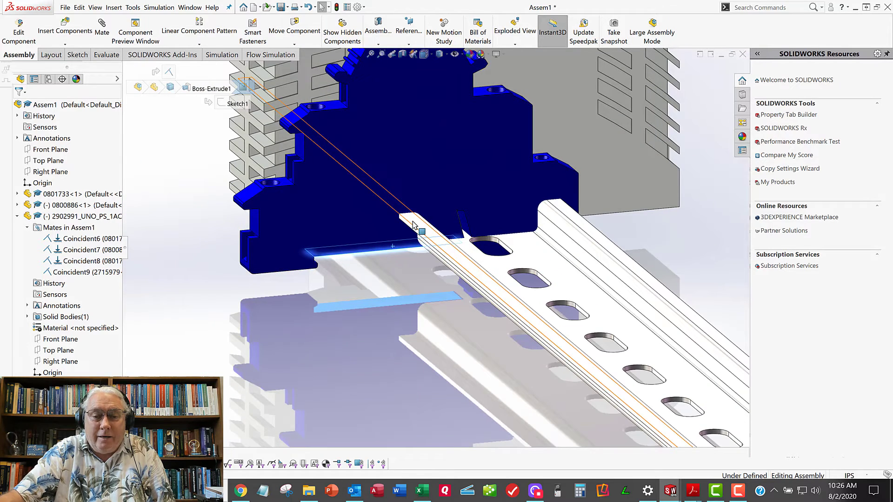
ctrl+click(417, 225)
click(102, 29)
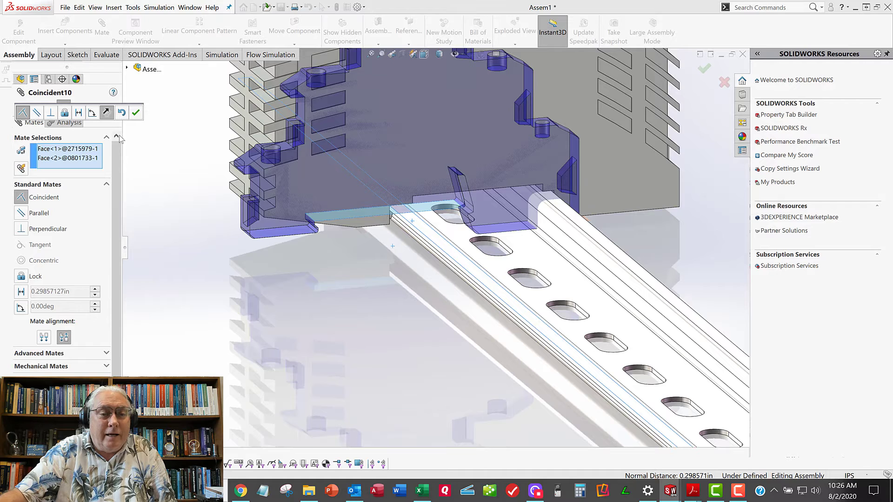
click(135, 113)
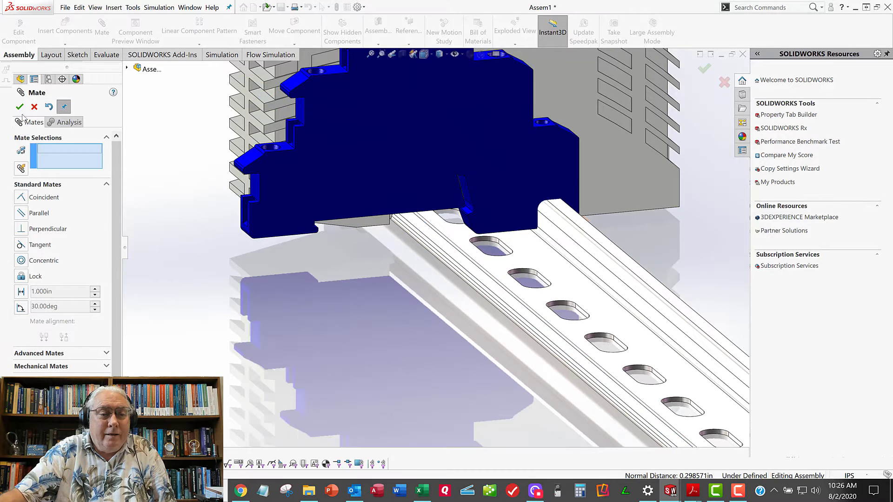
click(19, 107)
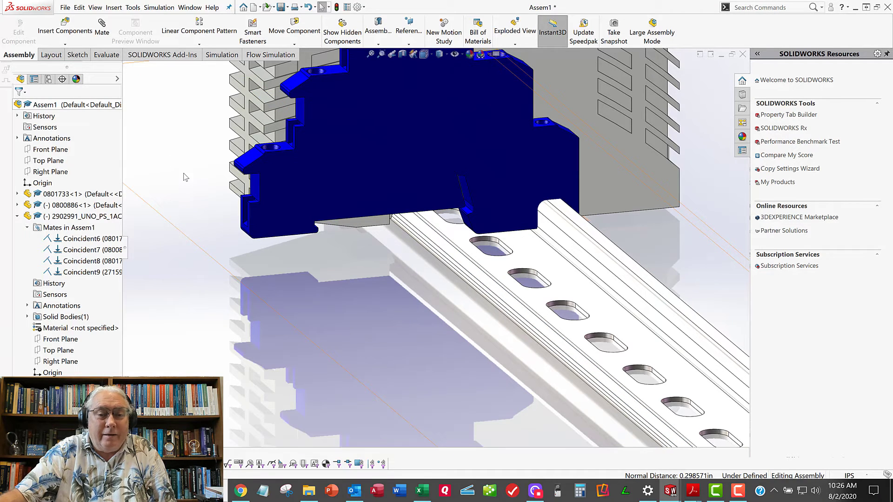
Shift terminal block 2715979 sideways across the rail until its notches lie near the flange edges, and view it along the rail
drag(415, 180, 480, 170)
click(287, 292)
key(space)
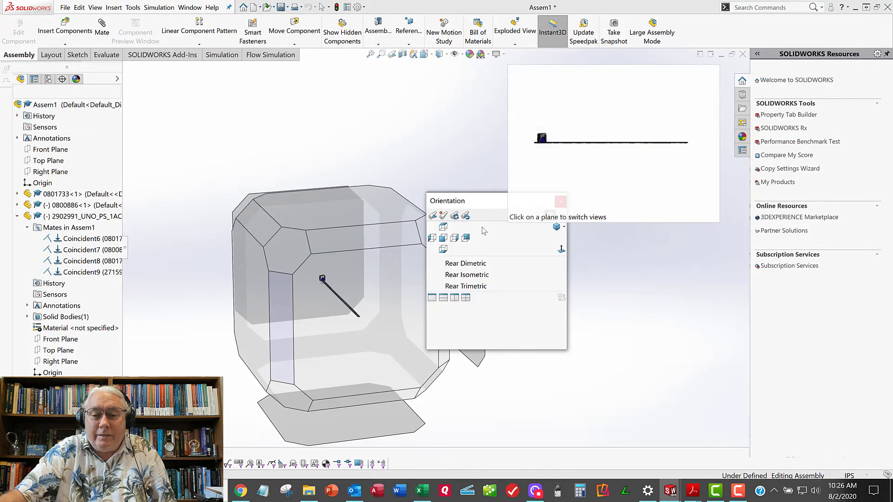
click(482, 228)
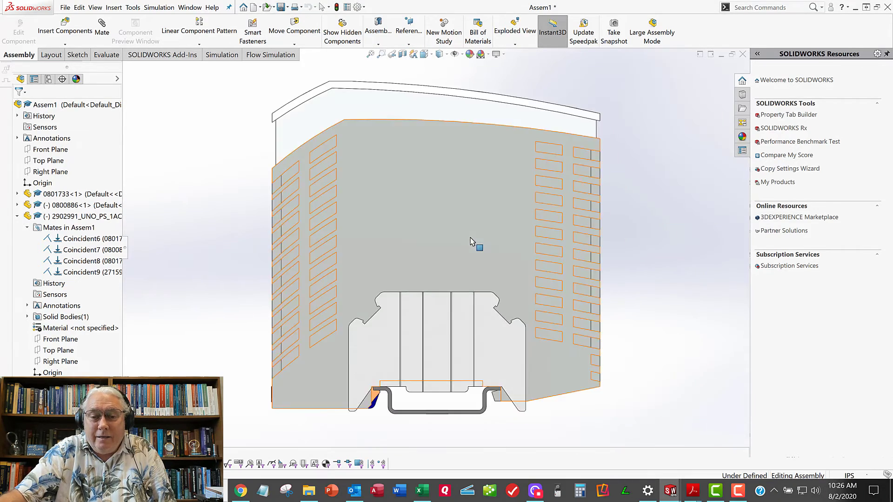
key(space)
click(443, 228)
click(433, 239)
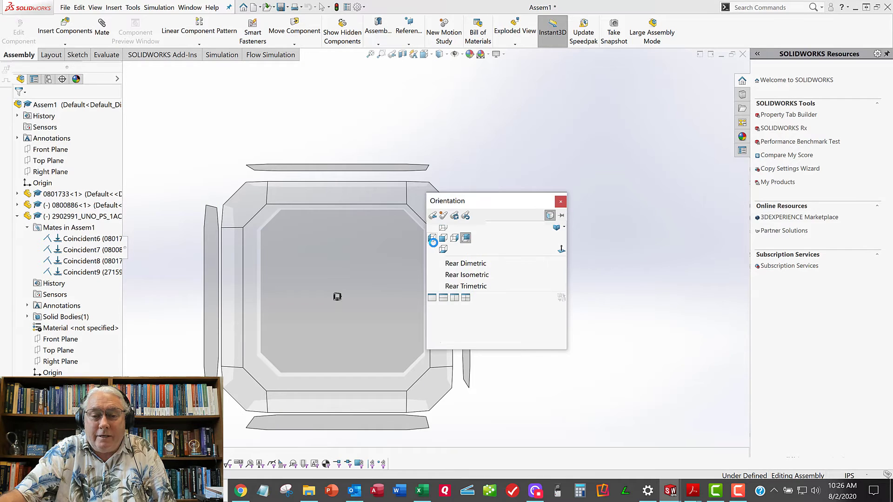
click(443, 238)
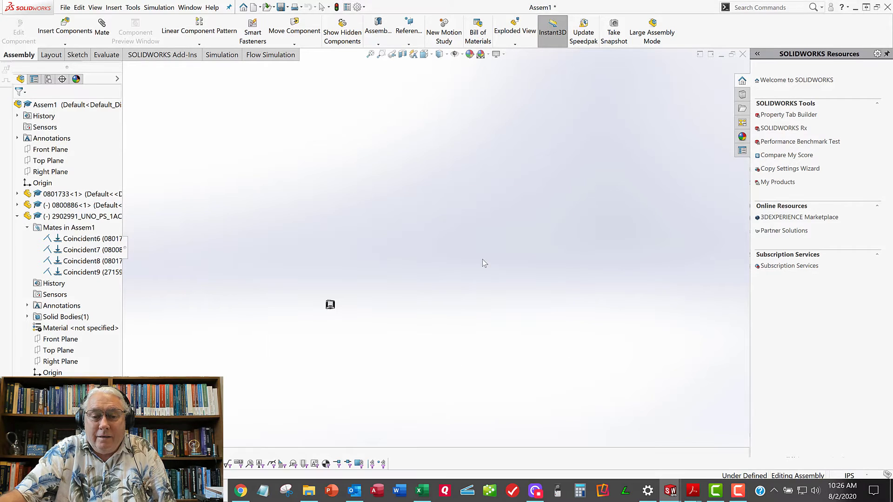
drag(482, 298, 451, 347)
scroll(428, 340, down, 5)
key(Escape)
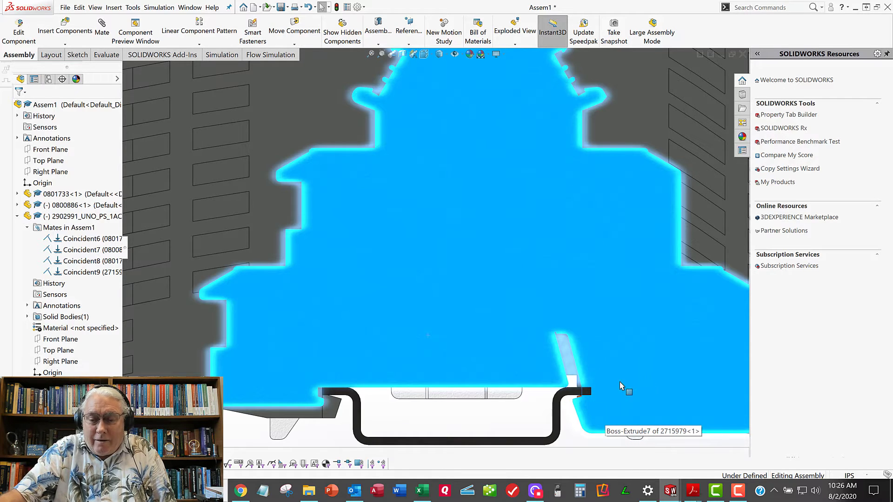
Inspect from the end how the terminal block's slanted slot and hooked notch fit around the two rail flanges
scroll(521, 393, up, 3)
click(480, 402)
scroll(507, 406, down, 1)
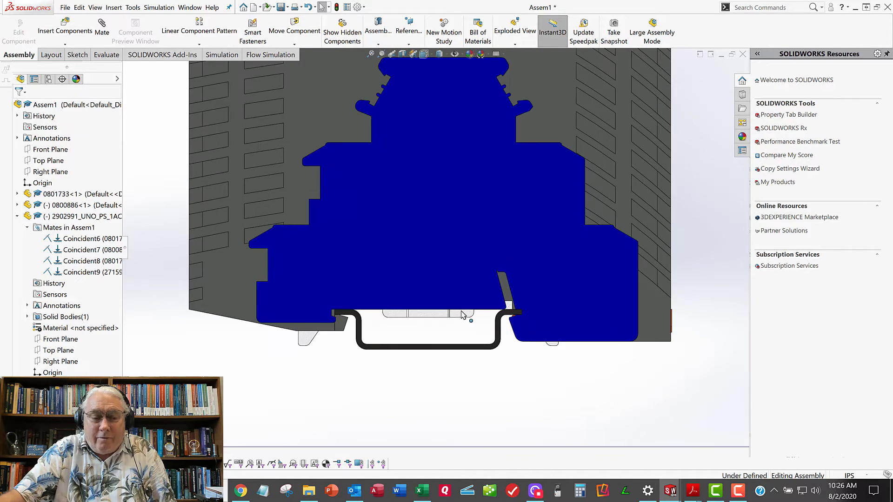
scroll(462, 315, down, 1)
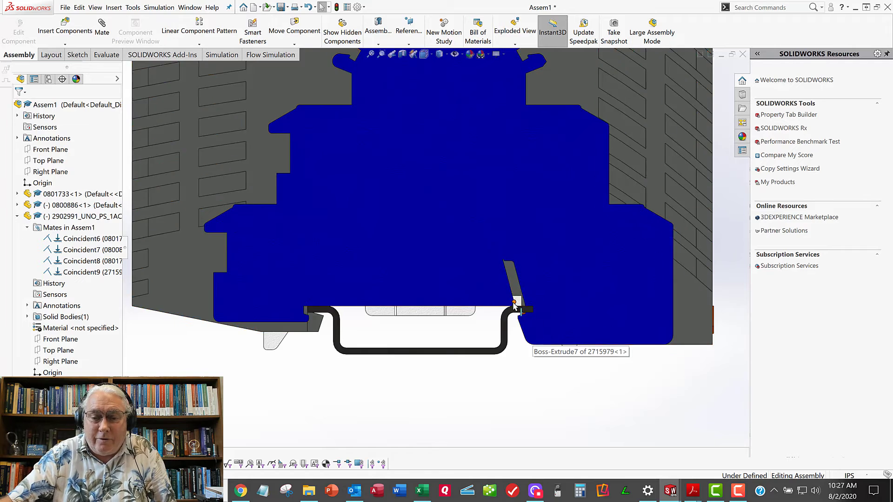
scroll(514, 303, down, 3)
scroll(488, 302, up, 3)
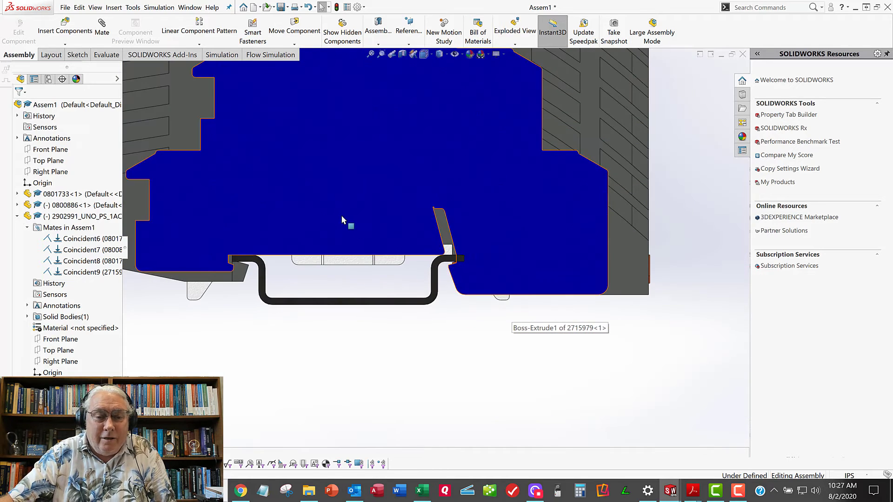
drag(339, 216, 251, 265)
scroll(251, 264, down, 5)
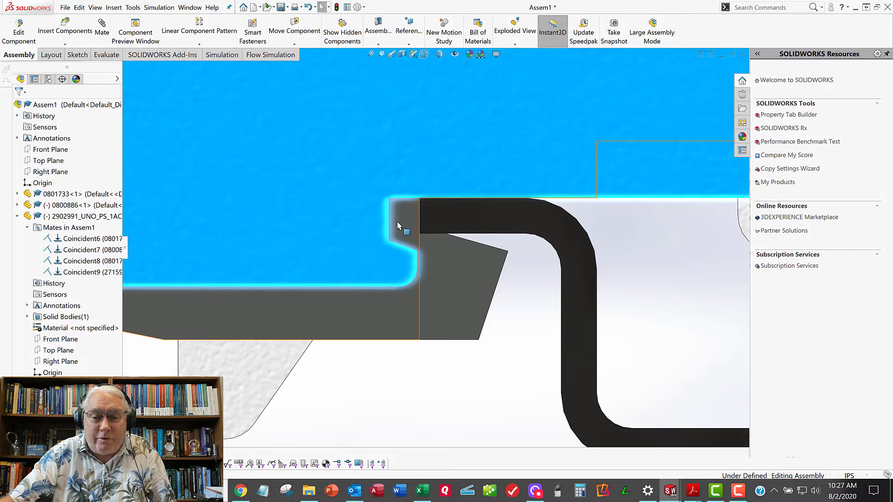
scroll(398, 223, up, 5)
click(410, 326)
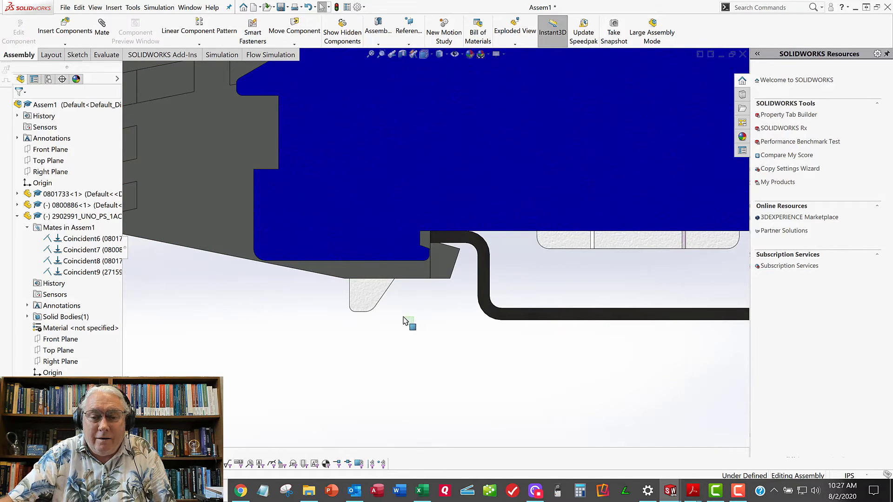
Mate the narrow vertical face inside the terminal block's hooked notch coincident with the outer edge face of the rail flange
middle_drag(431, 320, 399, 260)
scroll(374, 168, down, 8)
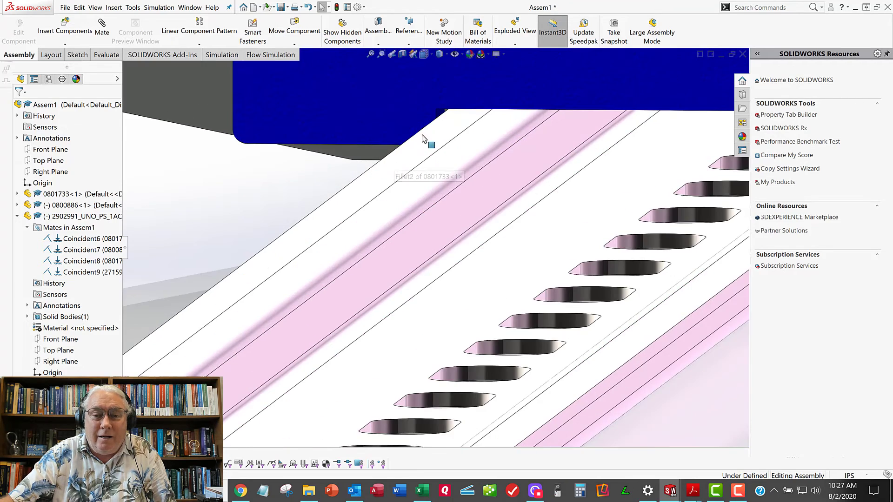
middle_drag(431, 141, 430, 142)
scroll(436, 143, down, 5)
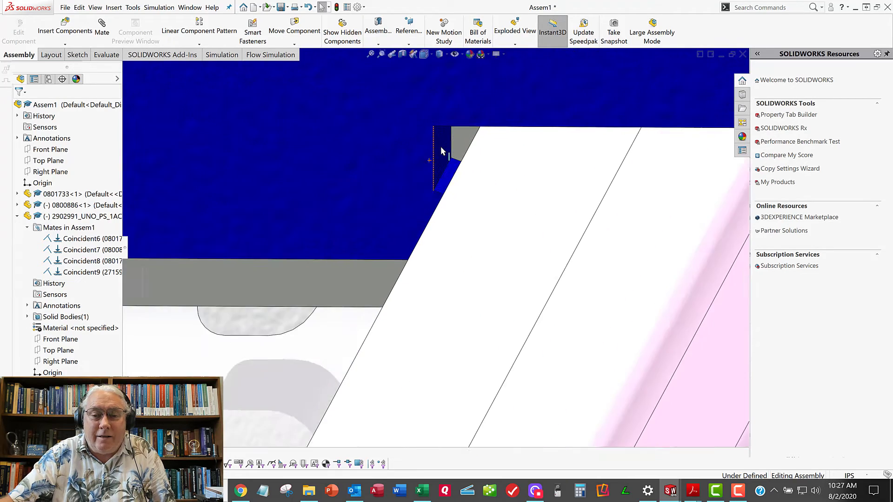
click(445, 152)
scroll(432, 206, up, 7)
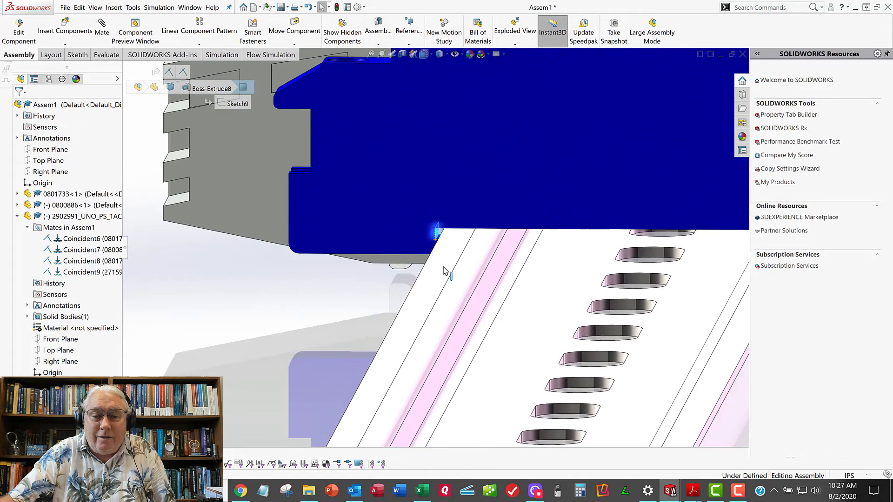
middle_drag(444, 267, 427, 278)
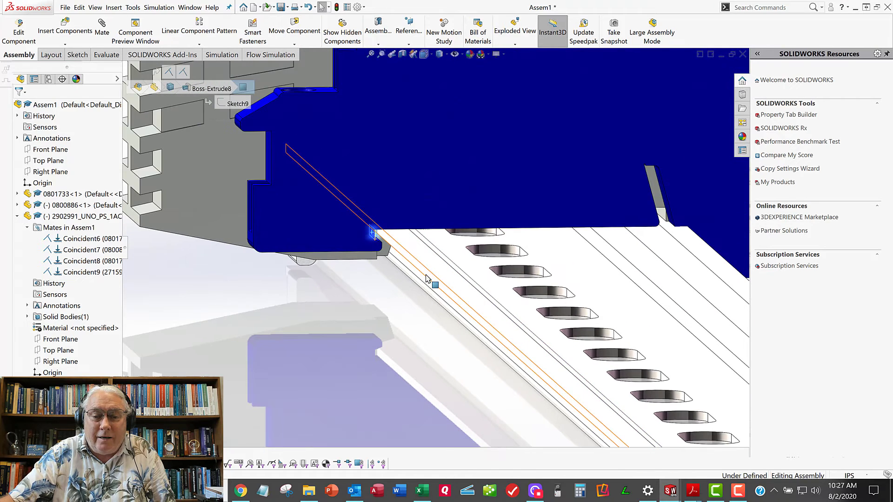
click(427, 279)
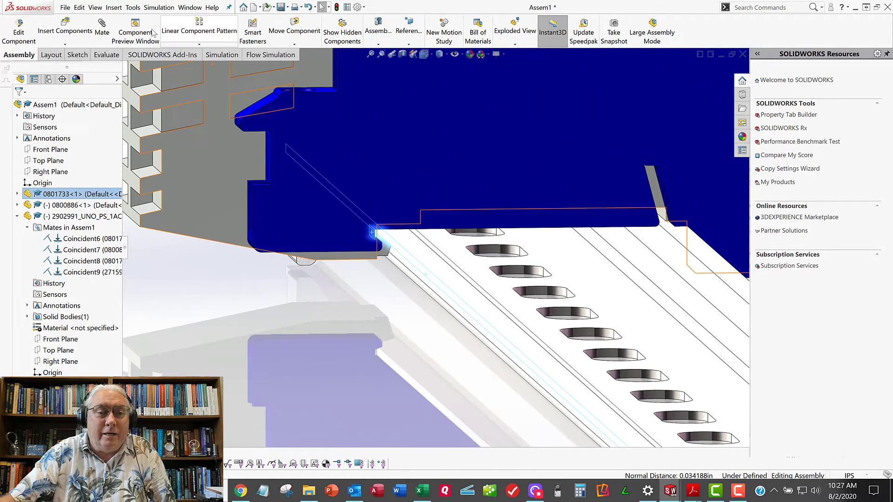
click(100, 31)
click(296, 183)
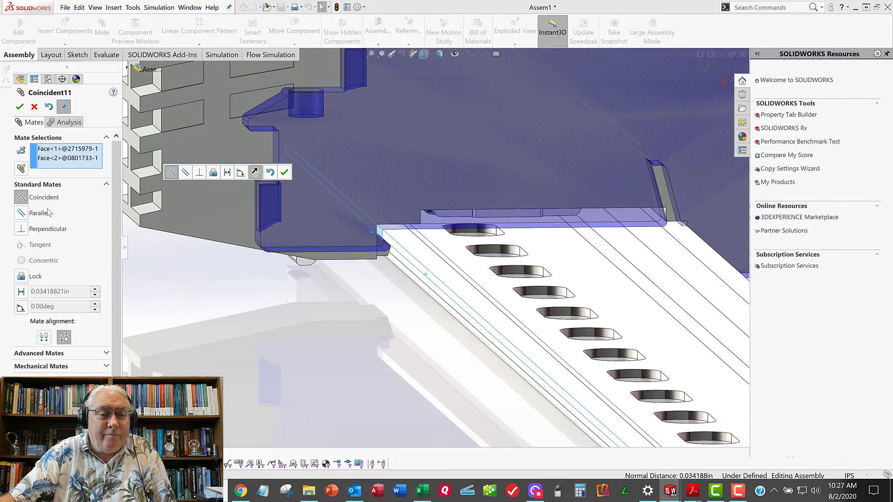
click(20, 107)
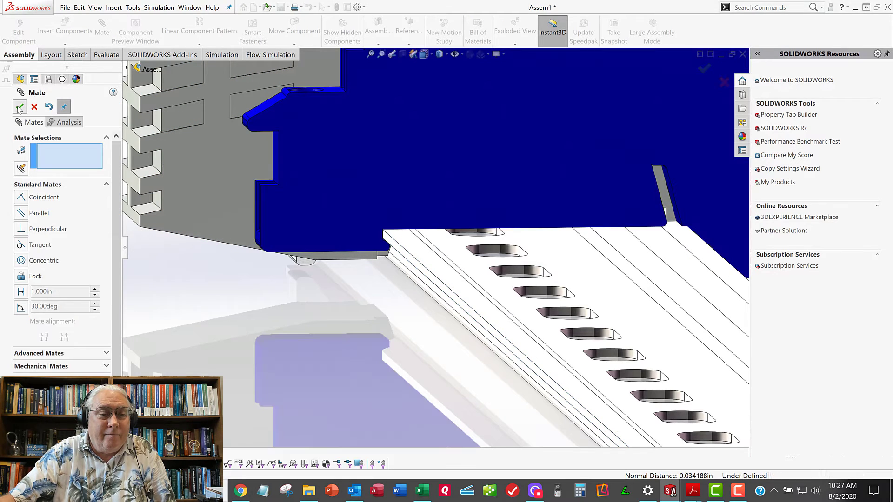
click(19, 107)
Check the terminal block's seating on both rail flanges in the end view along the rail
key(space)
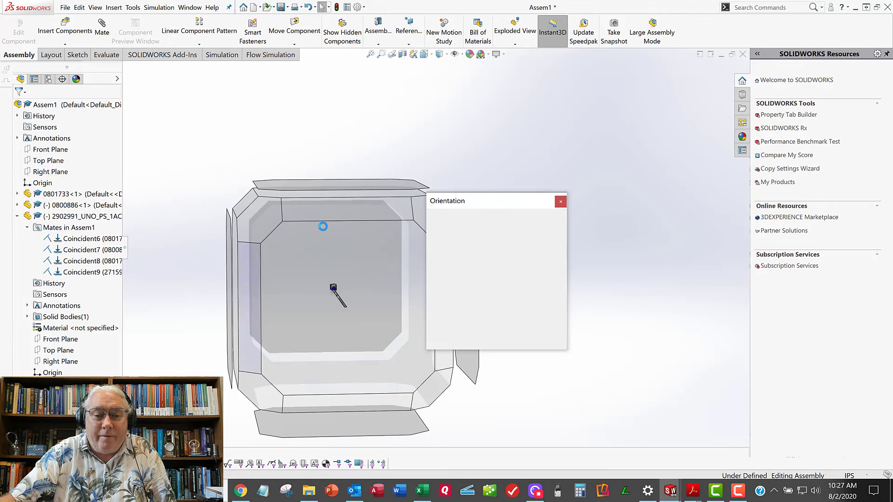
click(442, 237)
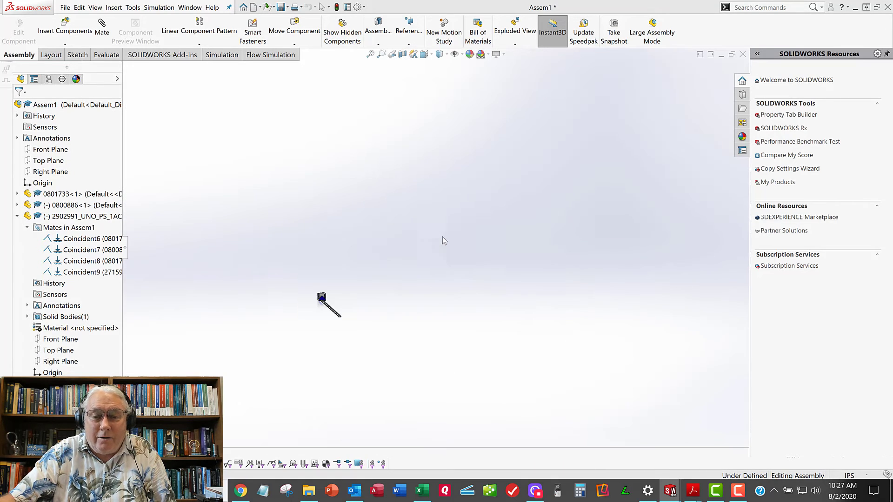
key(f)
scroll(468, 399, down, 4)
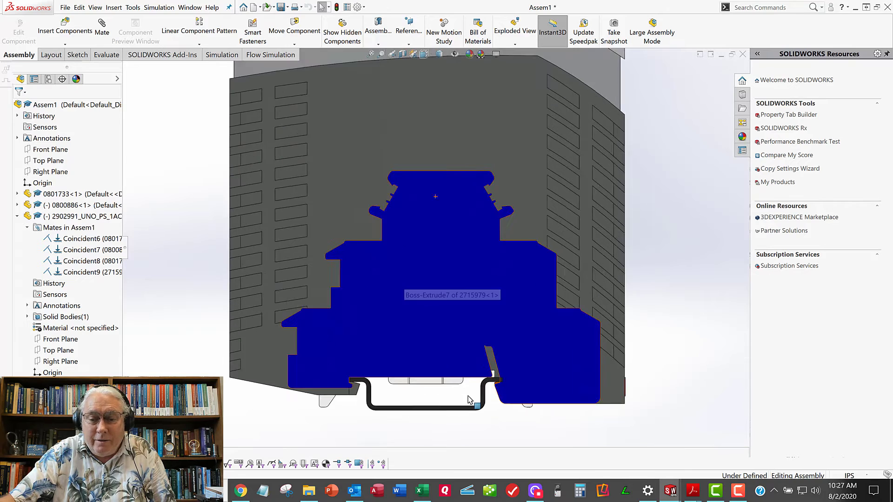
scroll(475, 394, down, 3)
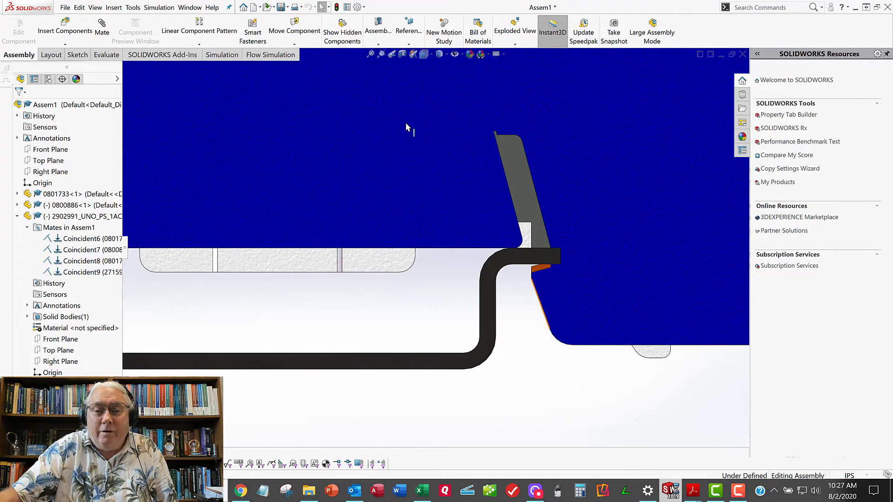
scroll(437, 292, up, 4)
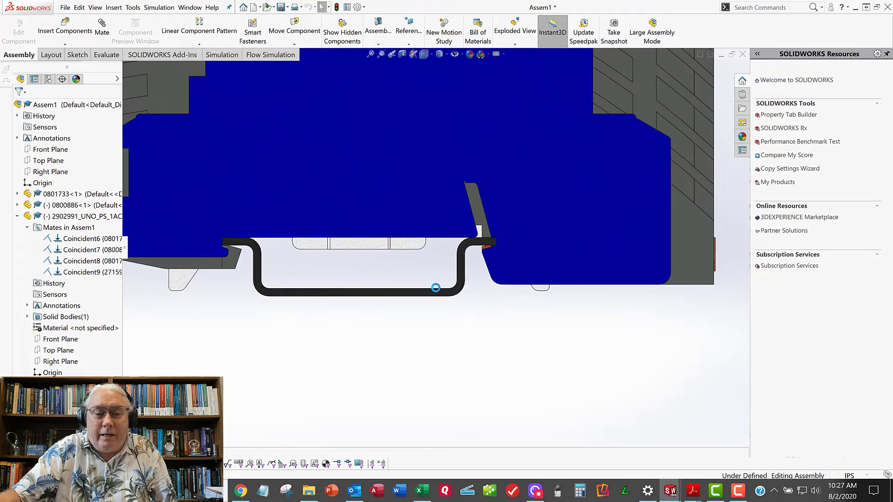
scroll(437, 293, up, 3)
scroll(445, 271, up, 2)
middle_drag(446, 270, 429, 282)
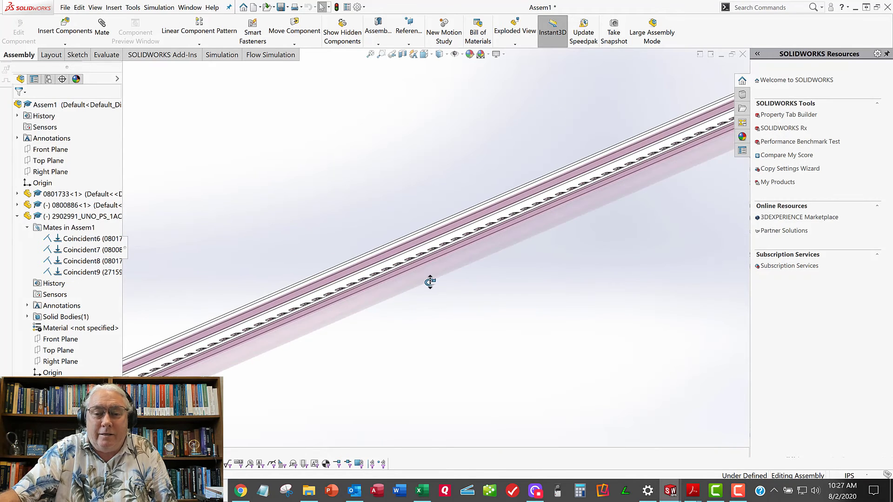
Collapse the power supply's branch in the feature tree and select terminal block 2715979
scroll(394, 274, up, 6)
scroll(588, 175, down, 8)
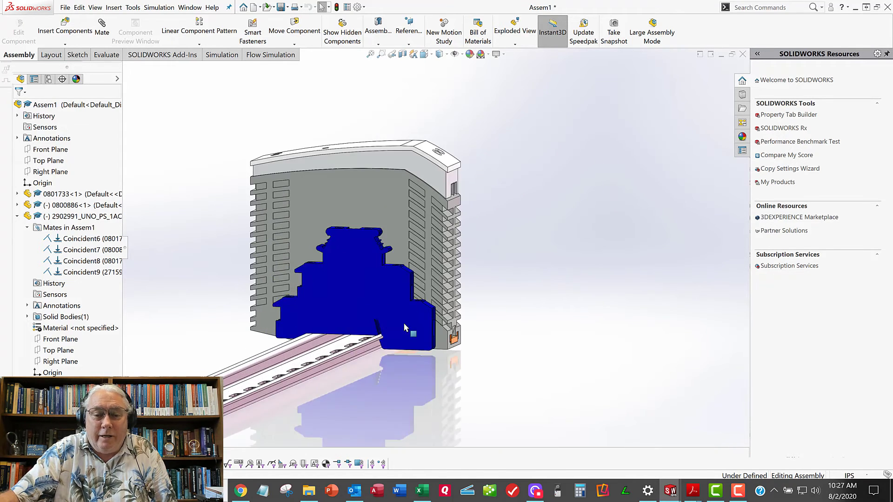
middle_drag(406, 328, 393, 296)
scroll(377, 316, down, 3)
scroll(390, 300, down, 3)
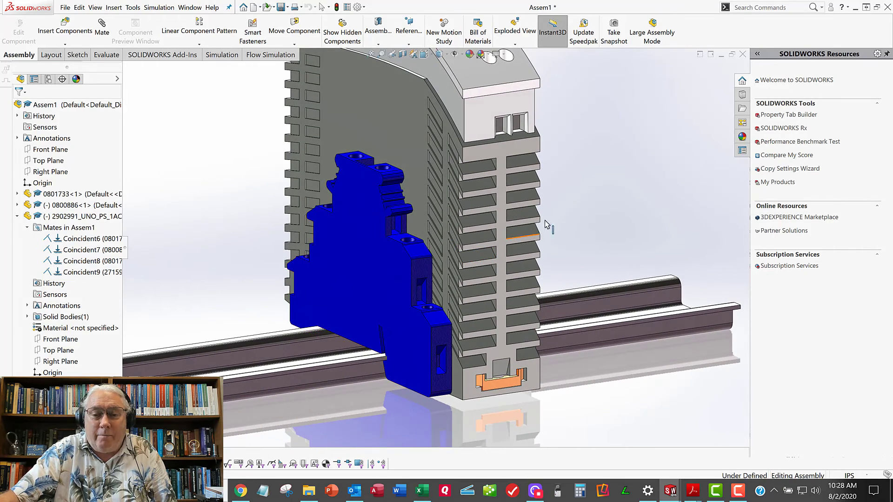
click(356, 260)
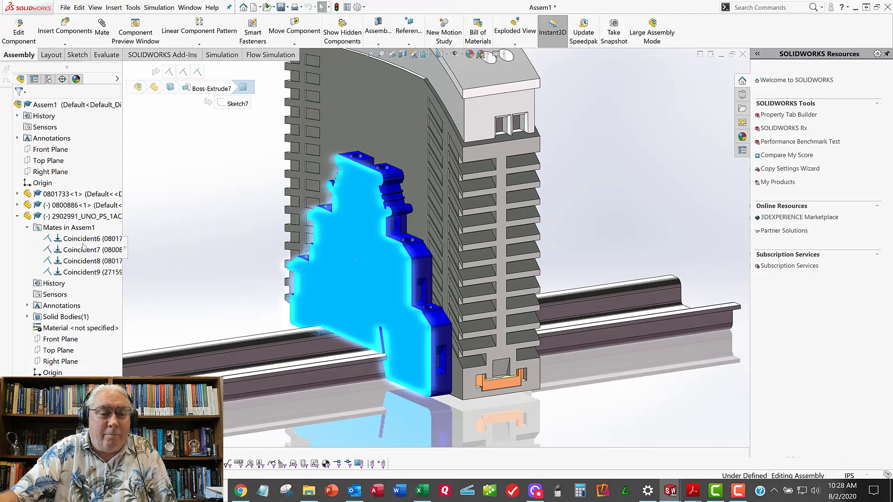
click(18, 217)
click(65, 227)
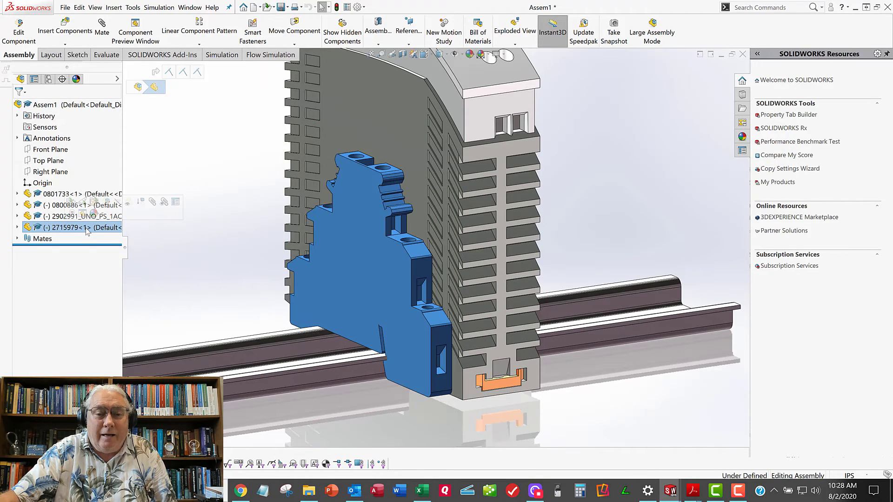
click(201, 44)
click(241, 182)
click(261, 145)
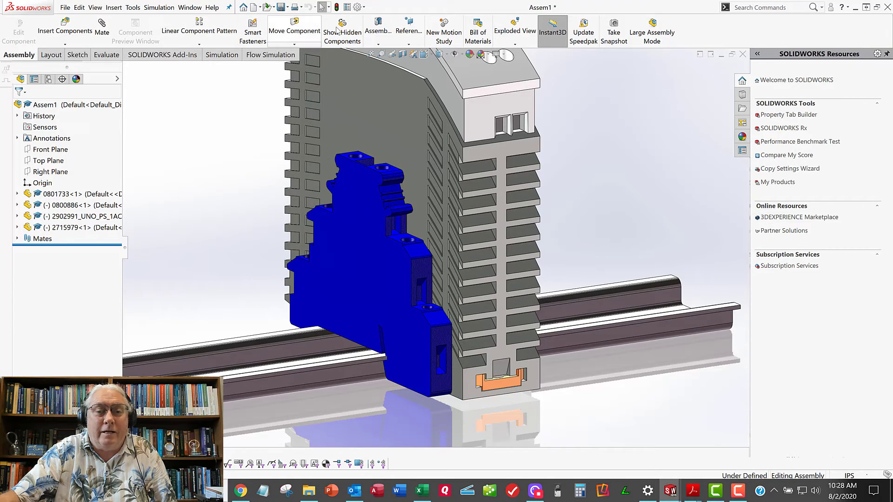
Open the part file of terminal block 2715979 in its own window and accept the older-version notice
click(364, 199)
right_click(364, 199)
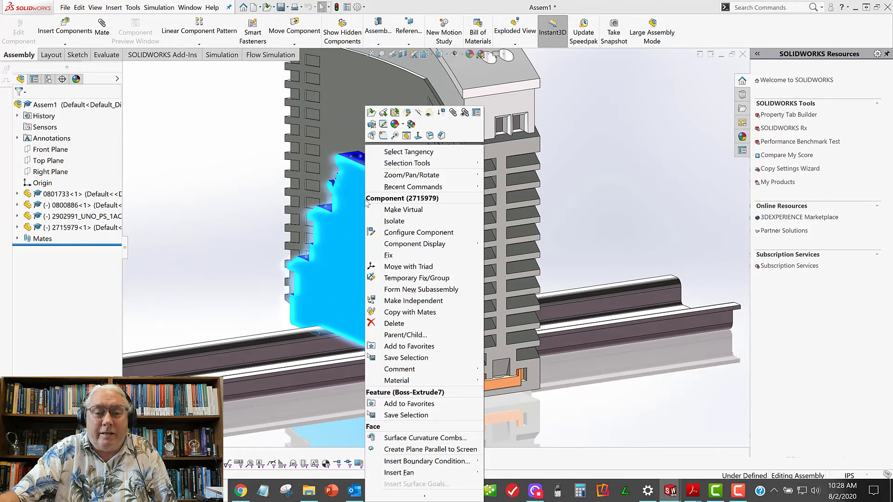
click(371, 113)
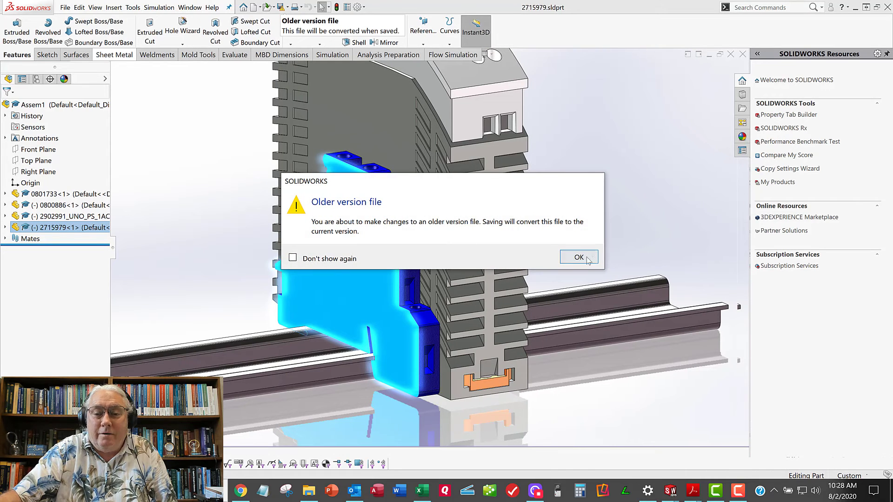
click(587, 259)
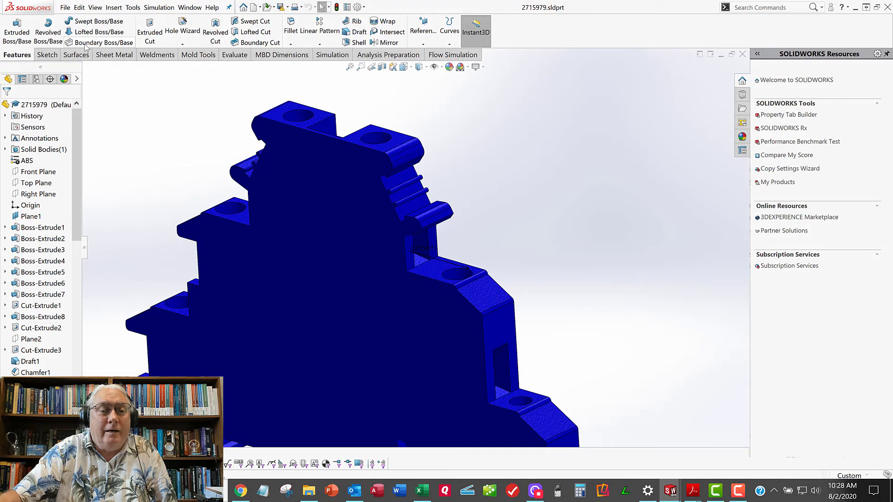
Start measuring the terminal block from its broad side face and switch the measurement units to the document settings
click(235, 55)
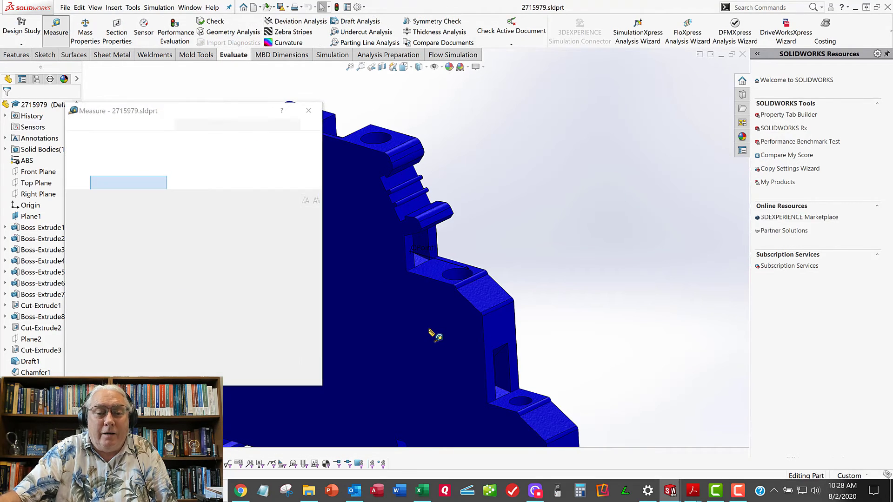
middle_drag(431, 333, 363, 348)
click(502, 310)
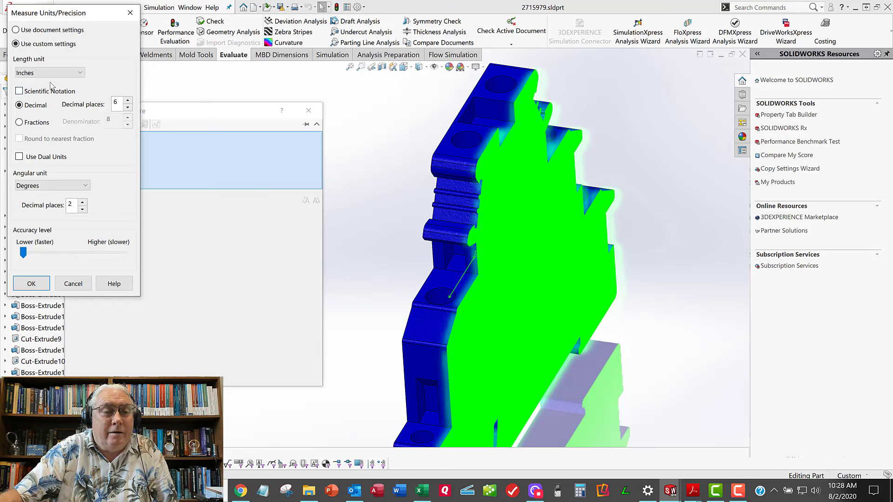
click(16, 30)
click(31, 284)
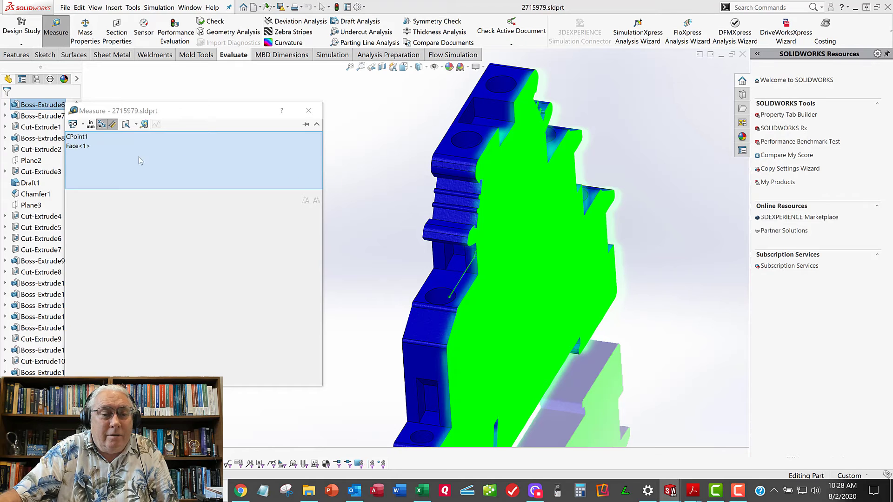
Remove the stray point from the measurement and measure the terminal block's thickness between its two broad side faces
click(82, 138)
right_click(83, 137)
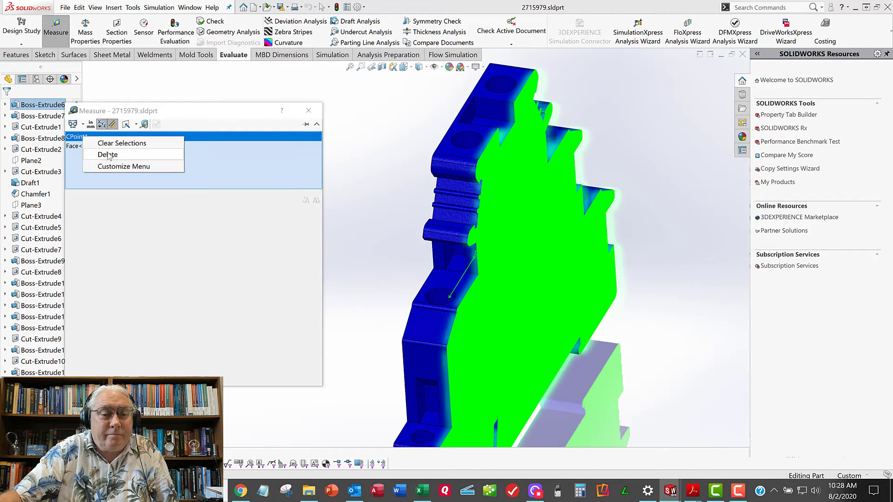
click(110, 156)
middle_drag(434, 210, 524, 206)
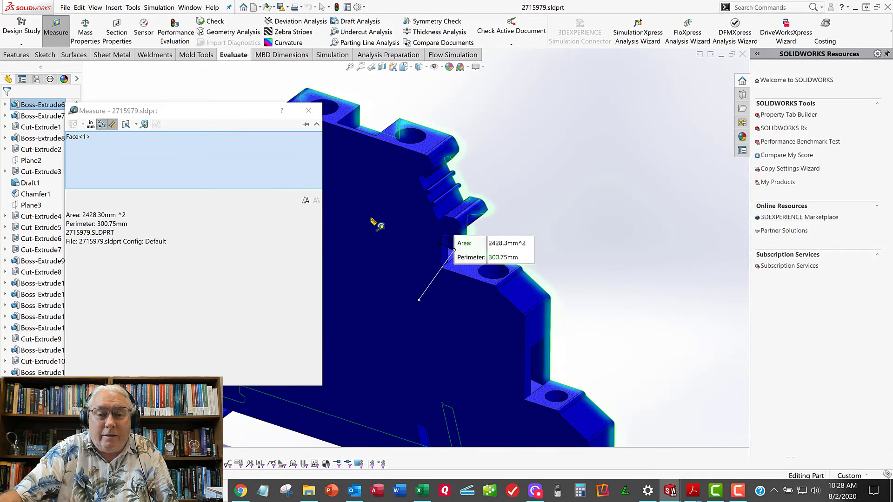
click(373, 222)
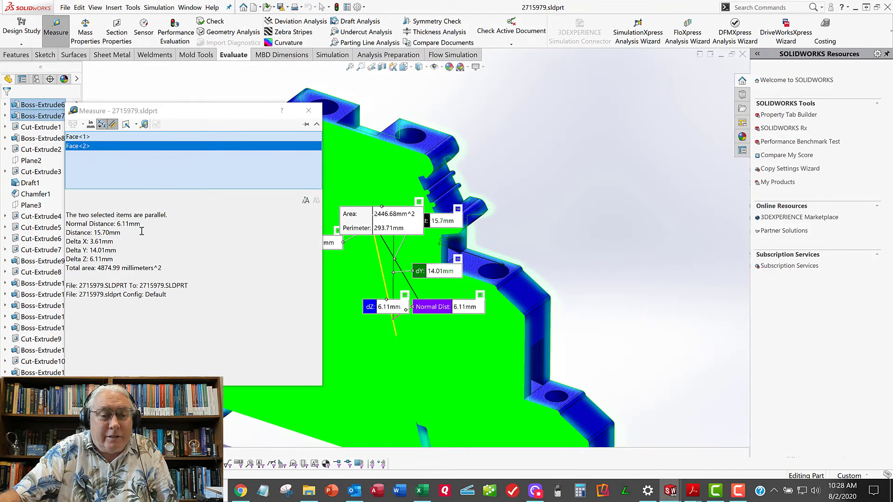
Close the measurement and return to the Assem1 assembly window
click(309, 110)
scroll(412, 247, up, 5)
click(307, 183)
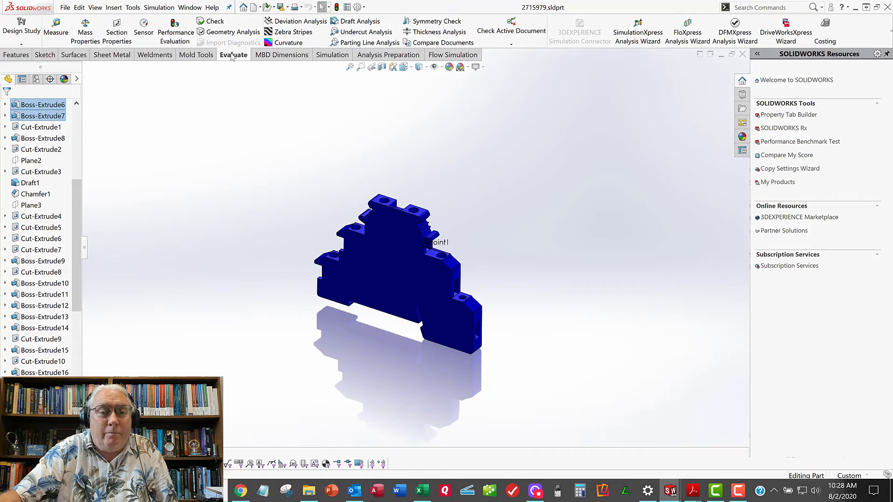
click(190, 7)
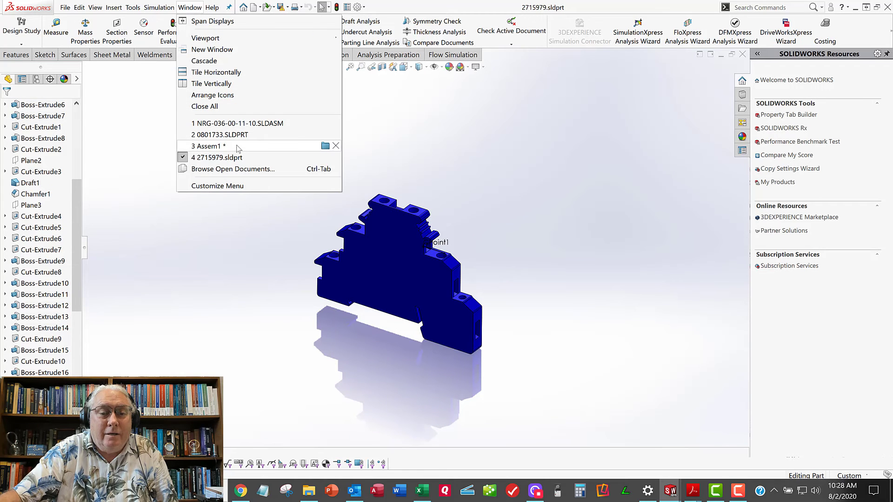
click(207, 146)
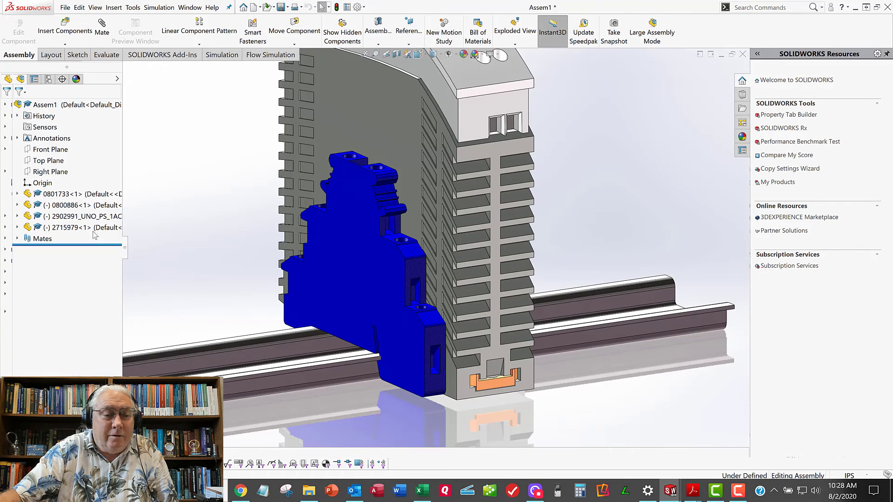
Set up a linear component pattern of terminal block 2715979 with the Front Plane as direction and 6.11 mm spacing
click(84, 228)
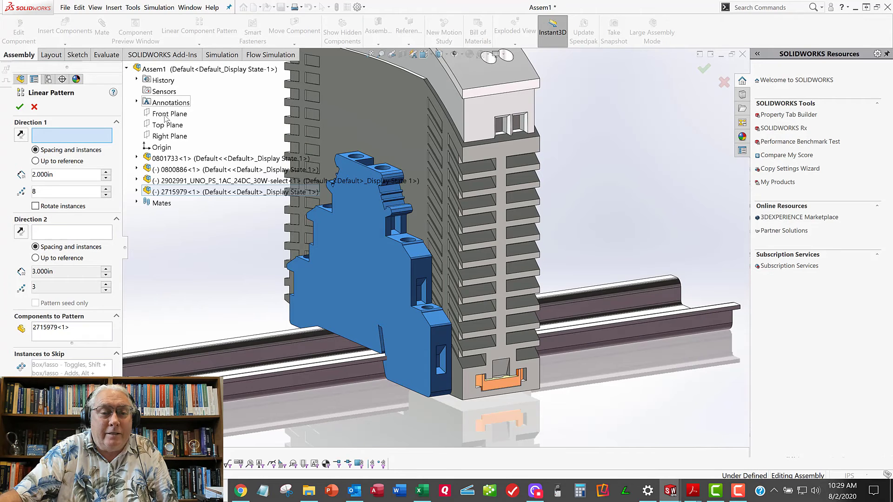
click(166, 114)
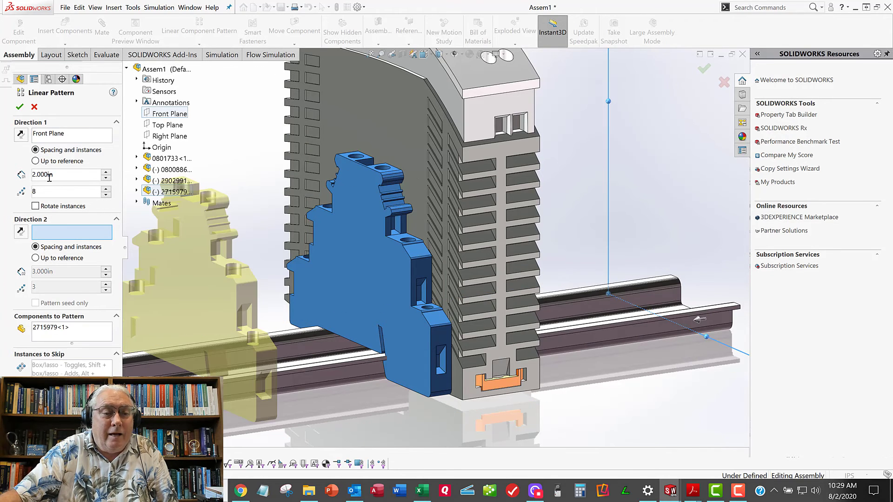
drag(59, 175, 29, 175)
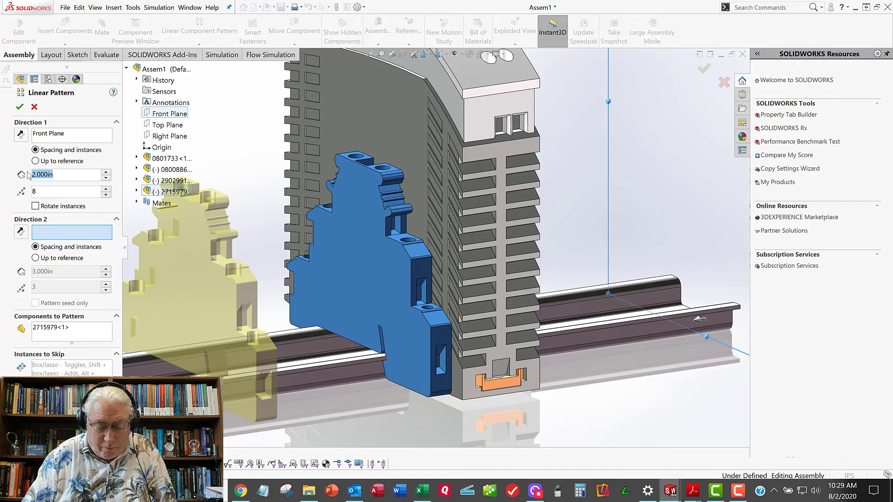
text(6.1)
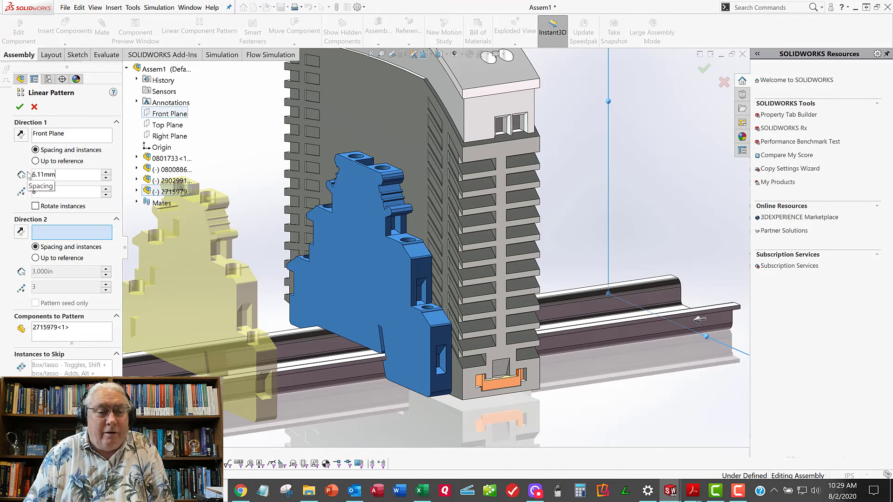
text(1mm)
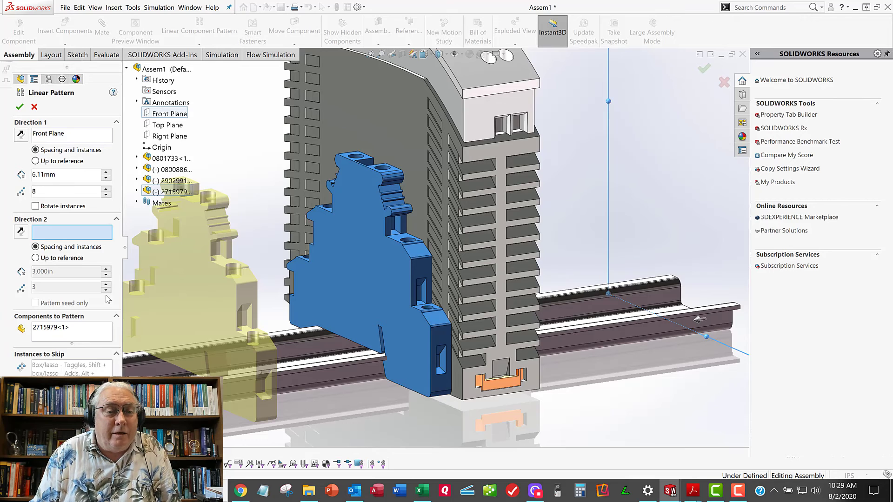
key(Return)
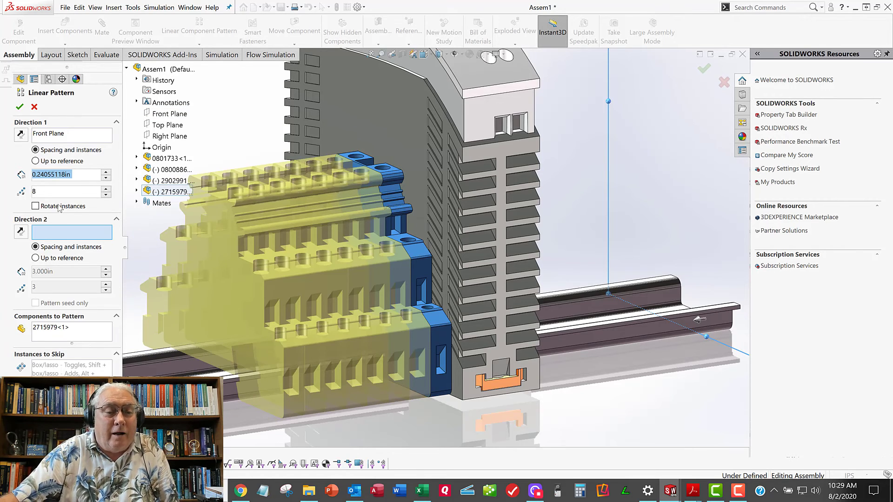
Set the terminal block pattern to 3 instances and create it
drag(48, 191, 26, 190)
text(3)
key(Return)
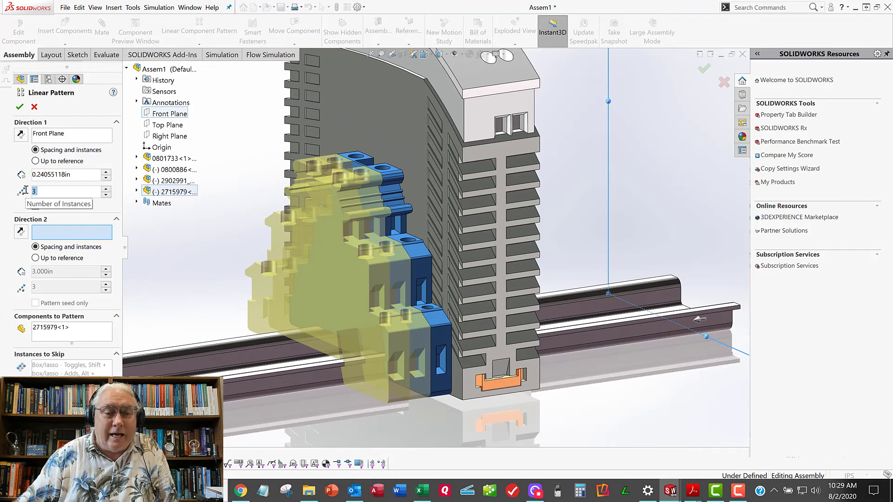
click(19, 107)
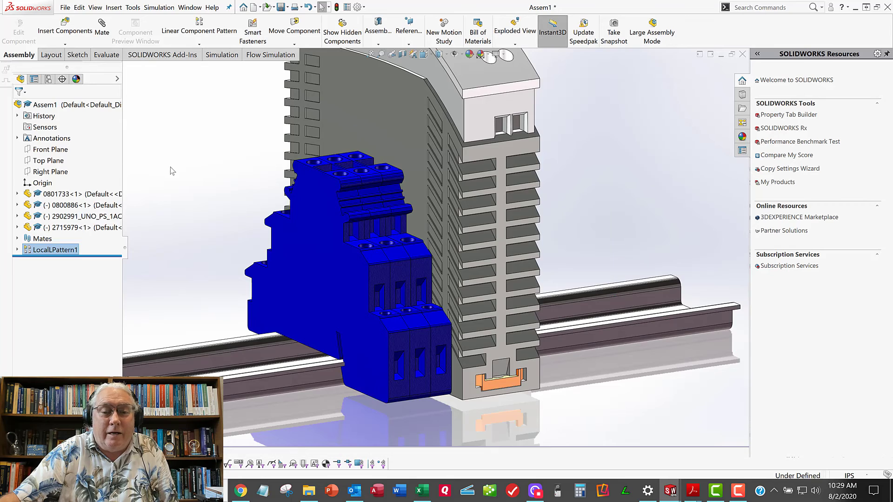
Inspect the patterned terminal blocks and slide the mated components together along the rail toward its nearer end
scroll(284, 235, up, 5)
middle_drag(297, 223, 280, 218)
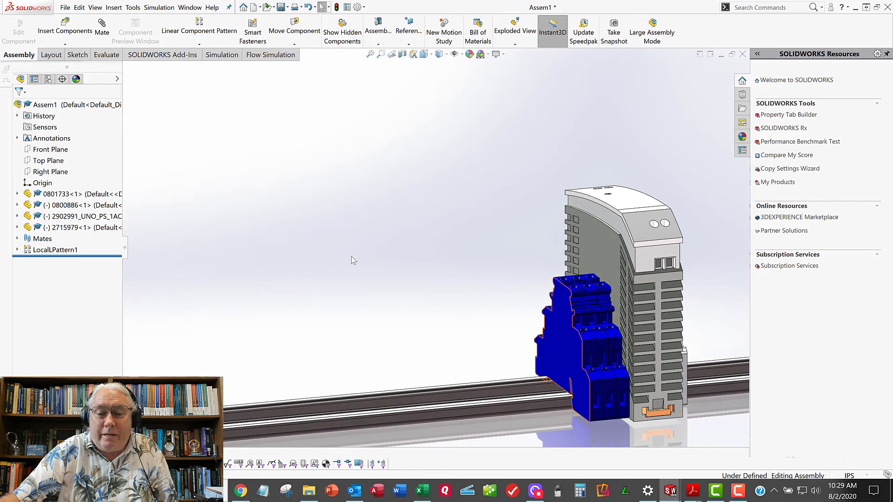
scroll(463, 263, up, 3)
scroll(573, 304, down, 8)
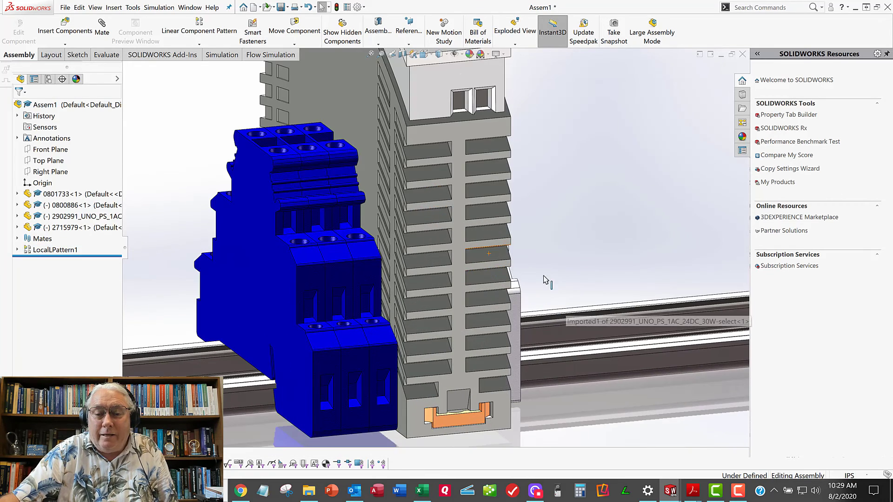
scroll(406, 302, up, 8)
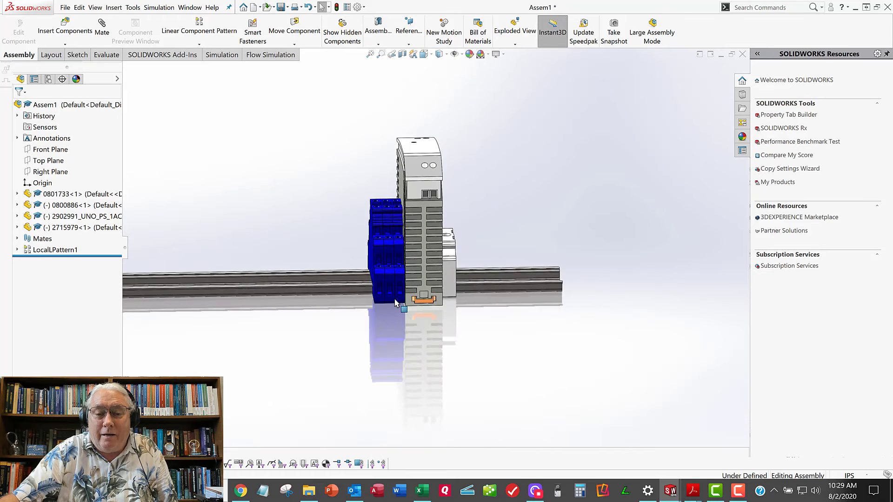
drag(410, 275, 464, 276)
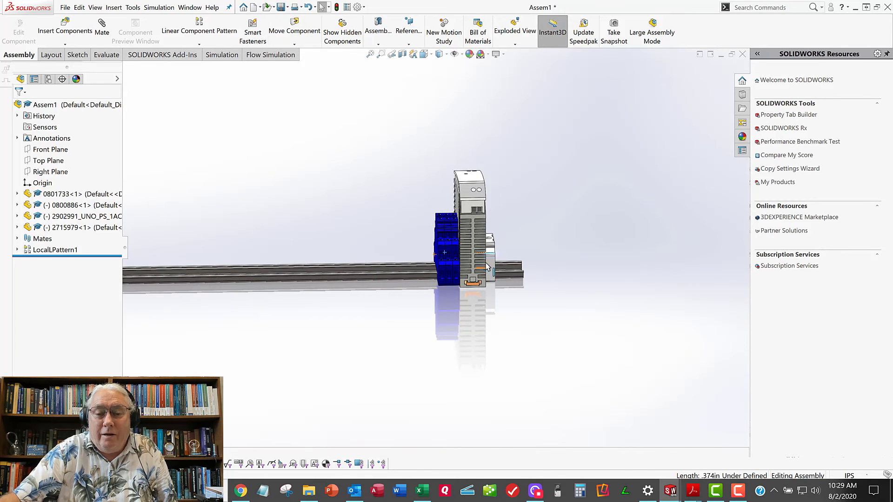
scroll(486, 261, down, 5)
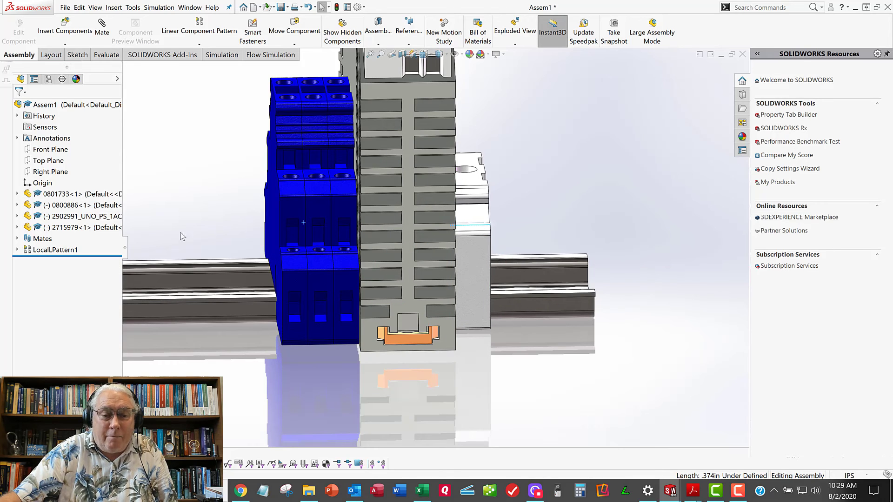
scroll(412, 239, up, 3)
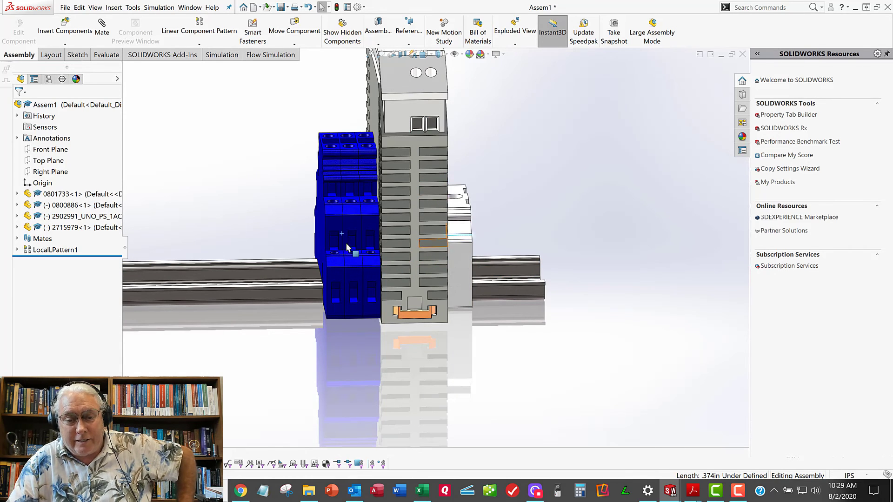
Drag the end bracket and power supply along the rail to test that the mated components travel together
middle_drag(371, 256, 373, 315)
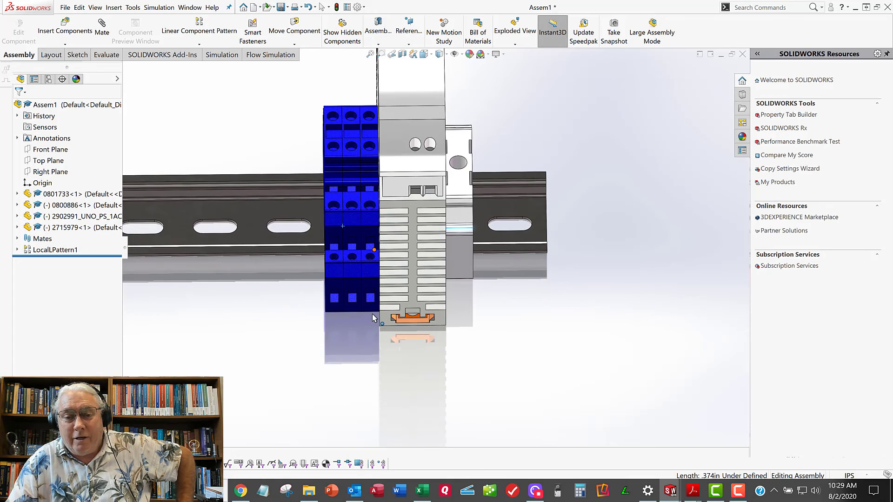
scroll(412, 283, down, 2)
drag(467, 216, 606, 215)
middle_drag(605, 215, 575, 199)
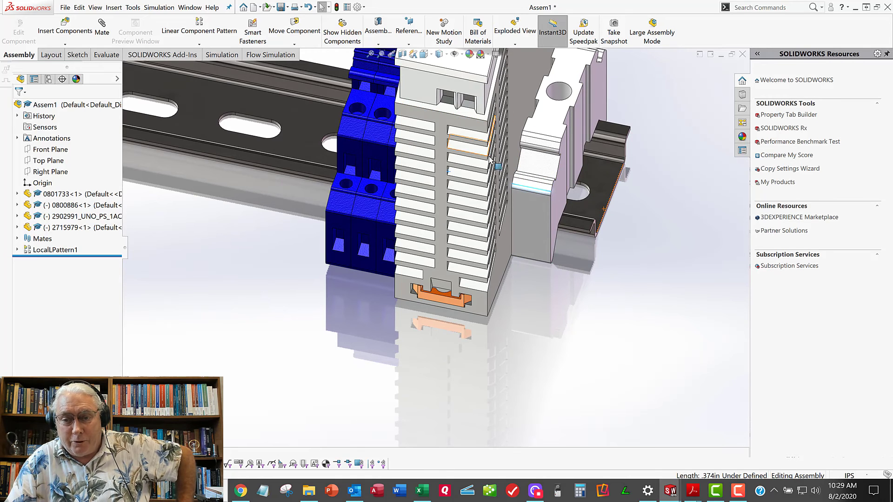
drag(456, 209, 342, 204)
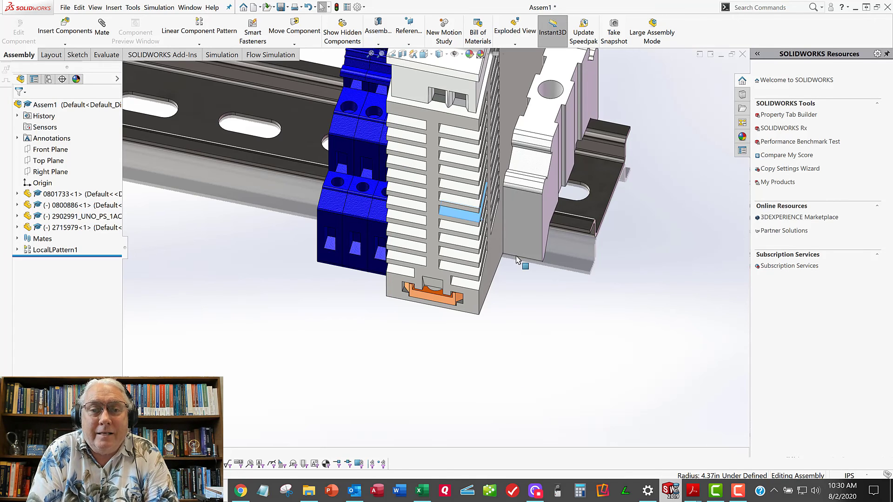
scroll(518, 260, up, 1)
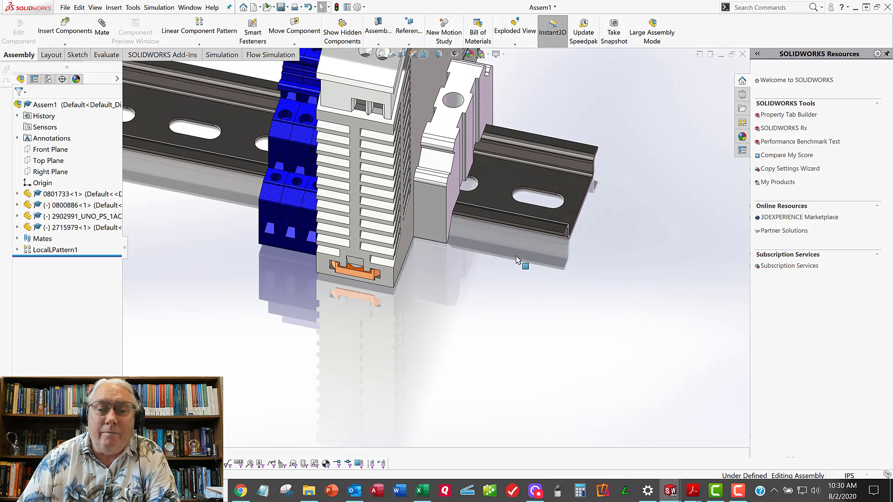
Slide the power supply with its mated end bracket and terminal blocks along the DIN rail, closer to the rail's nearer end
drag(395, 148, 421, 147)
scroll(382, 269, up, 6)
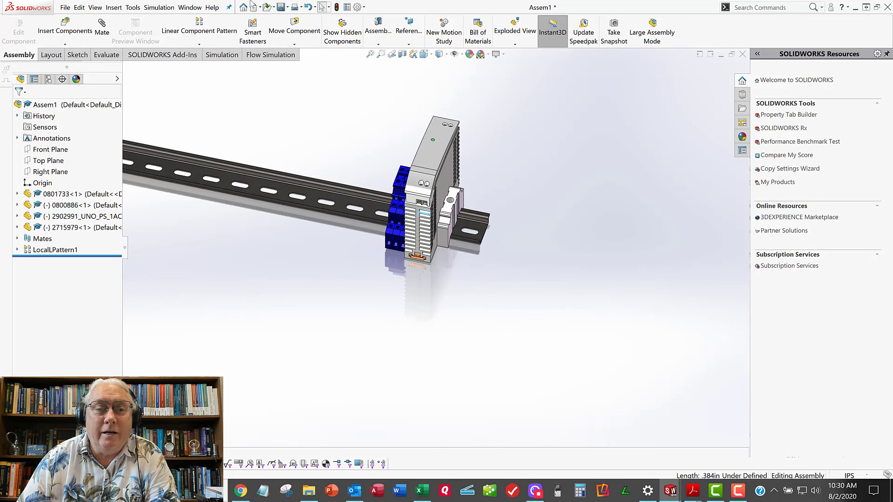
Switch to the NRG-036-00-11-10 assembly and examine the chassis floor and the rear panel around its connector
click(188, 8)
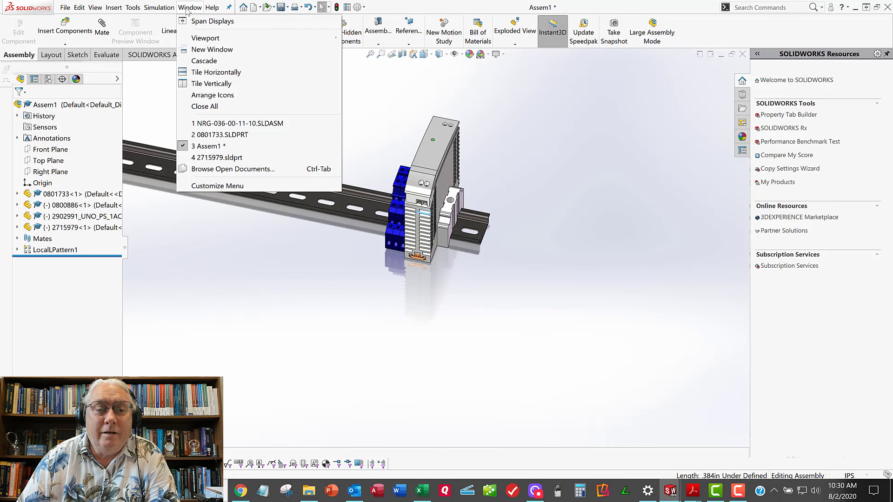
click(225, 123)
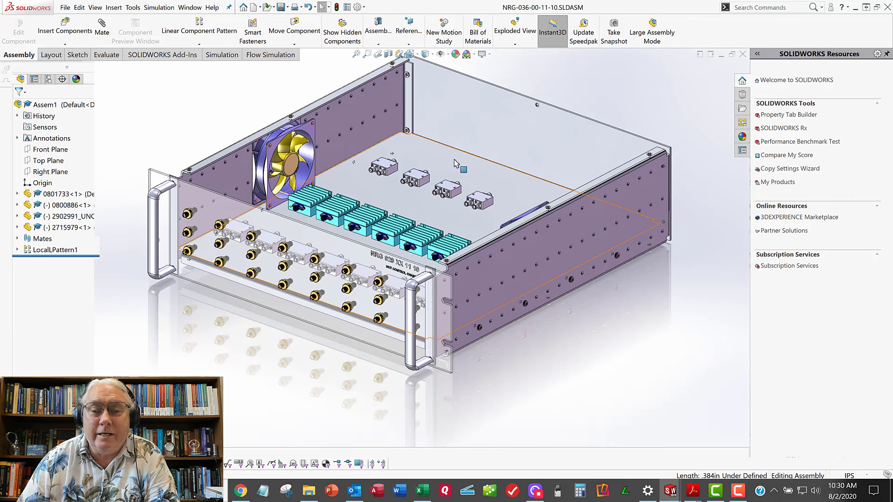
middle_drag(470, 183, 540, 130)
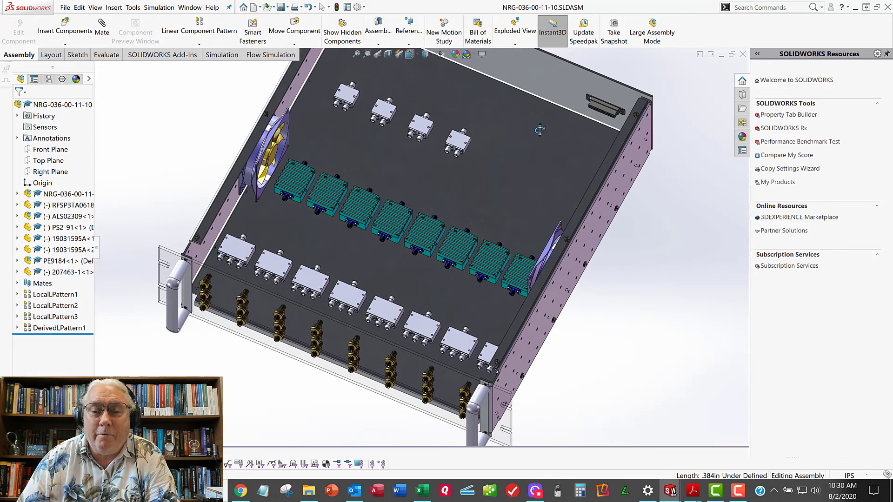
key(f)
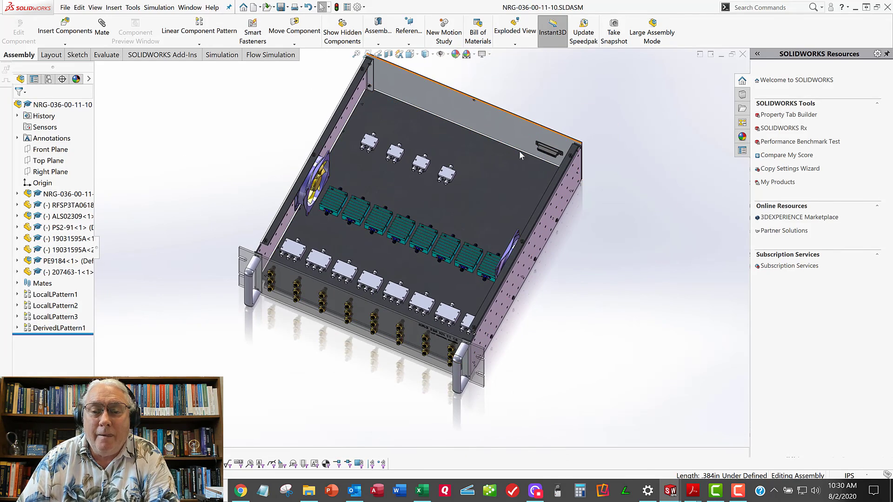
scroll(514, 134, down, 5)
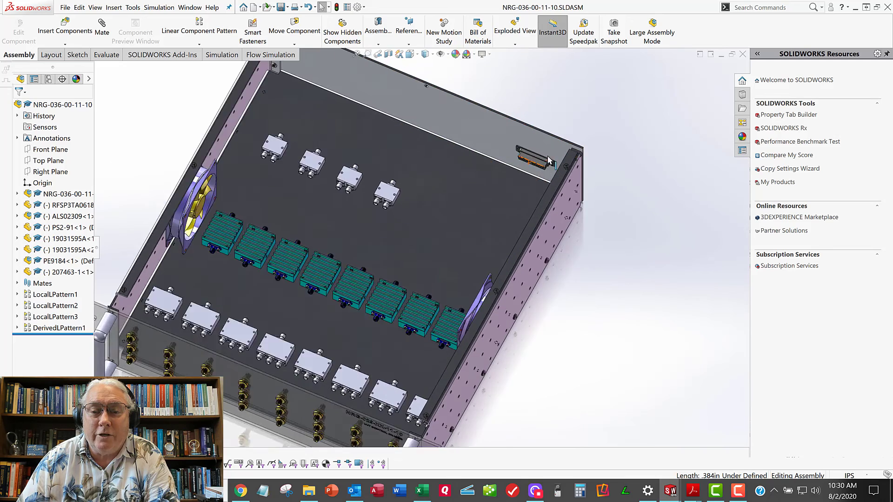
scroll(417, 184, up, 2)
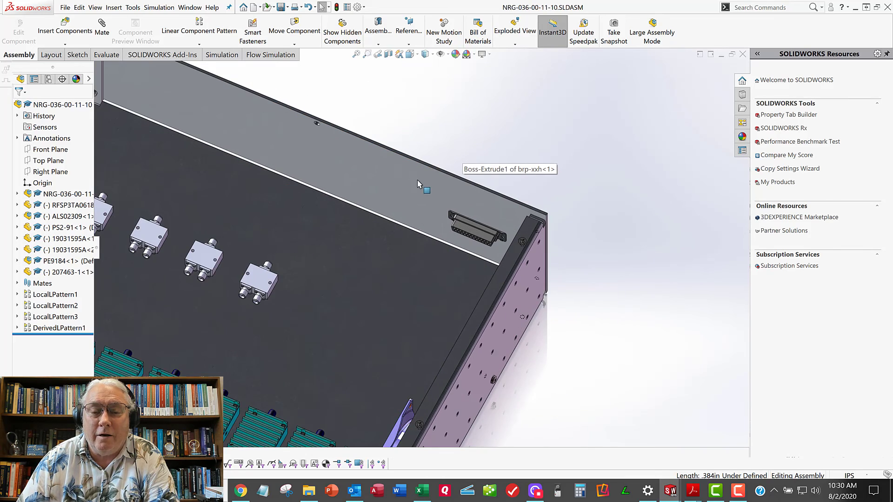
scroll(398, 200, up, 3)
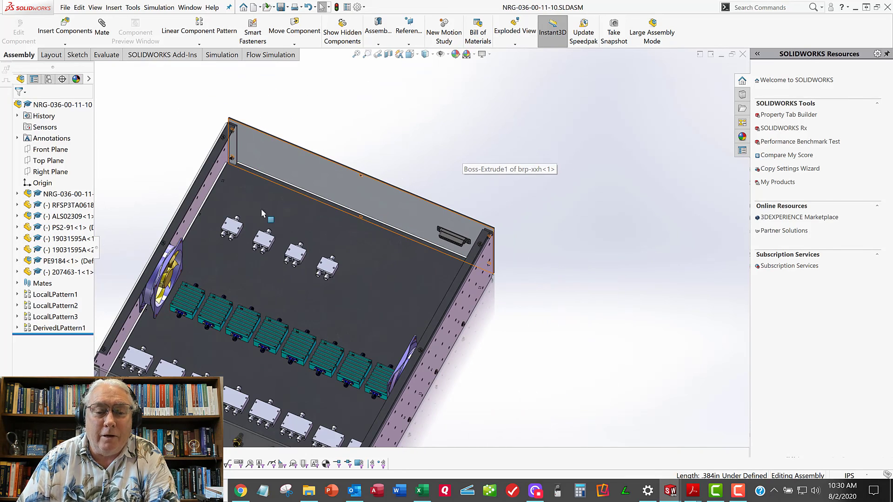
Examine the whole chassis from the front at an angle, including the free floor area behind the component rows
middle_drag(413, 262, 426, 221)
scroll(425, 222, up, 2)
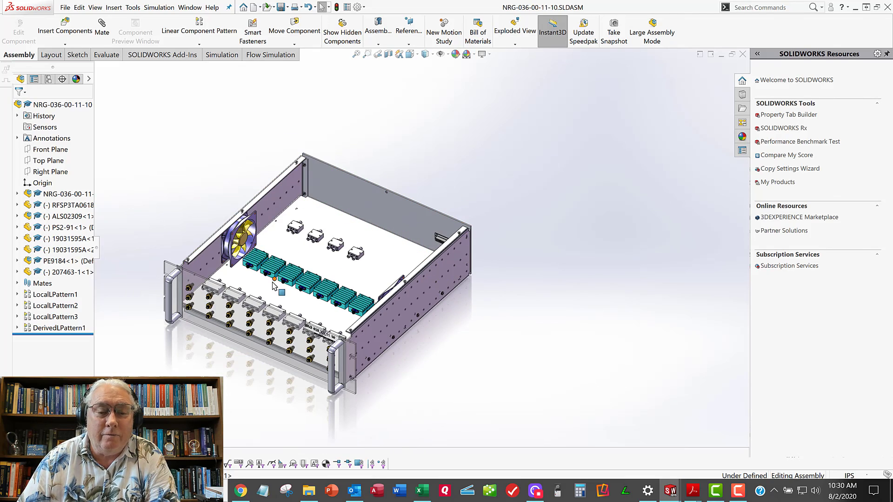
scroll(270, 274, down, 3)
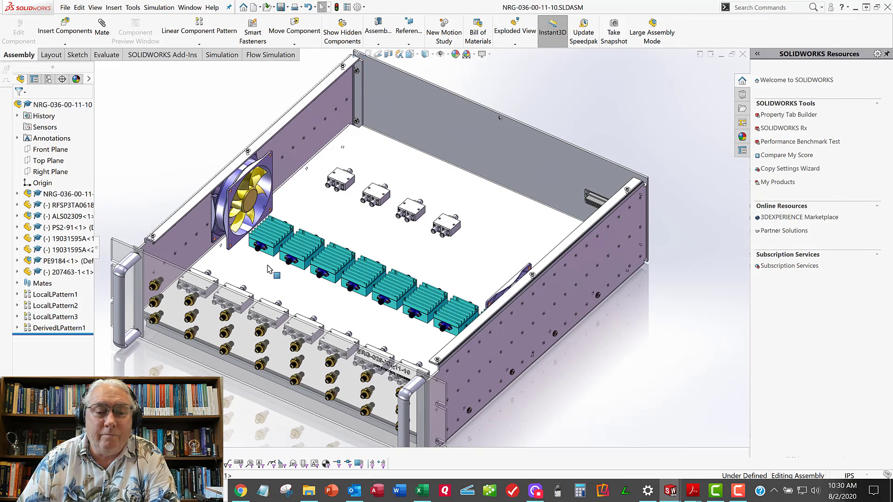
middle_click(393, 249)
middle_drag(443, 262, 385, 238)
scroll(428, 242, up, 2)
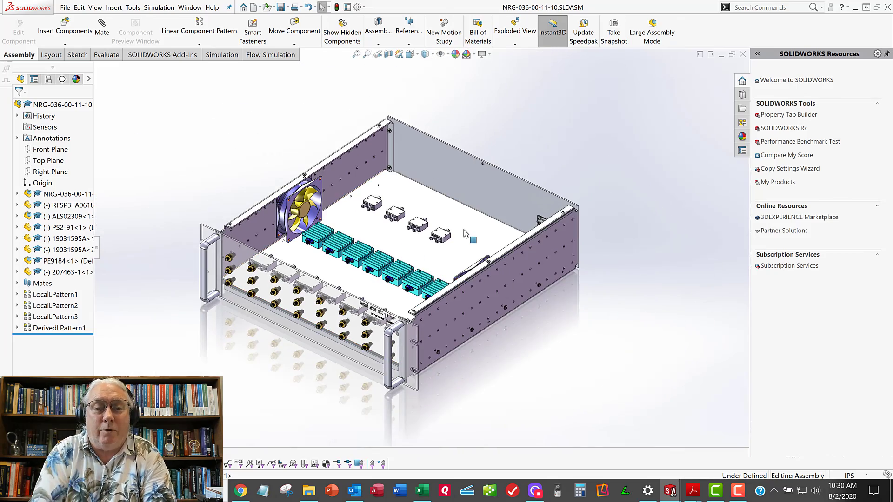